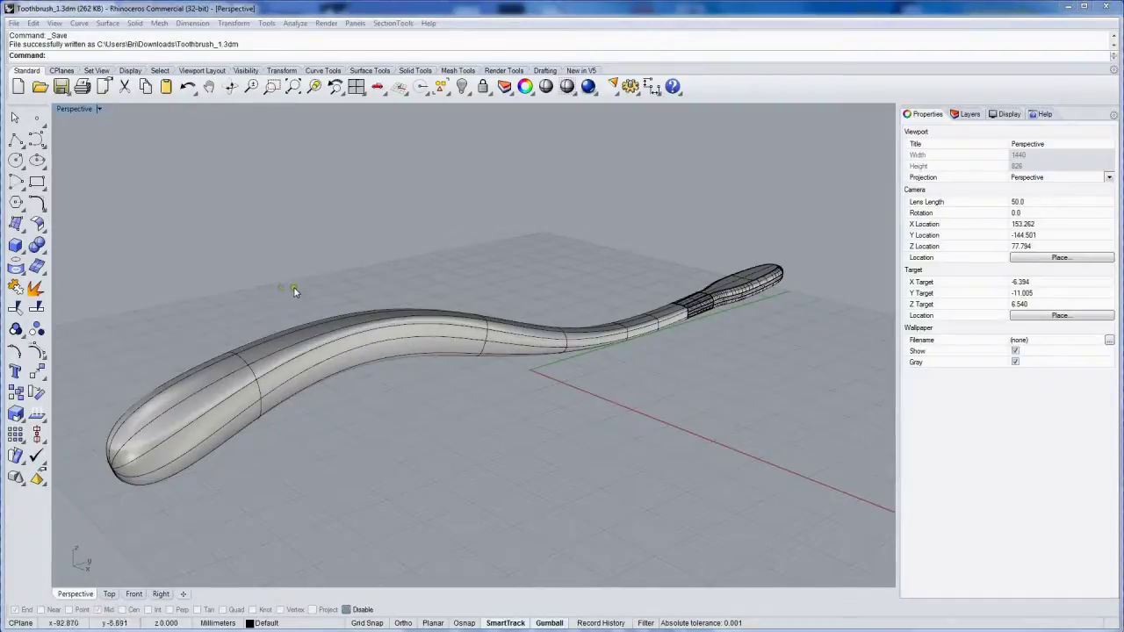
# - Cycle the maximized viewport from Perspective to Front with Ctrl+Tab after clearing the selection
pyautogui.click(277, 371)
pyautogui.click(290, 285)
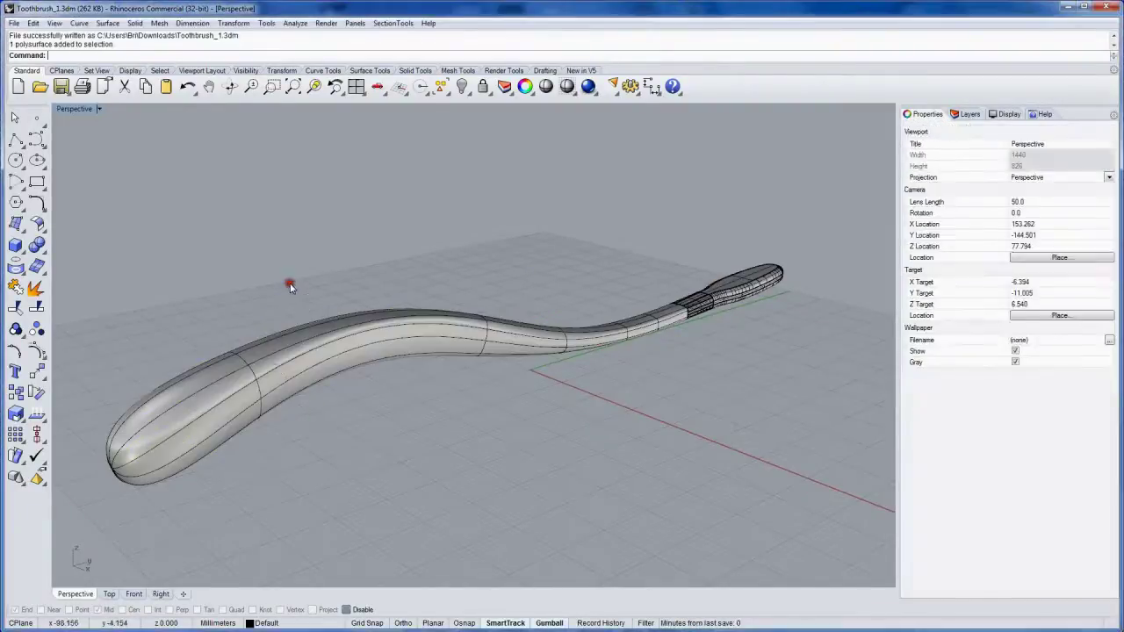
pyautogui.hotkey('ctrl', 'Tab')
pyautogui.hotkey('ctrl', 'Tab')
pyautogui.hotkey('ctrl', 'Tab')
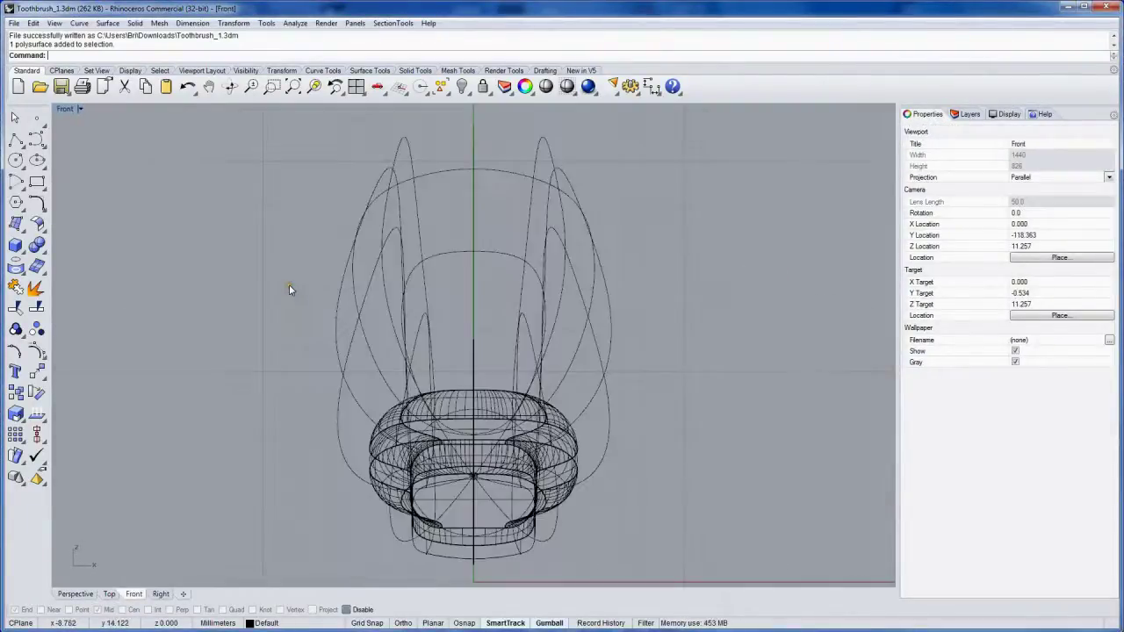
# - Draw a control-point curve dipping through the handle from below the thick end
pyautogui.click(35, 139)
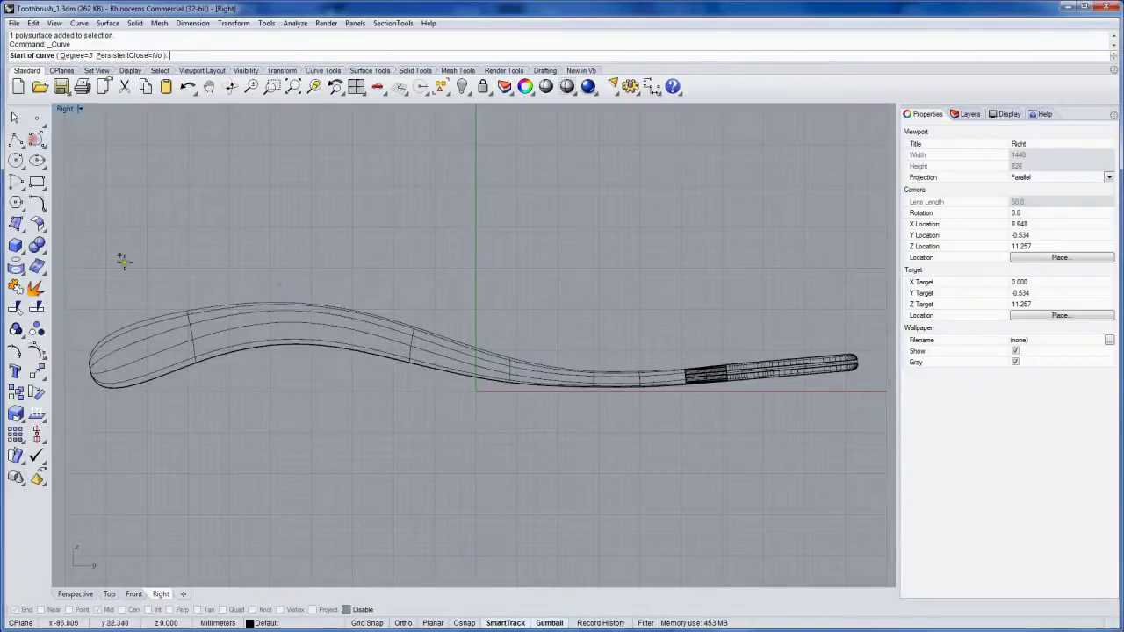
pyautogui.click(153, 409)
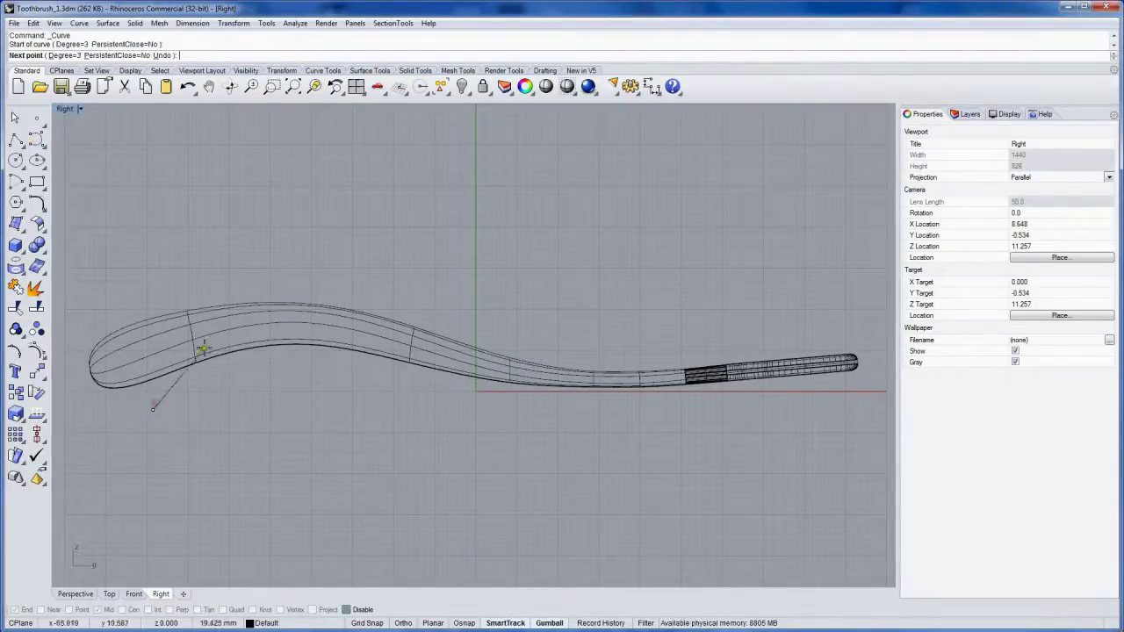
pyautogui.click(210, 339)
pyautogui.click(256, 328)
pyautogui.click(322, 328)
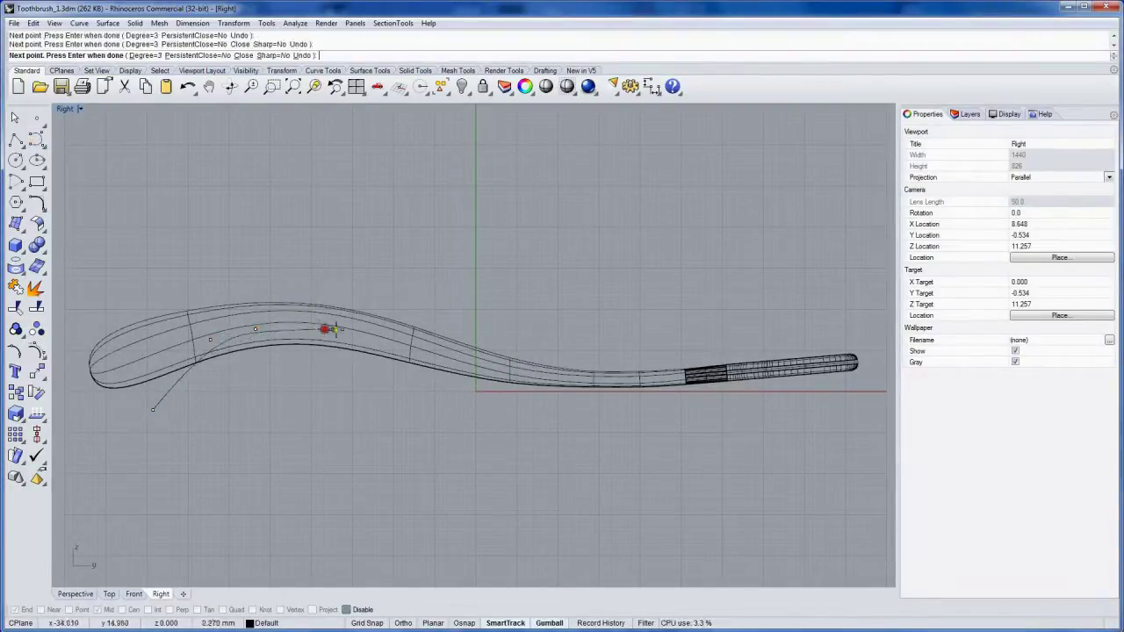
pyautogui.click(429, 352)
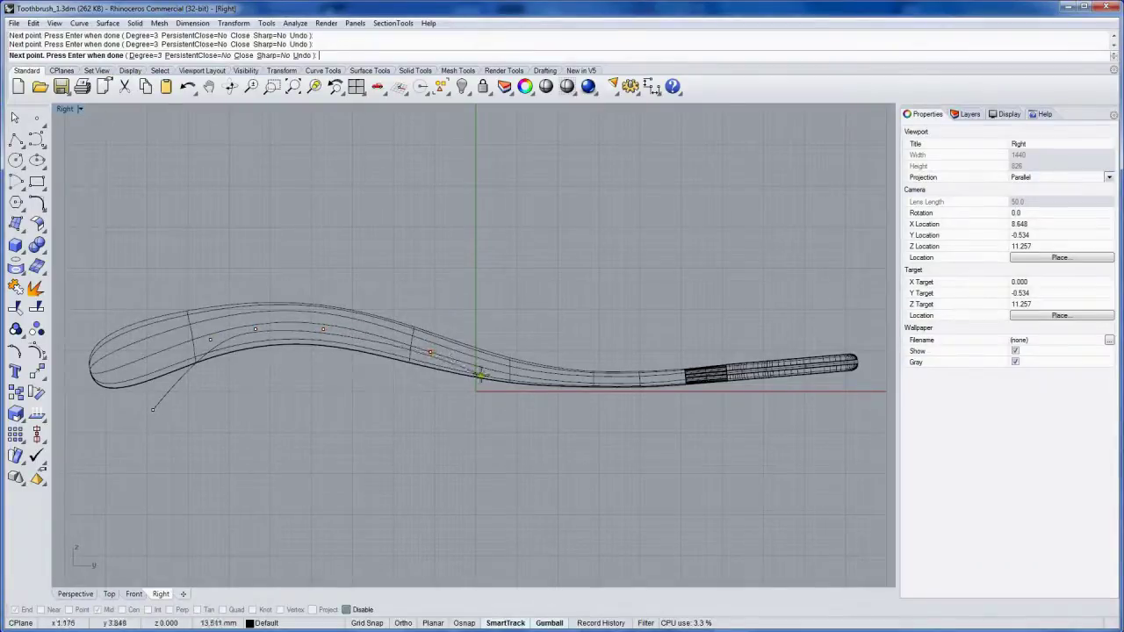
pyautogui.click(506, 403)
pyautogui.press('Return')
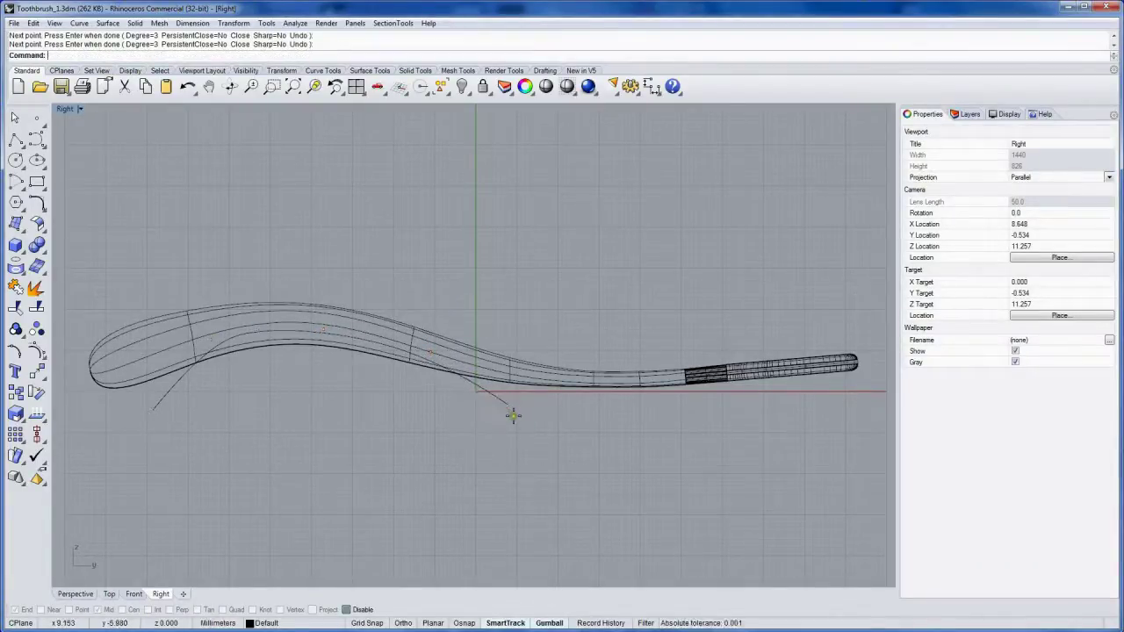
# - Draw a second control-point curve across the handle's middle toward the thin end, then check both curves
pyautogui.press('Return')
pyautogui.click(391, 301)
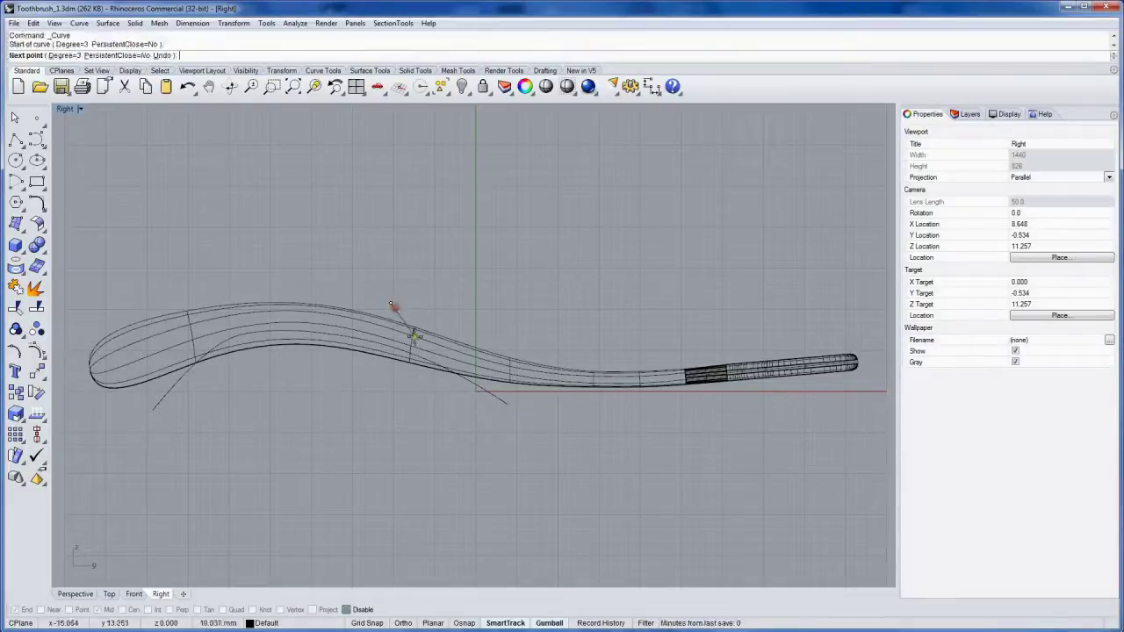
pyautogui.click(411, 337)
pyautogui.click(451, 357)
pyautogui.click(513, 373)
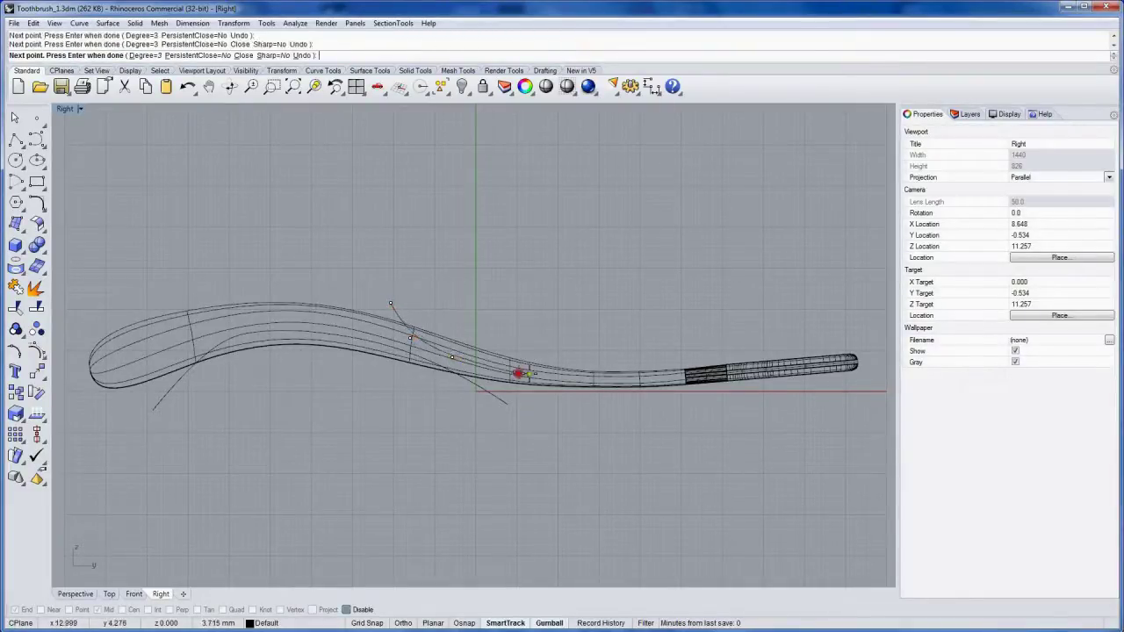
pyautogui.click(554, 375)
pyautogui.press('Return')
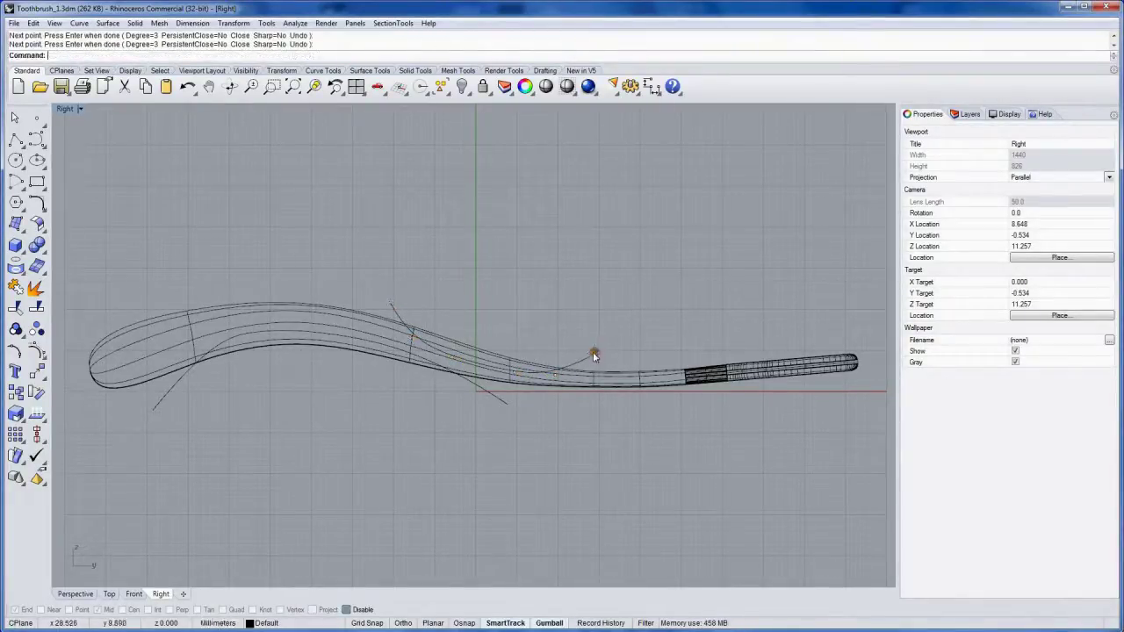
pyautogui.click(573, 362)
pyautogui.keyDown('shift'); pyautogui.click(496, 402); pyautogui.keyUp('shift')
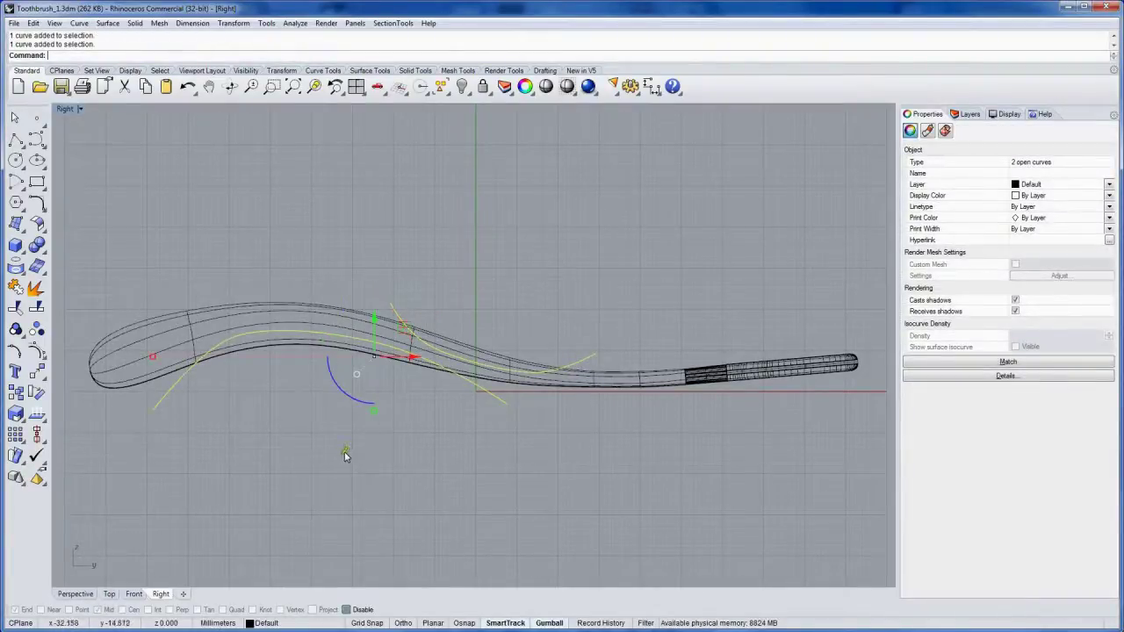
pyautogui.click(304, 452)
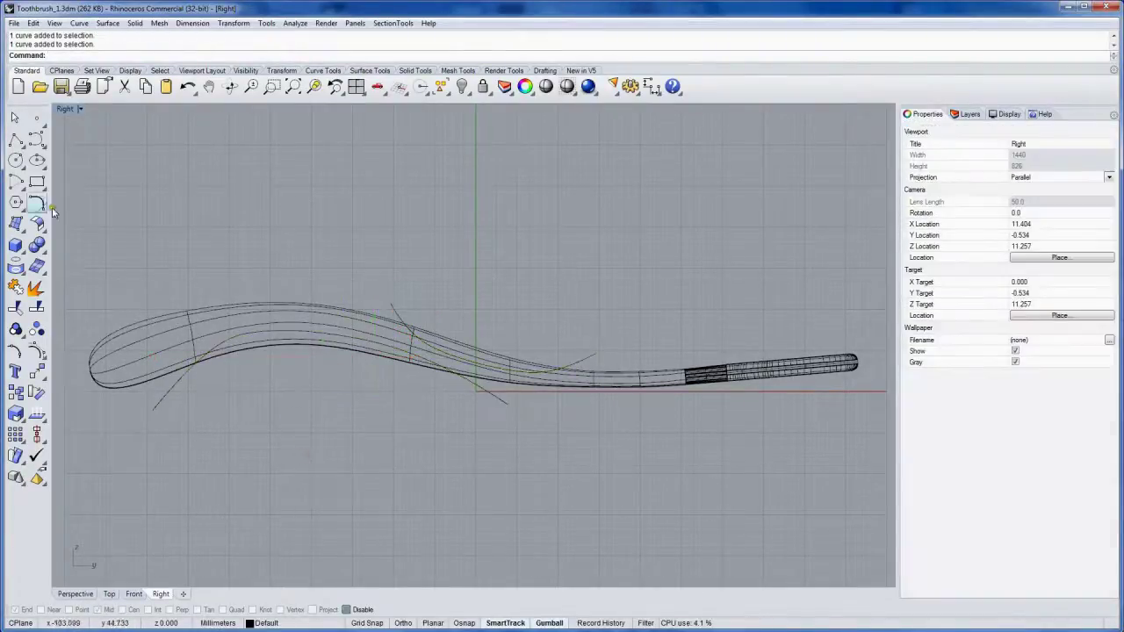
# - Draw straight polylines snapped between each freeform curve's two endpoints
pyautogui.click(14, 140)
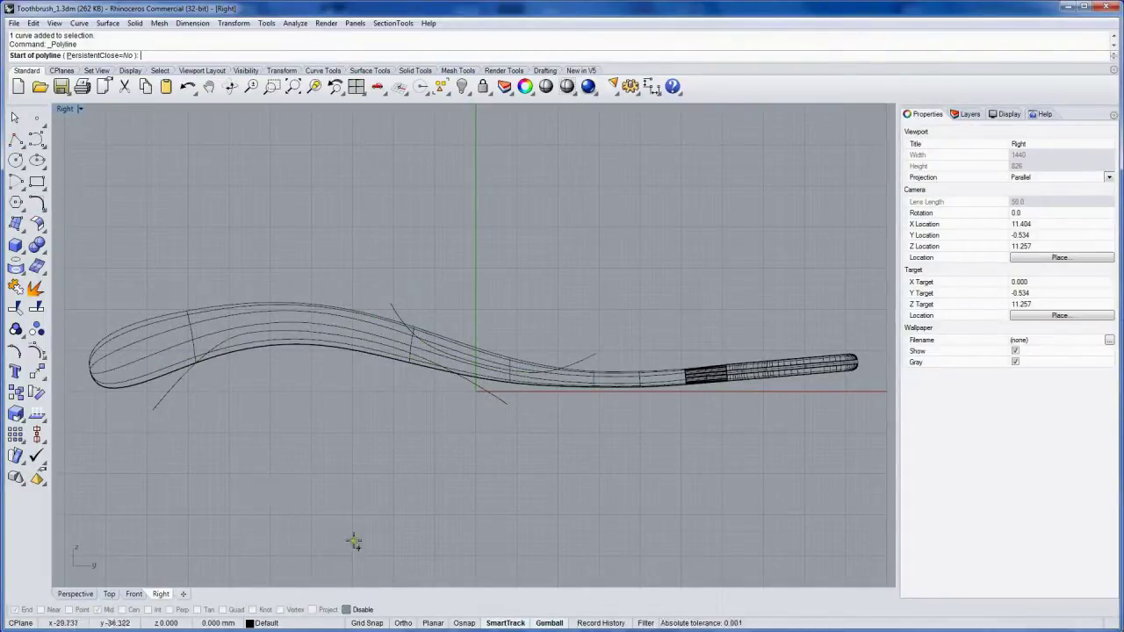
pyautogui.click(155, 408)
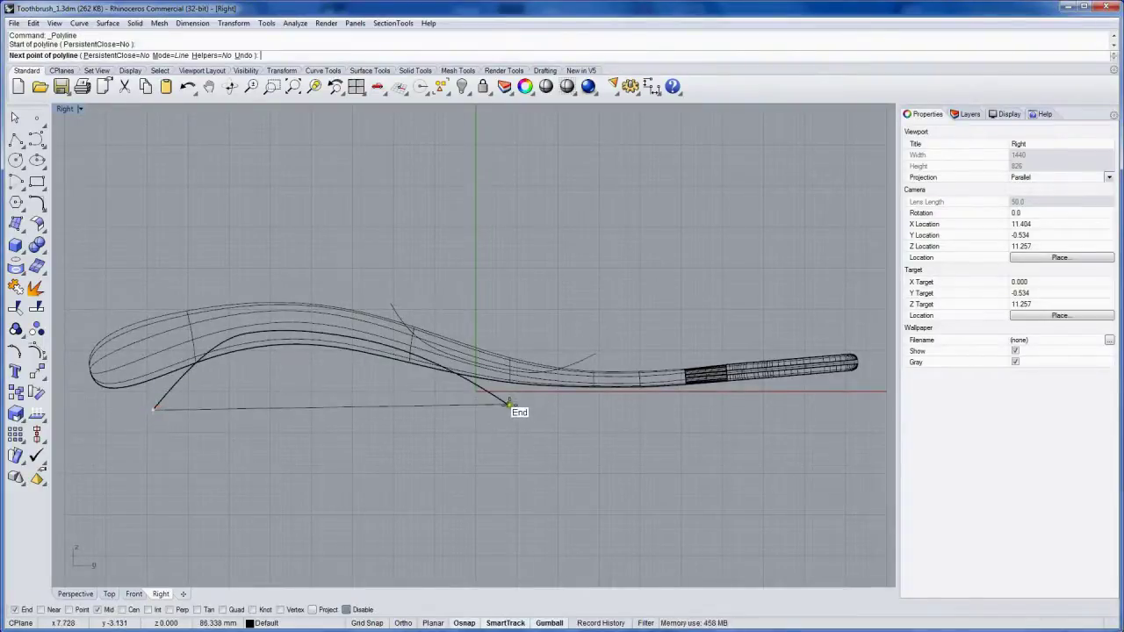
pyautogui.click(508, 403)
pyautogui.press('Return')
pyautogui.press('Return')
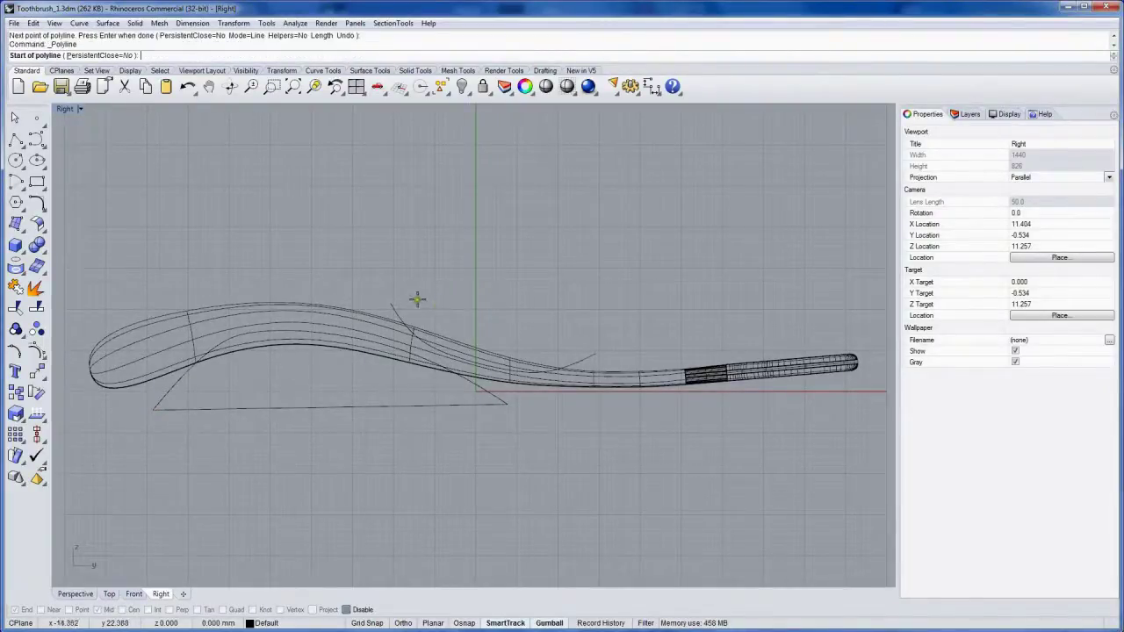
pyautogui.click(391, 305)
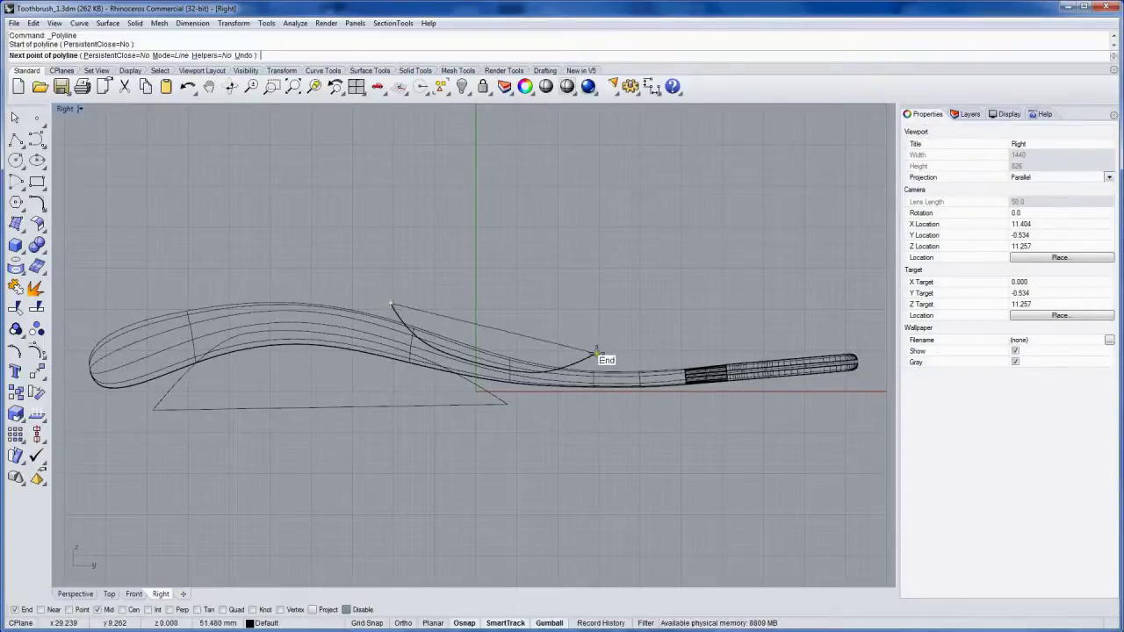
pyautogui.click(595, 354)
pyautogui.press('Return')
# - Join the four curves with Ctrl+J into two closed outlines and verify them
pyautogui.click(544, 342)
pyautogui.keyDown('shift'); pyautogui.click(527, 368); pyautogui.keyUp('shift')
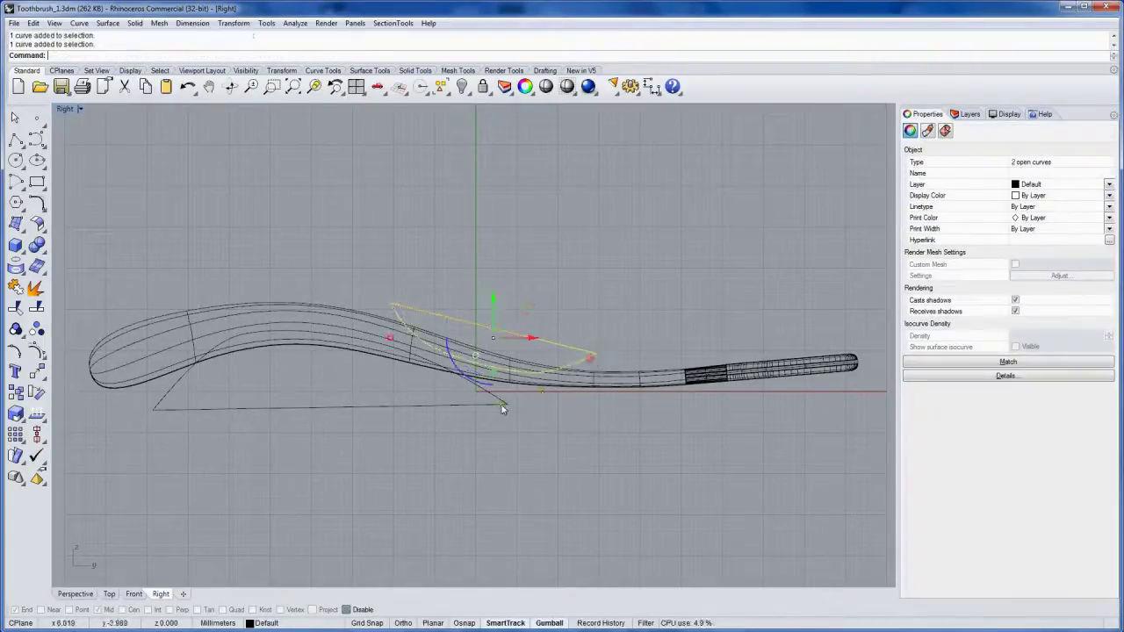
pyautogui.keyDown('shift'); pyautogui.click(502, 406); pyautogui.keyUp('shift')
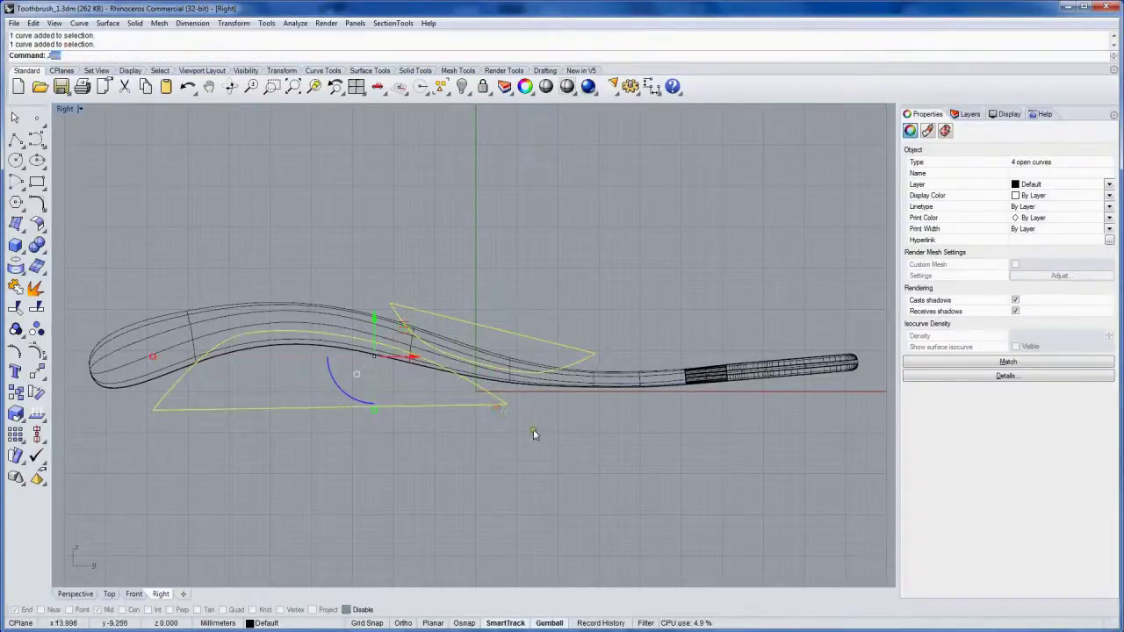
pyautogui.hotkey('ctrl', 'j')
pyautogui.click(516, 403)
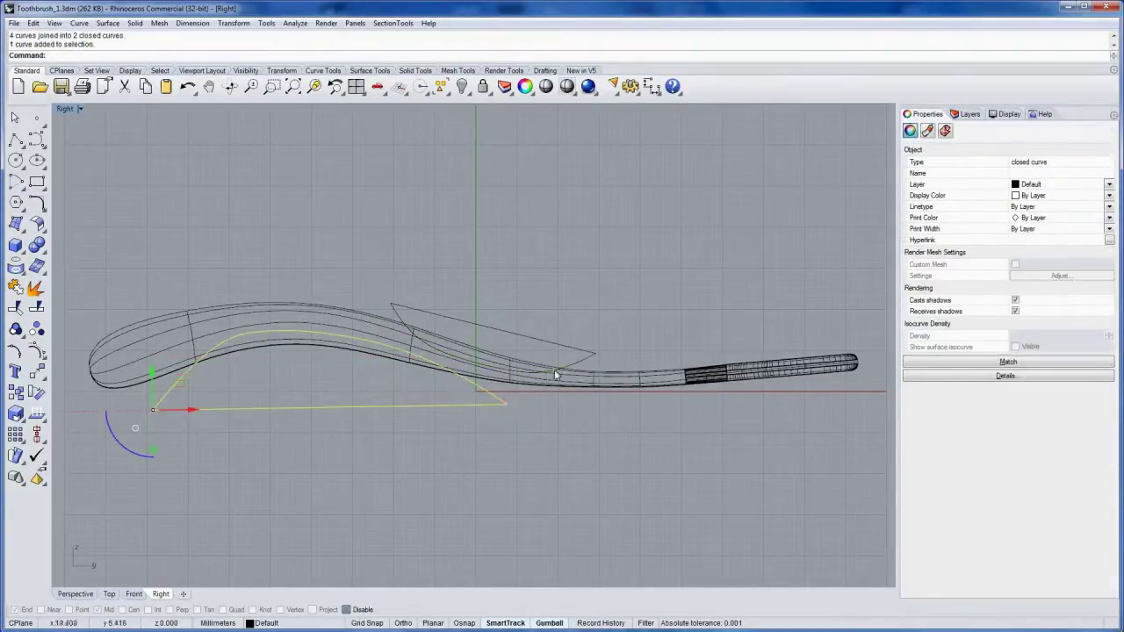
pyautogui.click(592, 359)
pyautogui.click(602, 325)
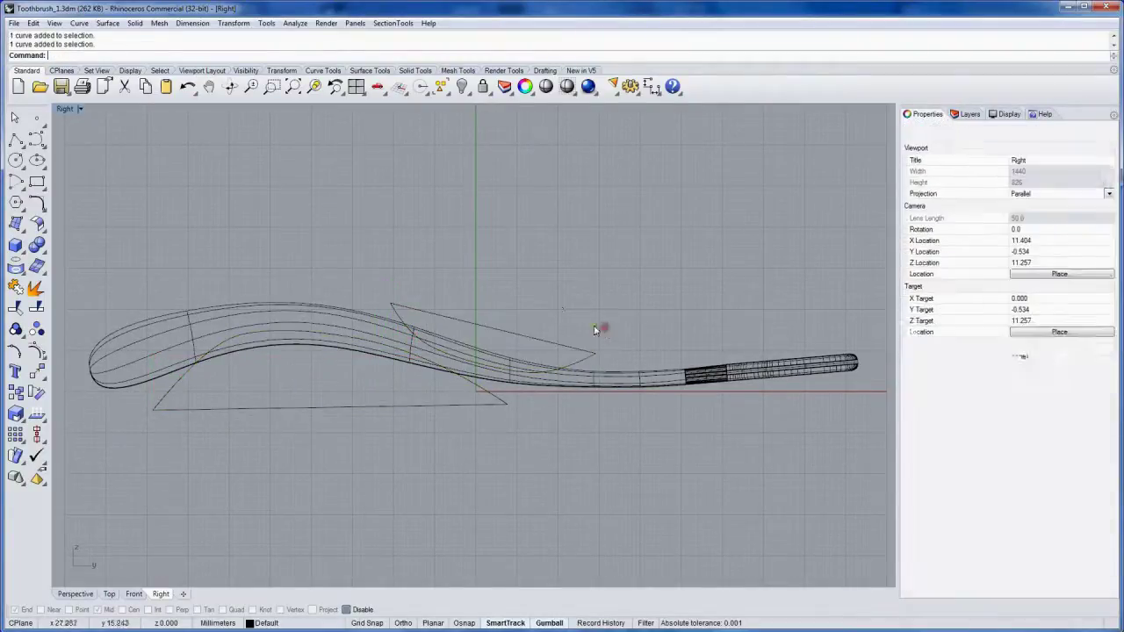
# - Wire Cut the toothbrush body through both sides using the upper closed outline as cutter
pyautogui.click(418, 72)
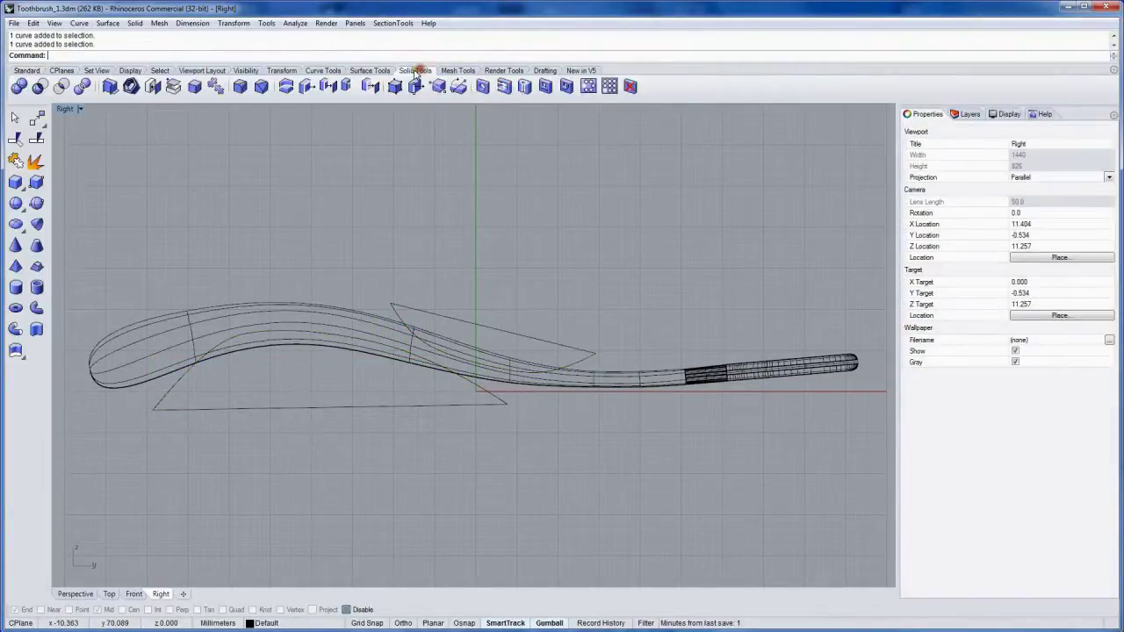
pyautogui.click(286, 86)
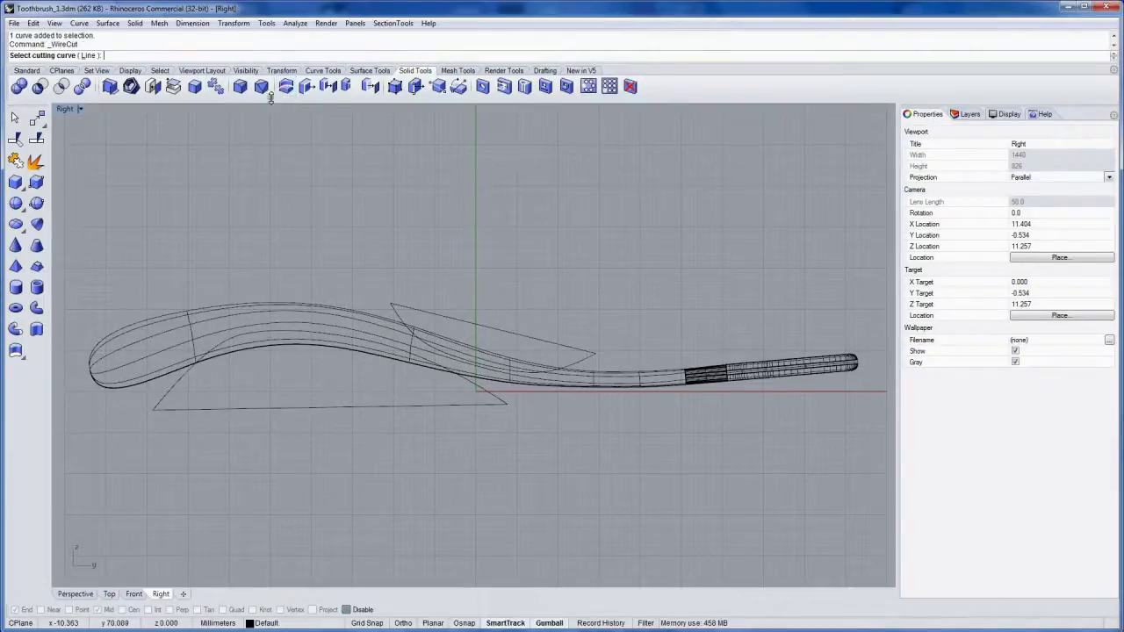
pyautogui.click(394, 307)
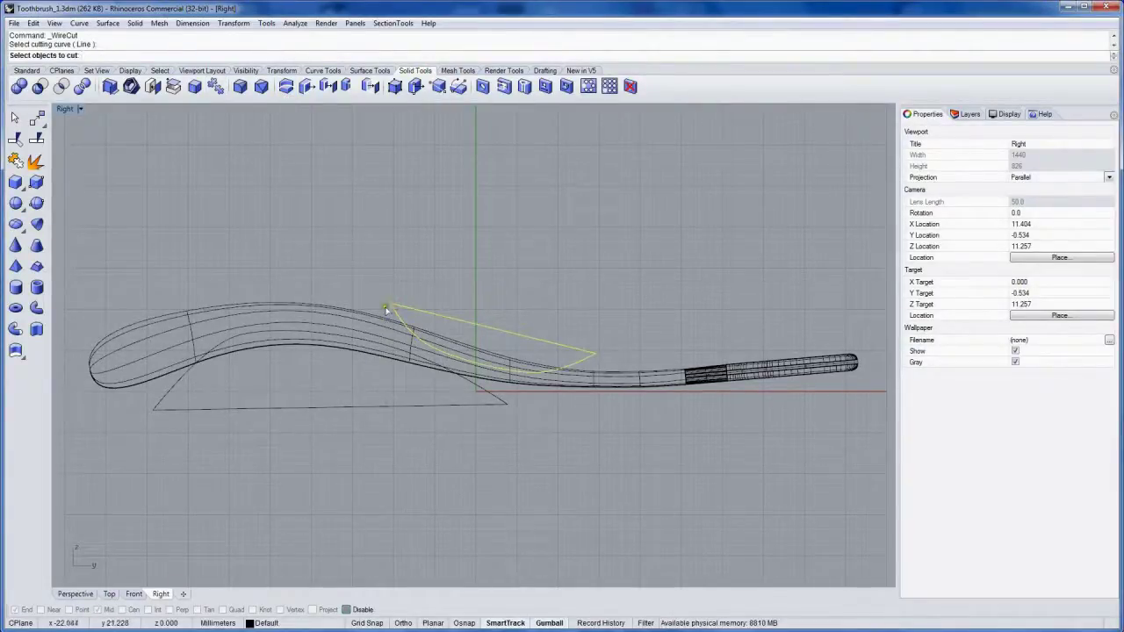
pyautogui.click(433, 336)
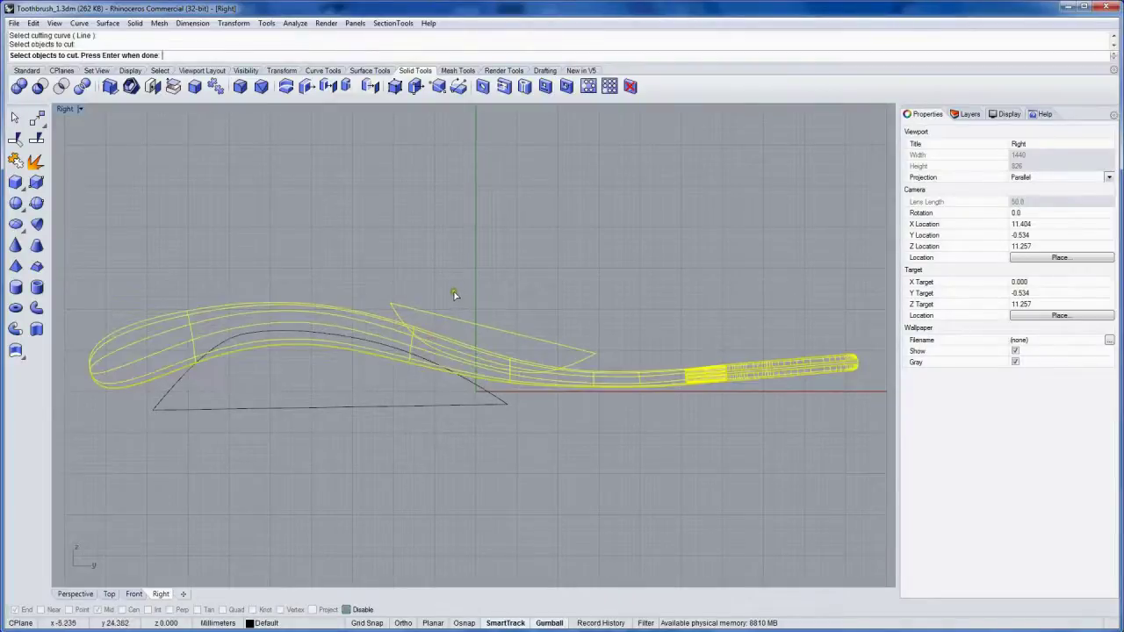
pyautogui.press('Return')
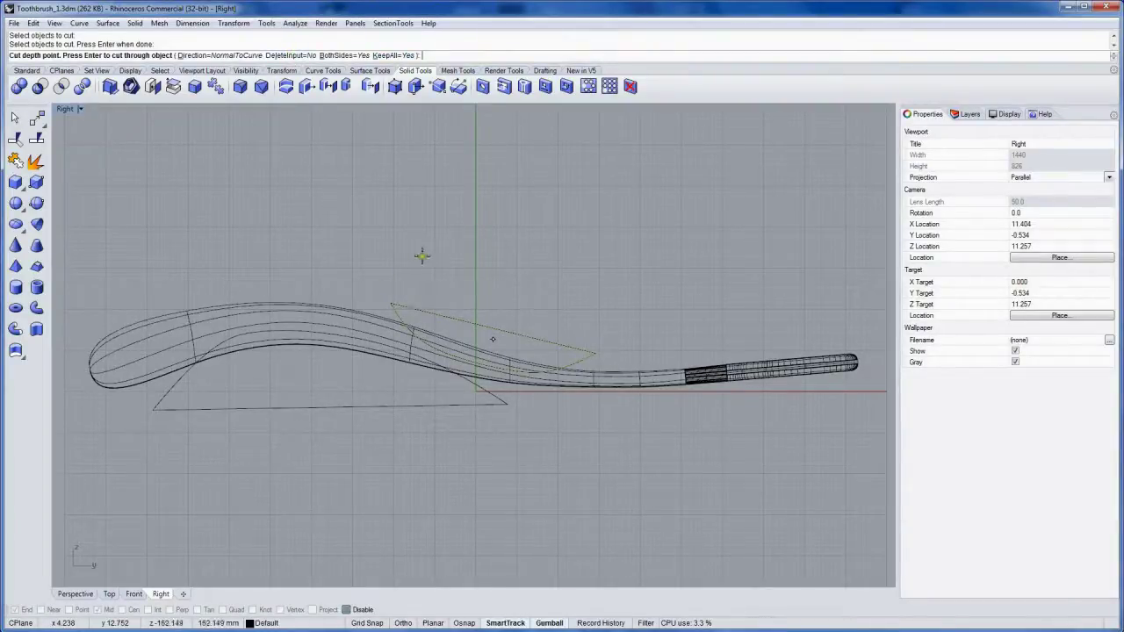
pyautogui.press('Return')
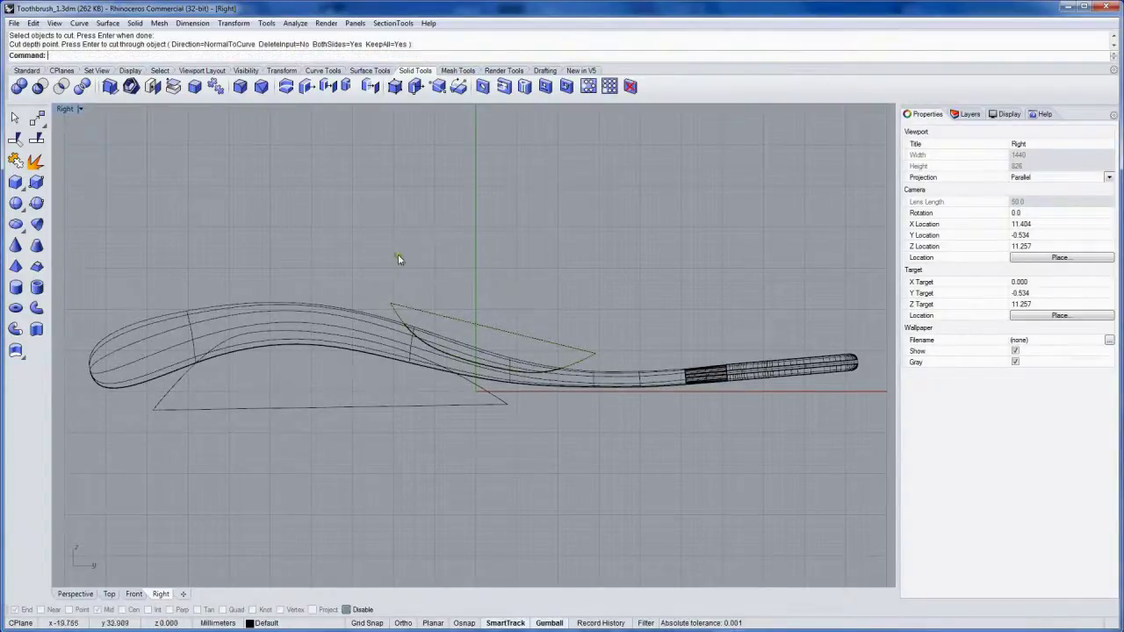
# - Wire-cut the toothbrush with the lower triangular outline, then maximize the Perspective view
pyautogui.press('Return')
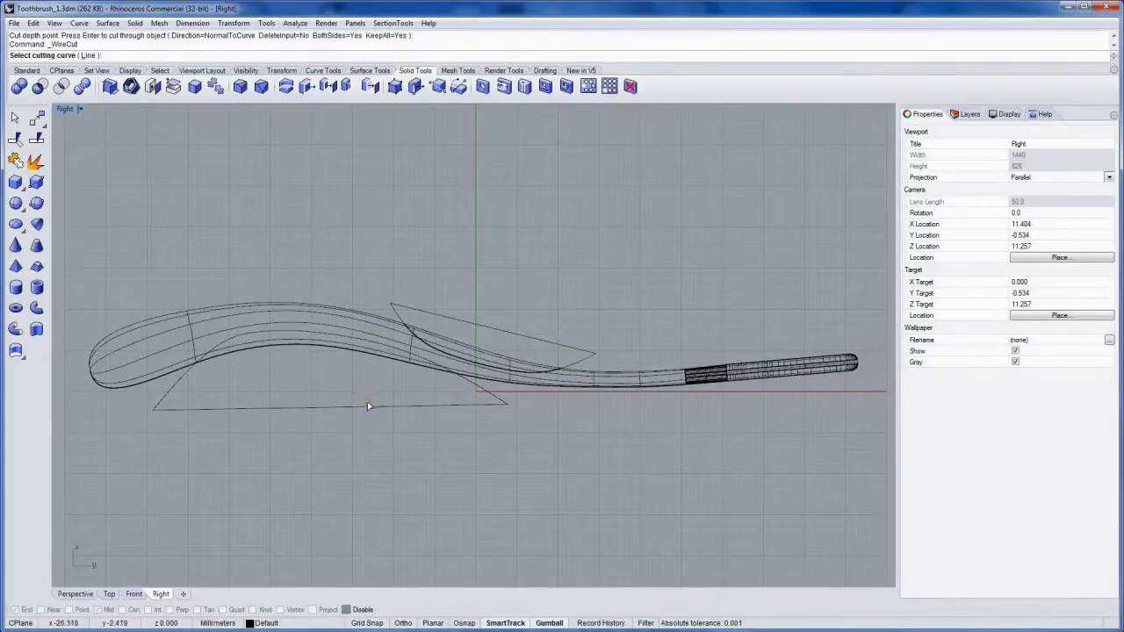
pyautogui.click(370, 405)
pyautogui.click(250, 342)
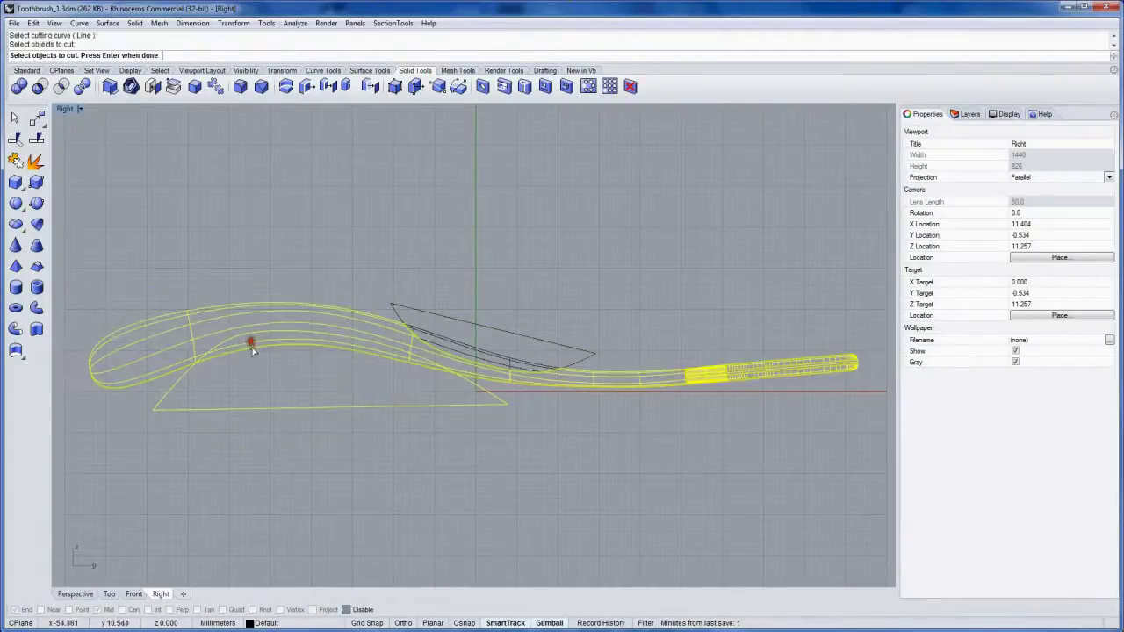
pyautogui.press('Return')
pyautogui.click(284, 376)
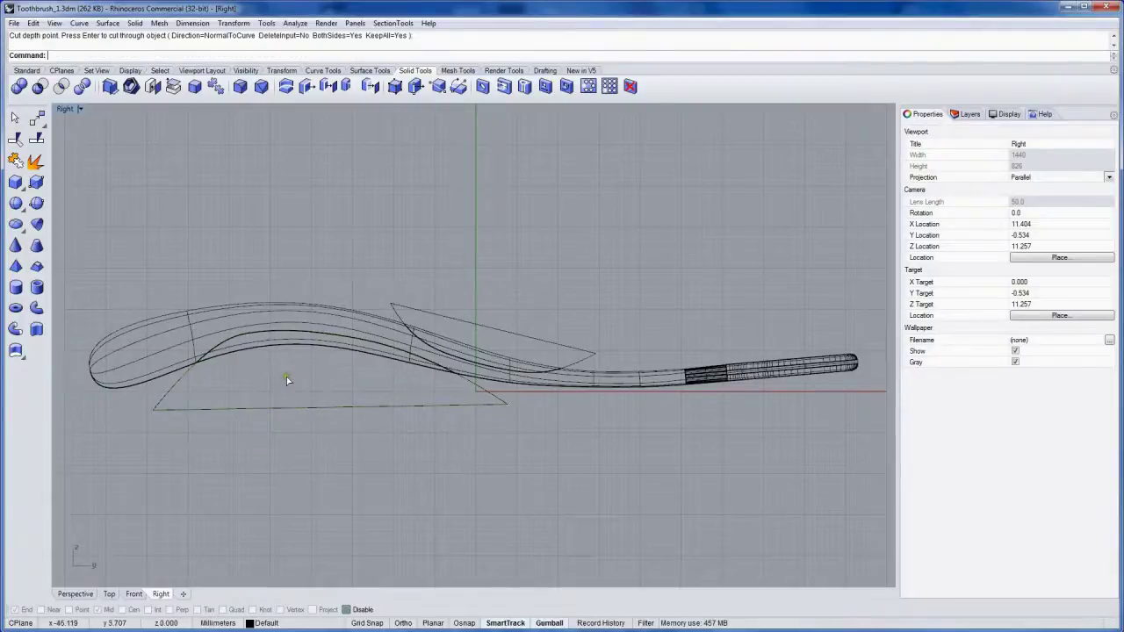
pyautogui.hotkey('ctrl', 'F4')
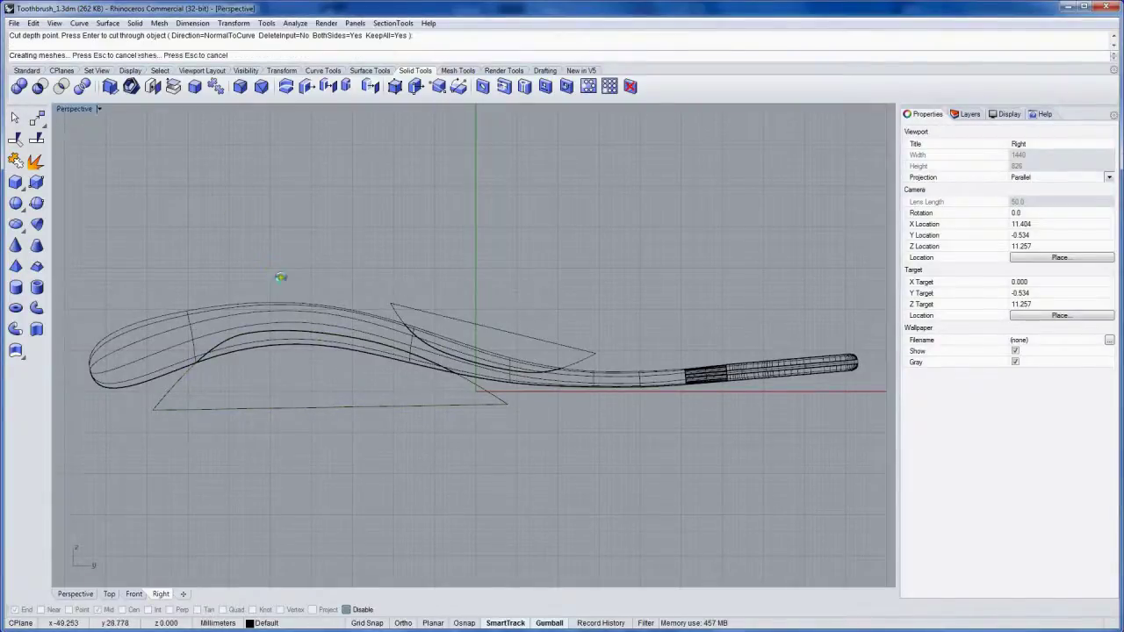
# - Orbit in on the toothbrush neck and select the two cut-out tube pieces
pyautogui.moveTo(400, 318); pyautogui.dragTo(452, 308, button='right')
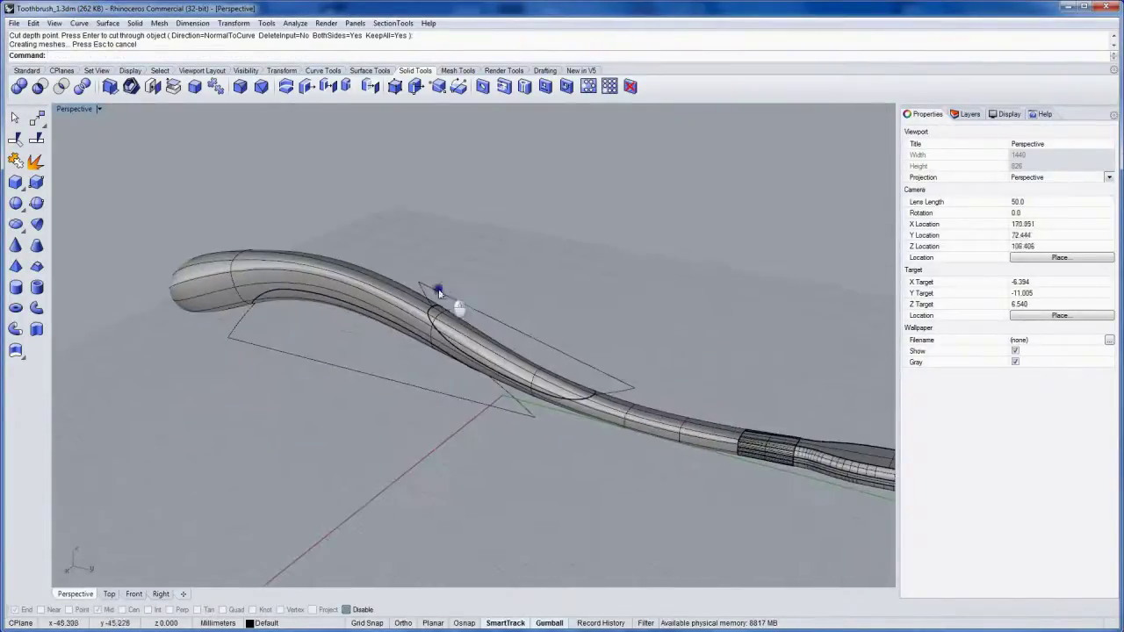
pyautogui.scroll(5, 501, 394)
pyautogui.click(506, 334)
pyautogui.moveTo(466, 396); pyautogui.dragTo(453, 349, button='right')
pyautogui.keyDown('shift'); pyautogui.click(335, 223); pyautogui.keyUp('shift')
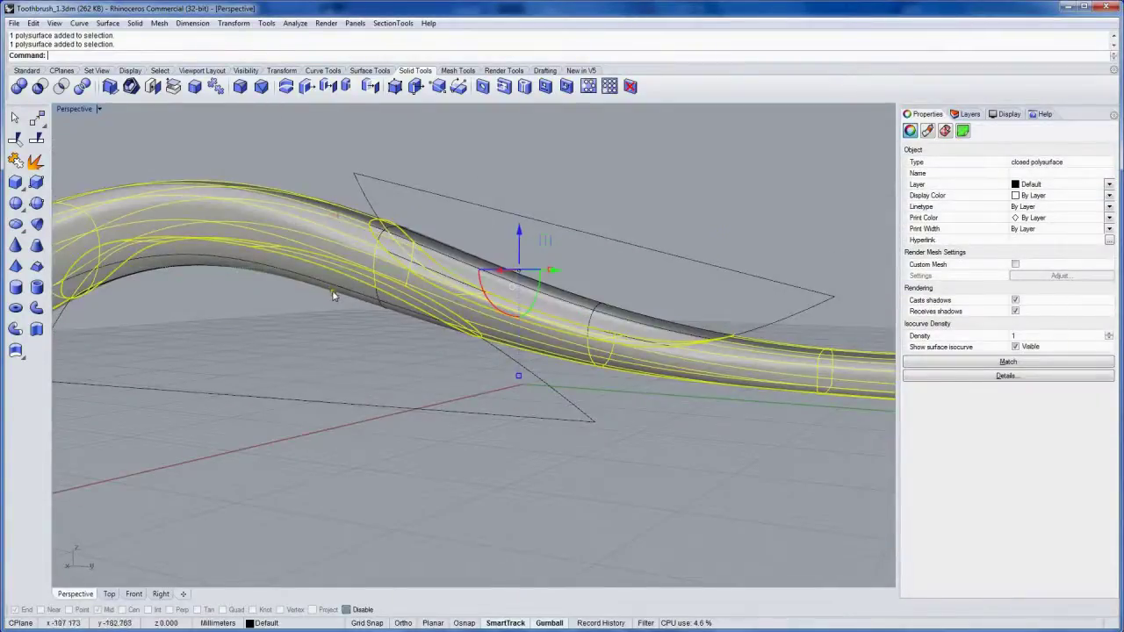
pyautogui.moveTo(333, 296); pyautogui.dragTo(301, 340, button='right')
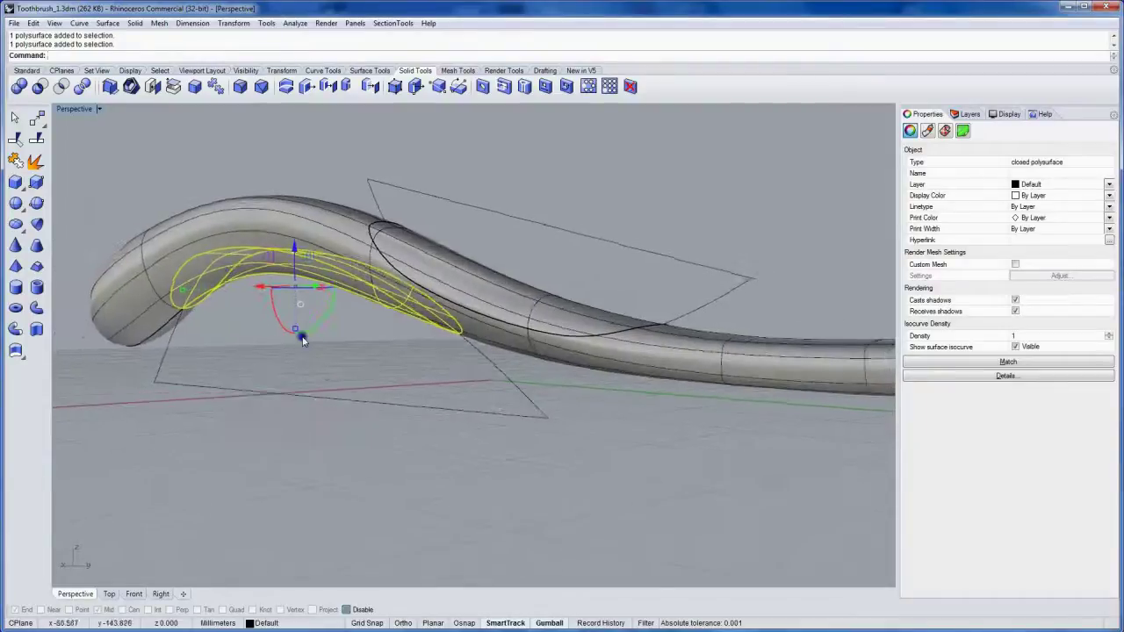
# - Switch the Perspective viewport to Ghosted display mode
pyautogui.click(99, 110)
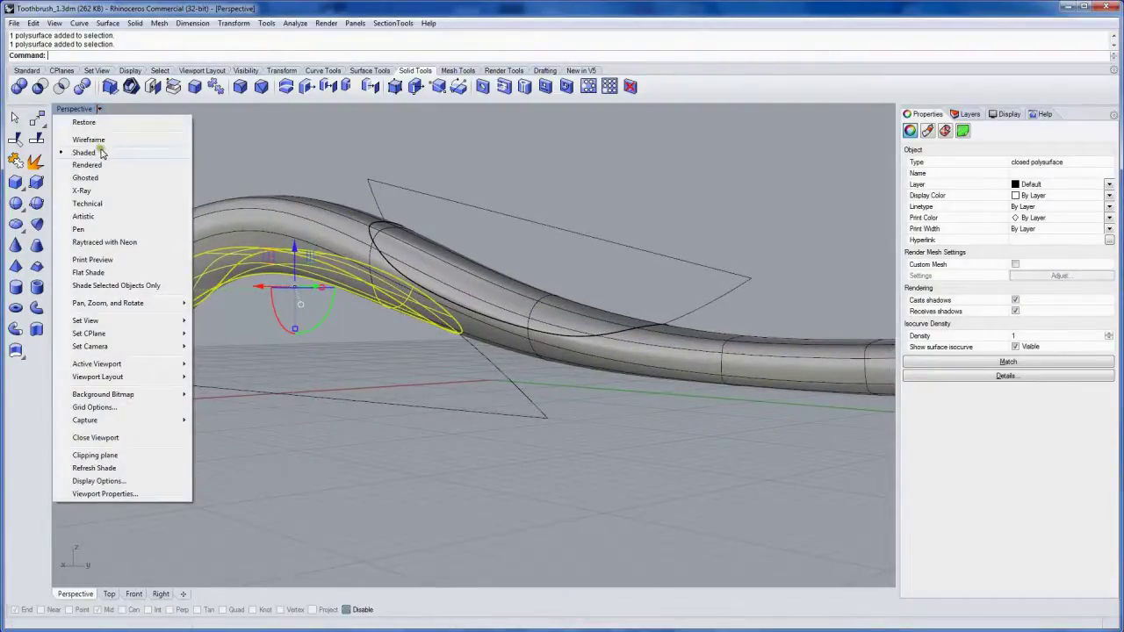
pyautogui.click(98, 178)
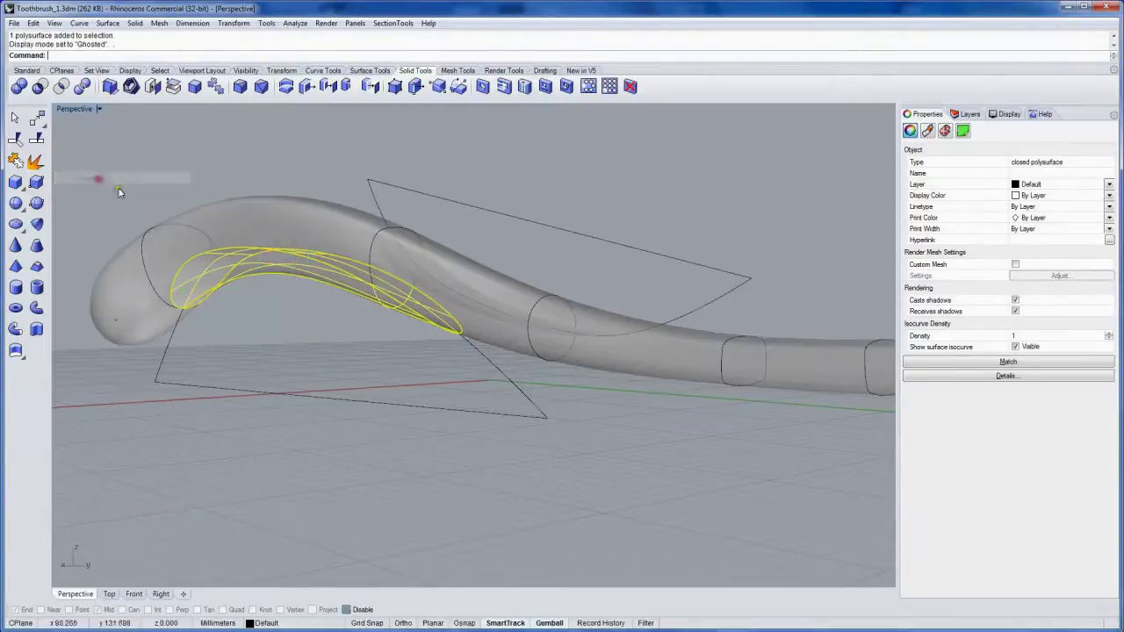
pyautogui.moveTo(119, 192); pyautogui.dragTo(447, 296, button='right')
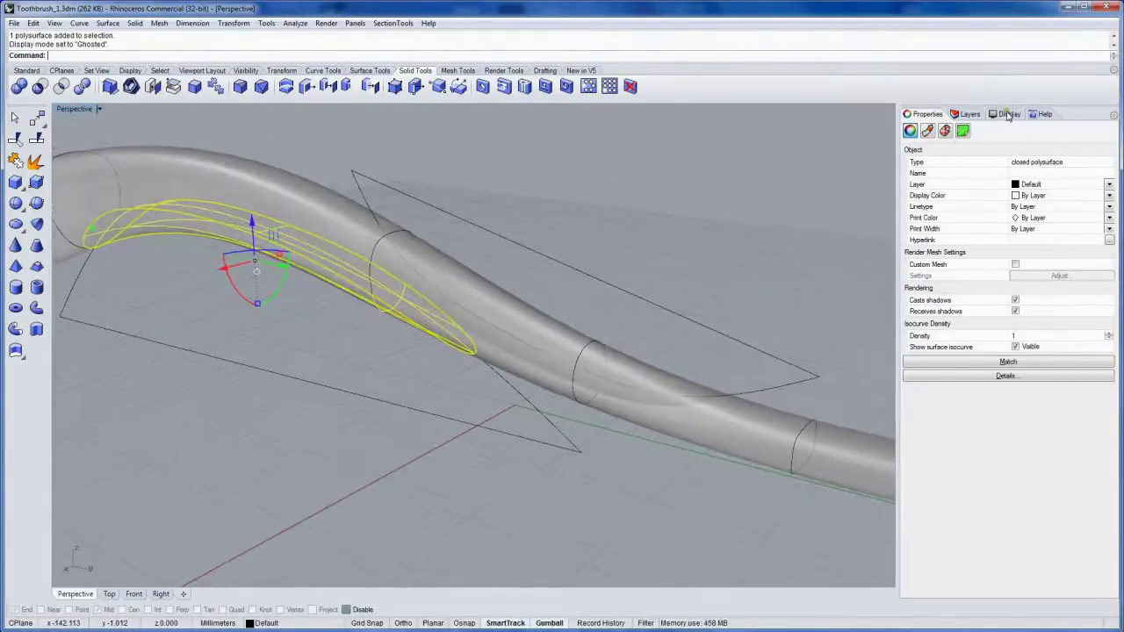
# - Turn on Surface Isocurves and Surface Edges in the Display panel, then deselect and orbit out
pyautogui.click(1009, 114)
pyautogui.click(1016, 207)
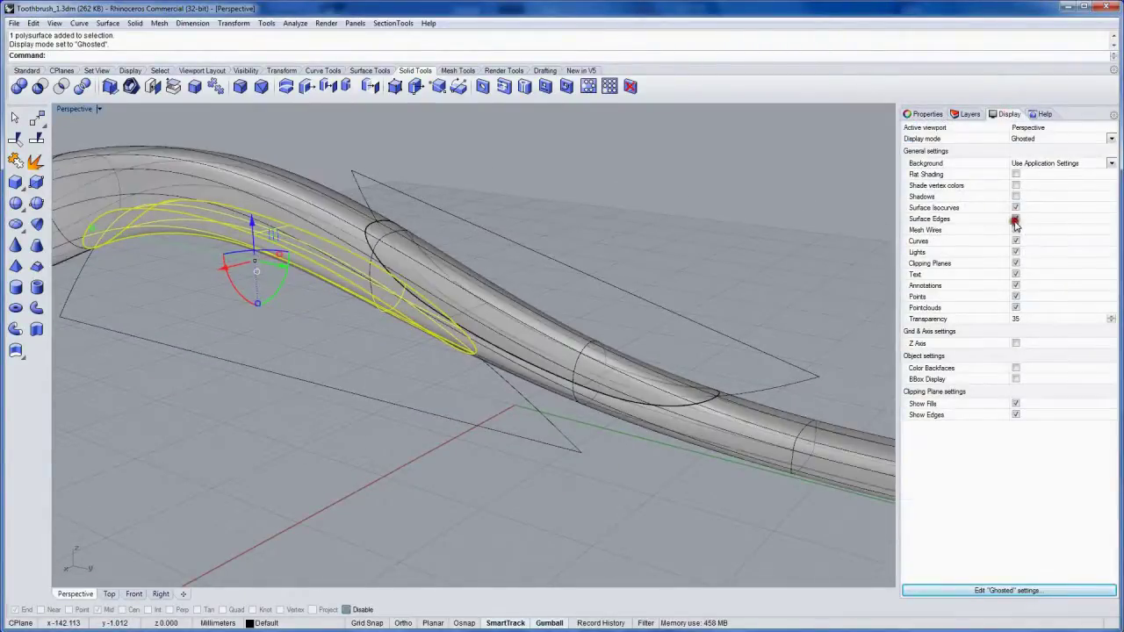
pyautogui.click(1016, 218)
pyautogui.moveTo(592, 287); pyautogui.dragTo(522, 398, button='right')
pyautogui.click(594, 192)
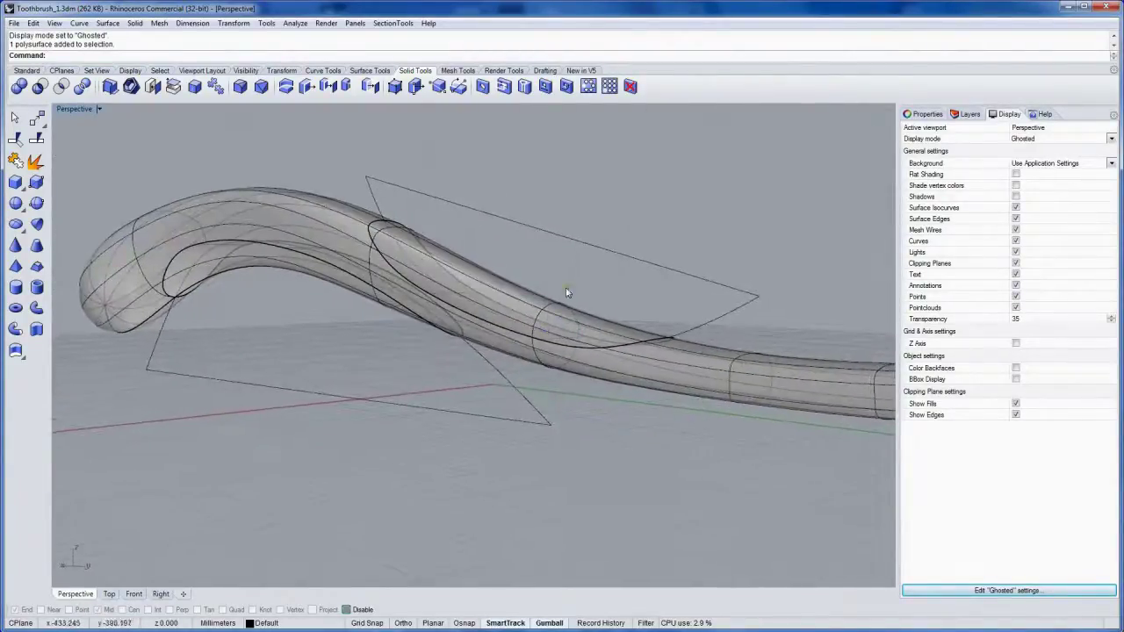
pyautogui.moveTo(571, 293); pyautogui.dragTo(448, 282, button='right')
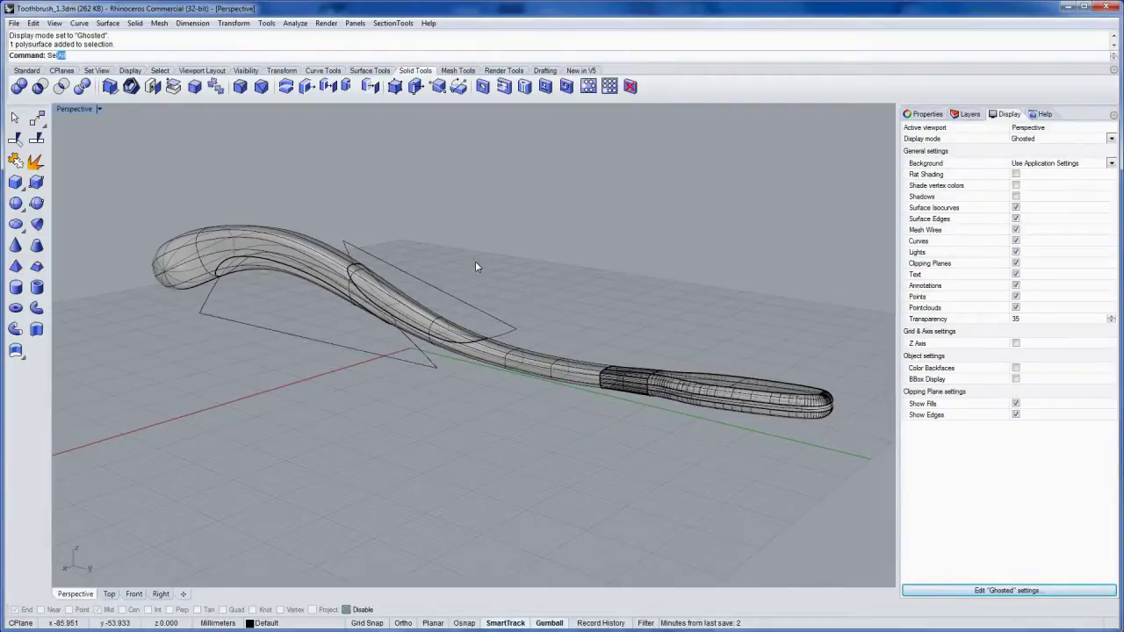
# - Run SelCrv to select all 11 curves and bring up the status-bar layer list
pyautogui.write('lCrv')
pyautogui.press('Return')
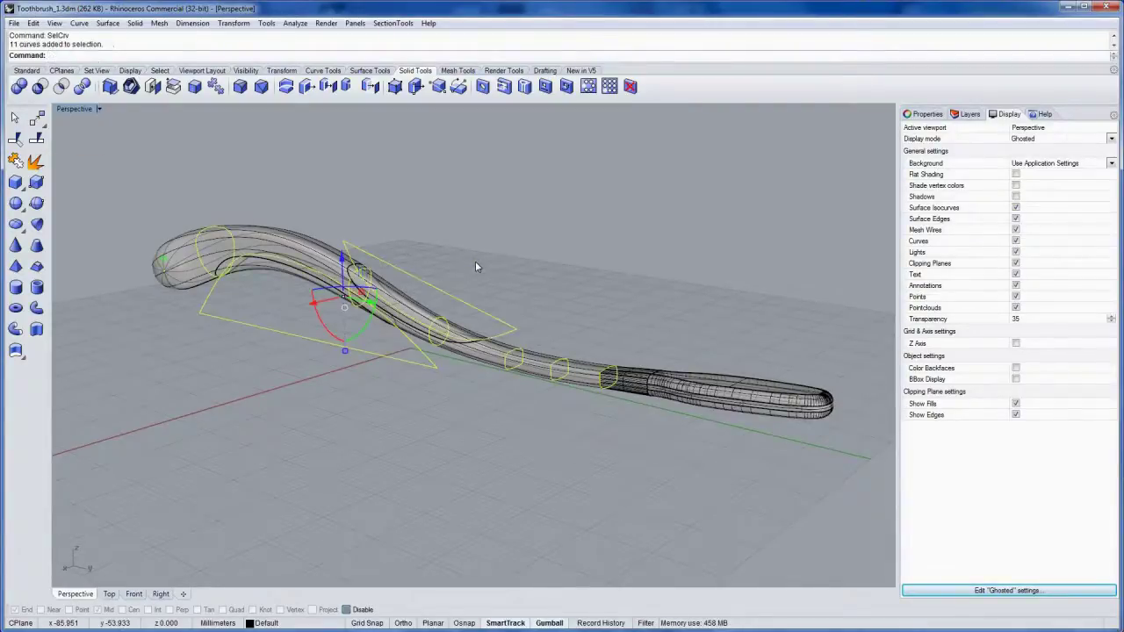
pyautogui.click(290, 623)
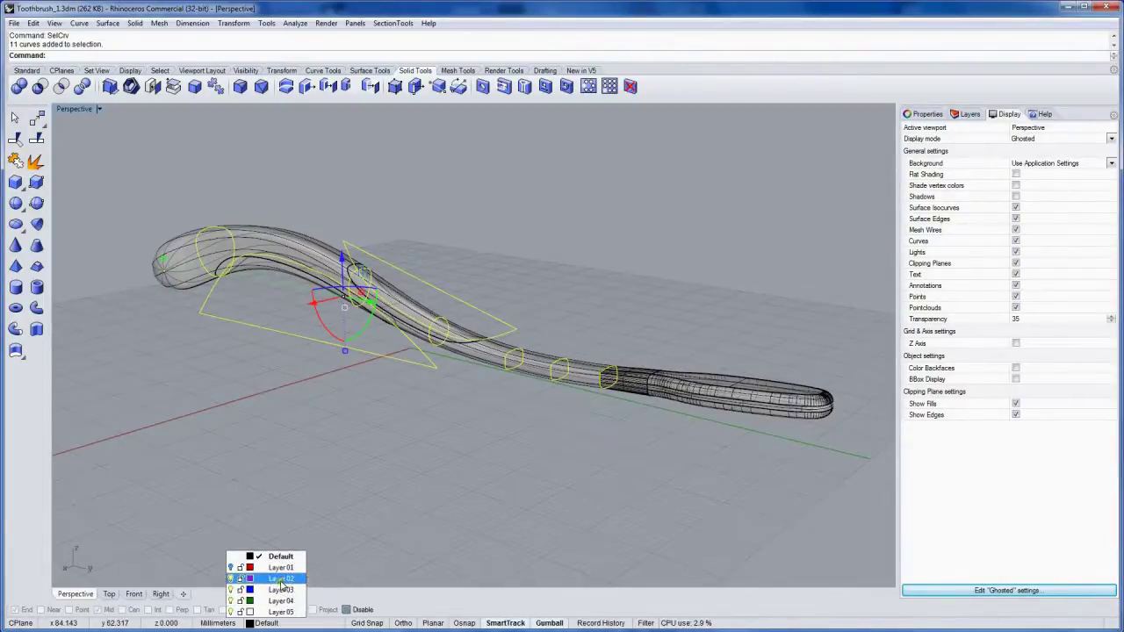
# - Move the curves to Layer 02, hide that layer, and rename it 'crvs'
pyautogui.click(281, 580)
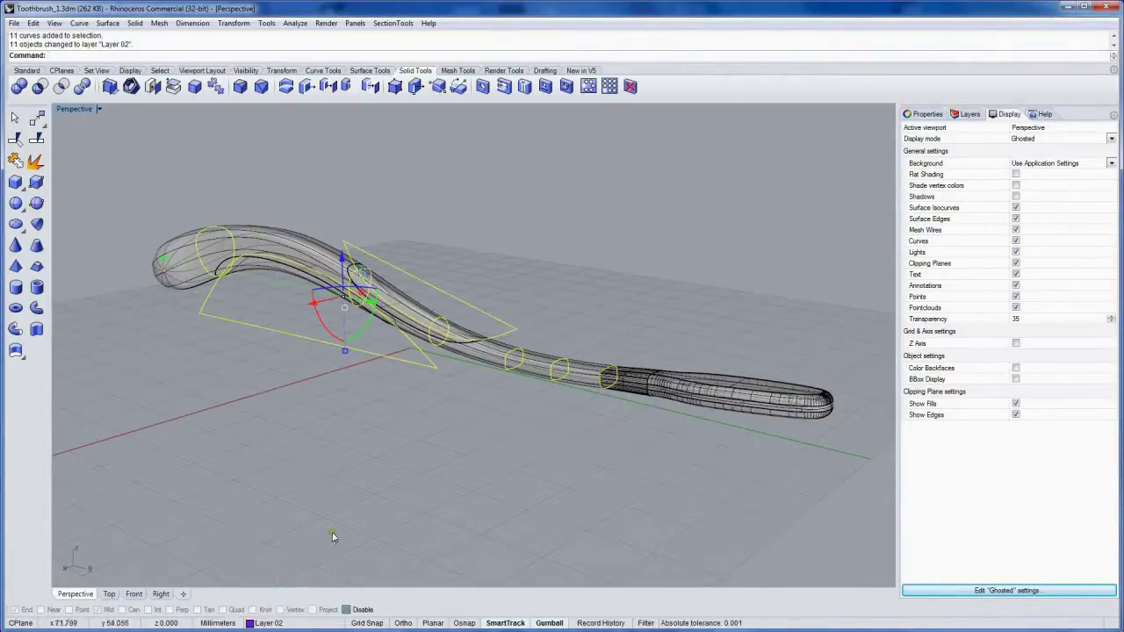
pyautogui.click(969, 114)
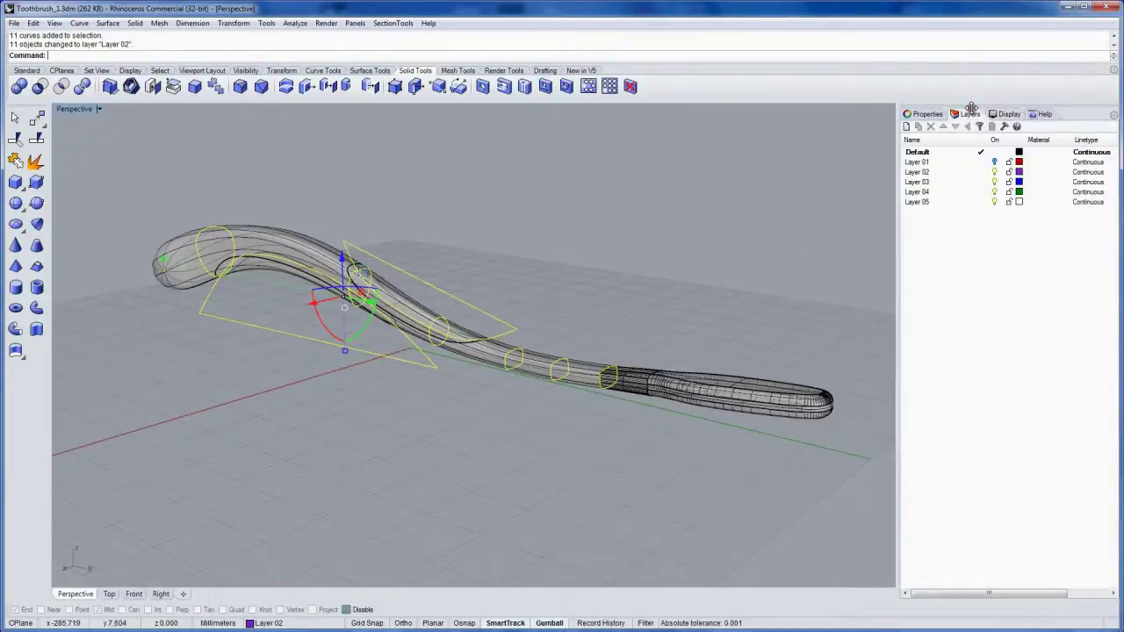
pyautogui.click(995, 172)
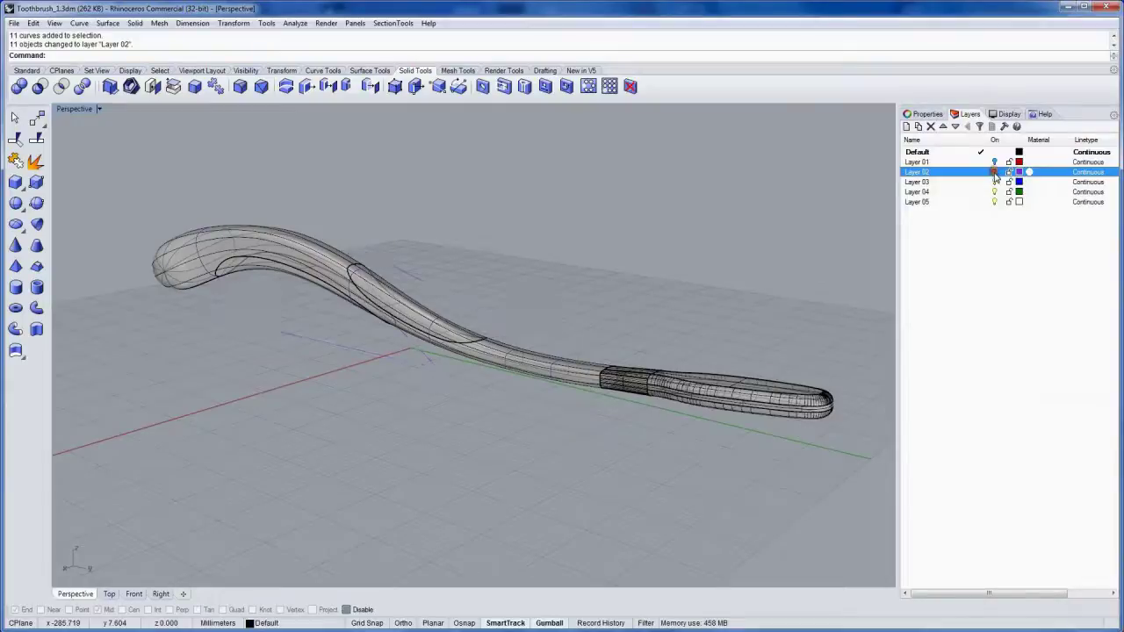
pyautogui.click(923, 172)
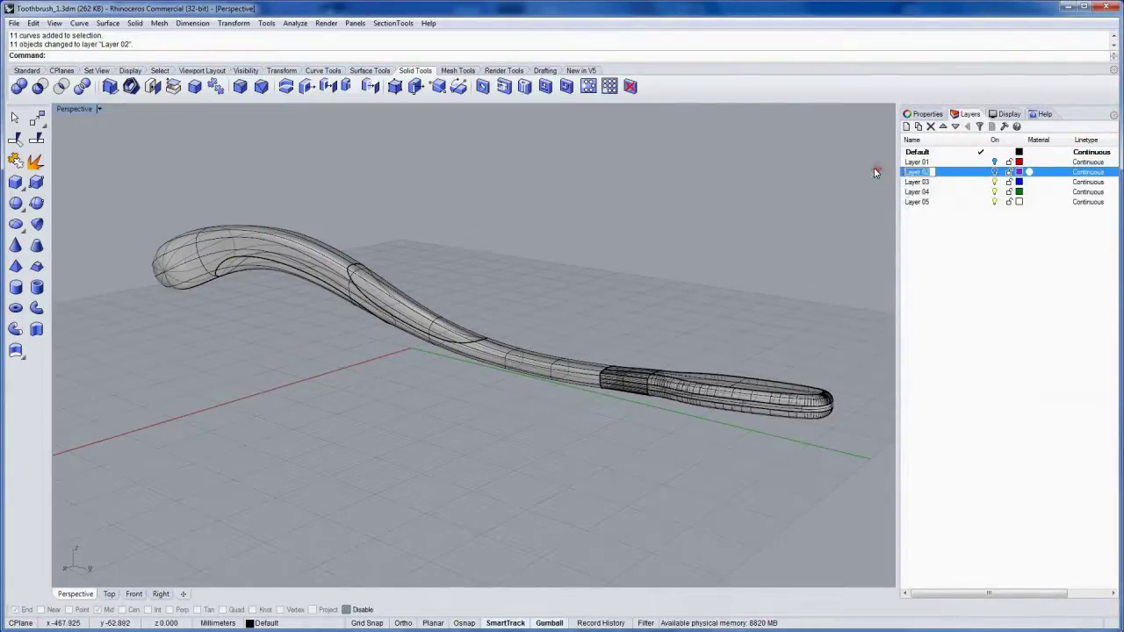
pyautogui.write('crvs')
pyautogui.press('Return')
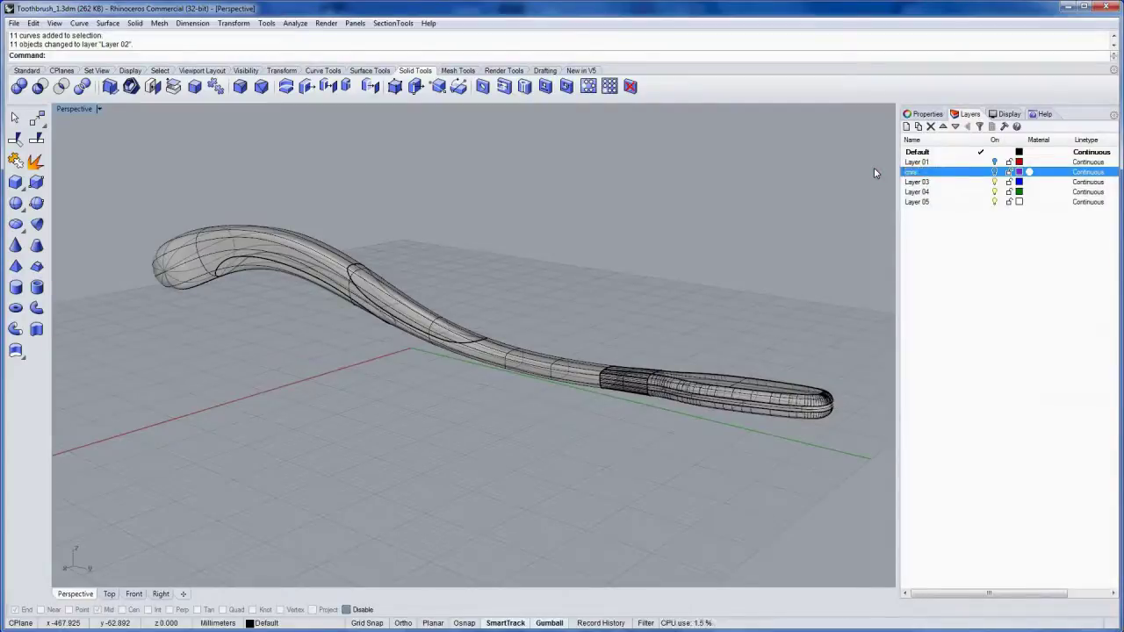
# - Rename Layer 01 to 'box', leaving it hidden
pyautogui.click(994, 162)
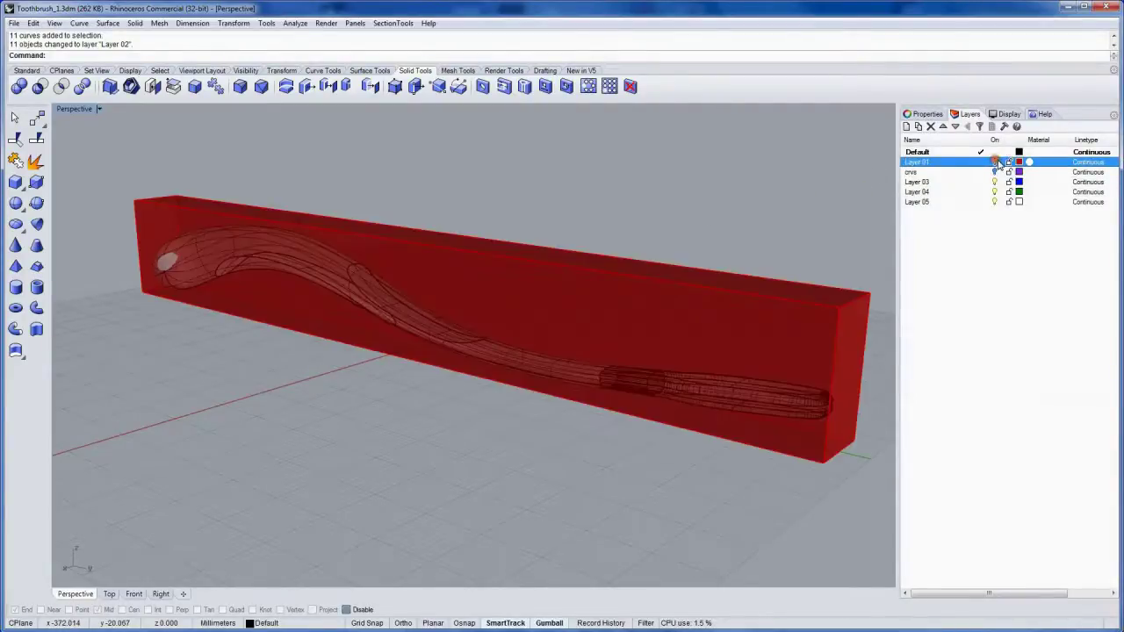
pyautogui.click(995, 162)
pyautogui.click(921, 163)
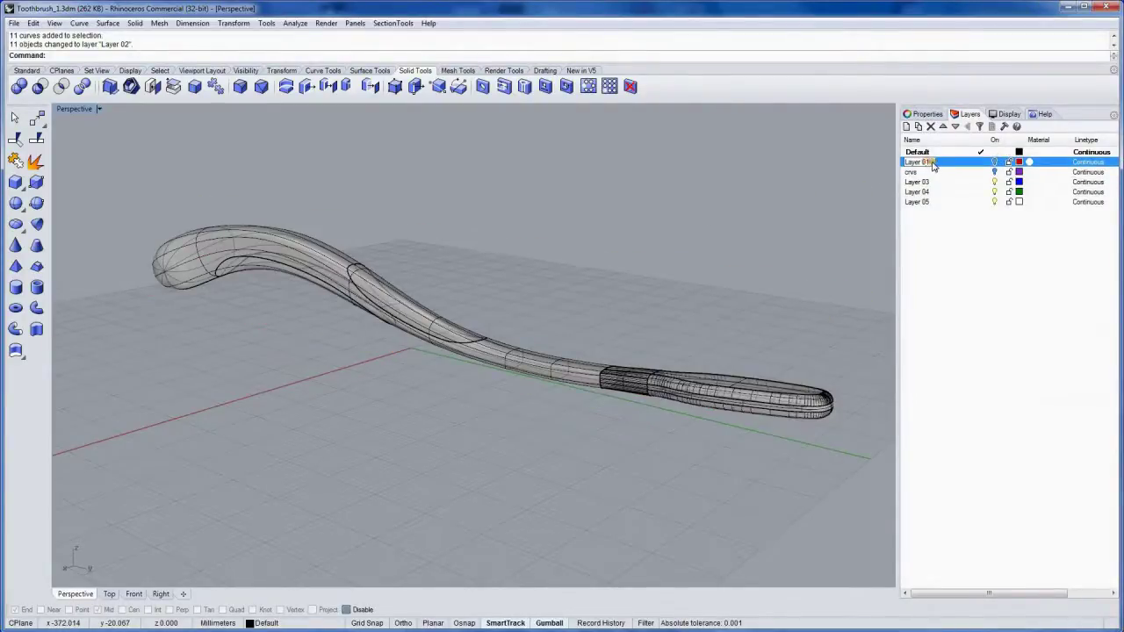
pyautogui.write('box')
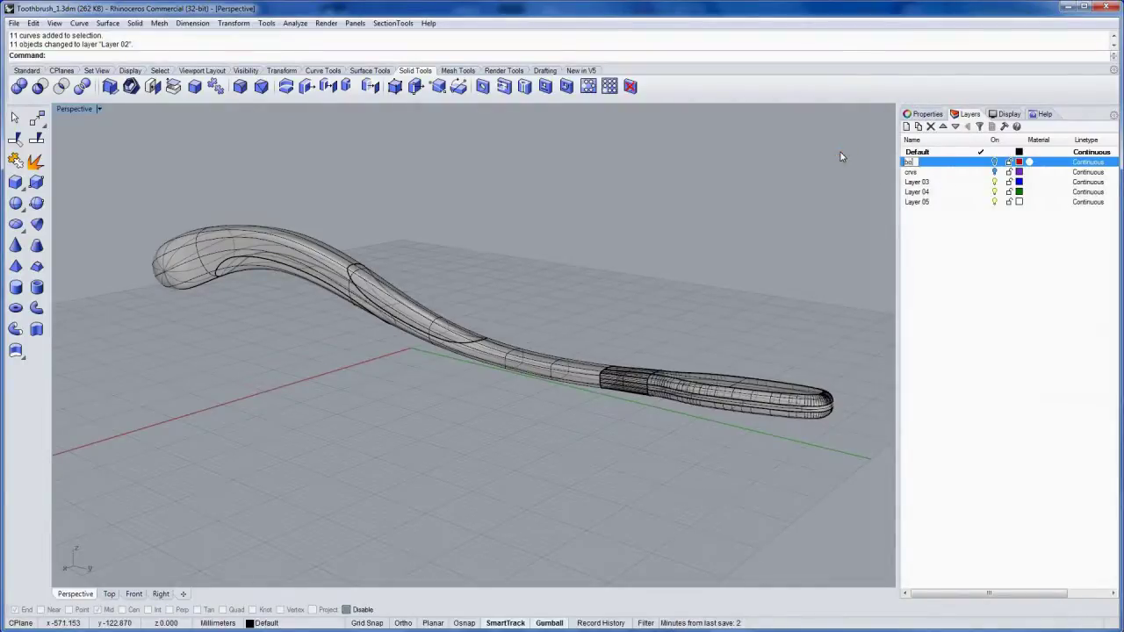
pyautogui.press('Return')
# - Orbit around the cut handle, selecting its pieces and the outer body to inspect them
pyautogui.moveTo(326, 299)
pyautogui.mouseDown(button='right')
pyautogui.moveTo(377, 314)
pyautogui.moveTo(355, 310)
pyautogui.moveTo(394, 290)
pyautogui.moveTo(387, 272)
pyautogui.moveTo(346, 301)
pyautogui.mouseUp(button='right')
pyautogui.click(444, 336)
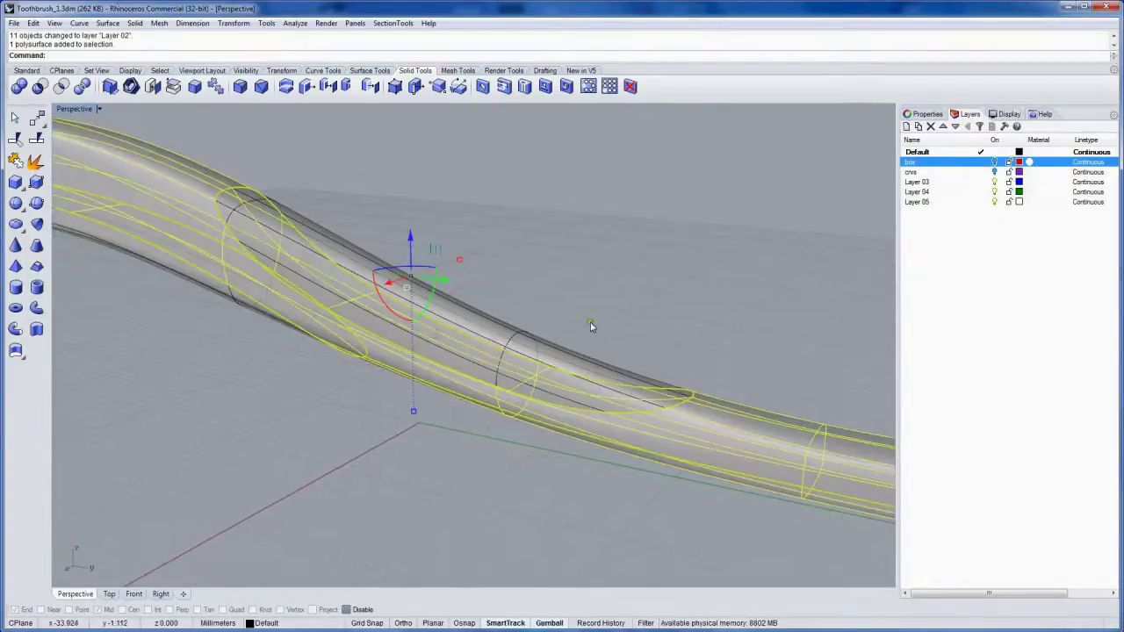
pyautogui.moveTo(590, 326); pyautogui.dragTo(459, 225, button='right')
pyautogui.click(562, 286)
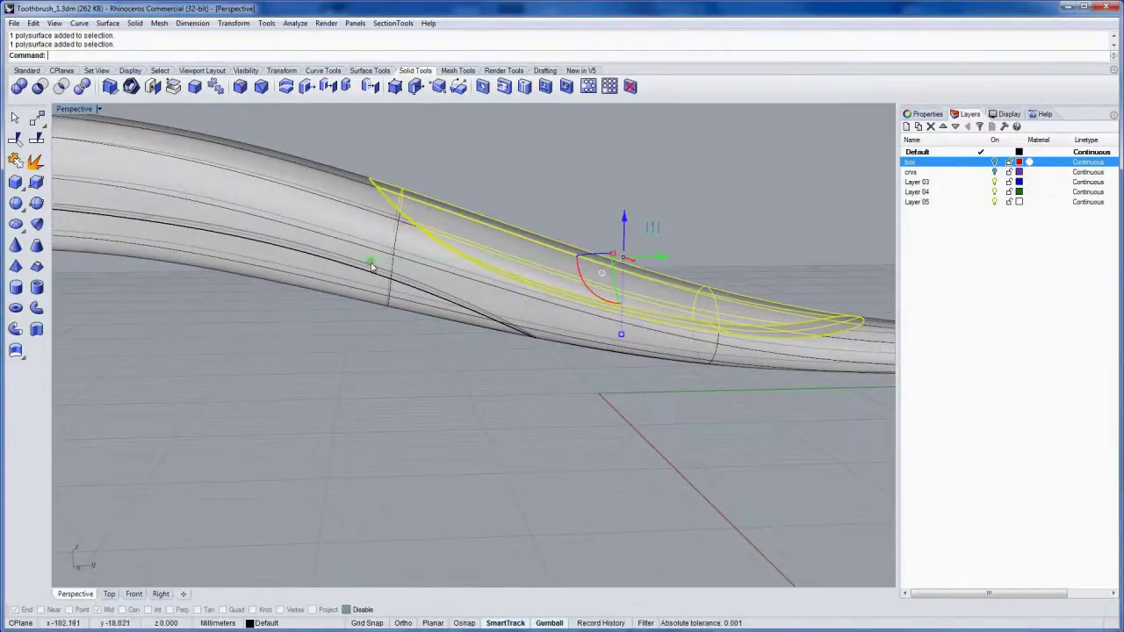
pyautogui.moveTo(557, 295); pyautogui.dragTo(404, 327, button='right')
pyautogui.moveTo(270, 269); pyautogui.dragTo(351, 311, button='right')
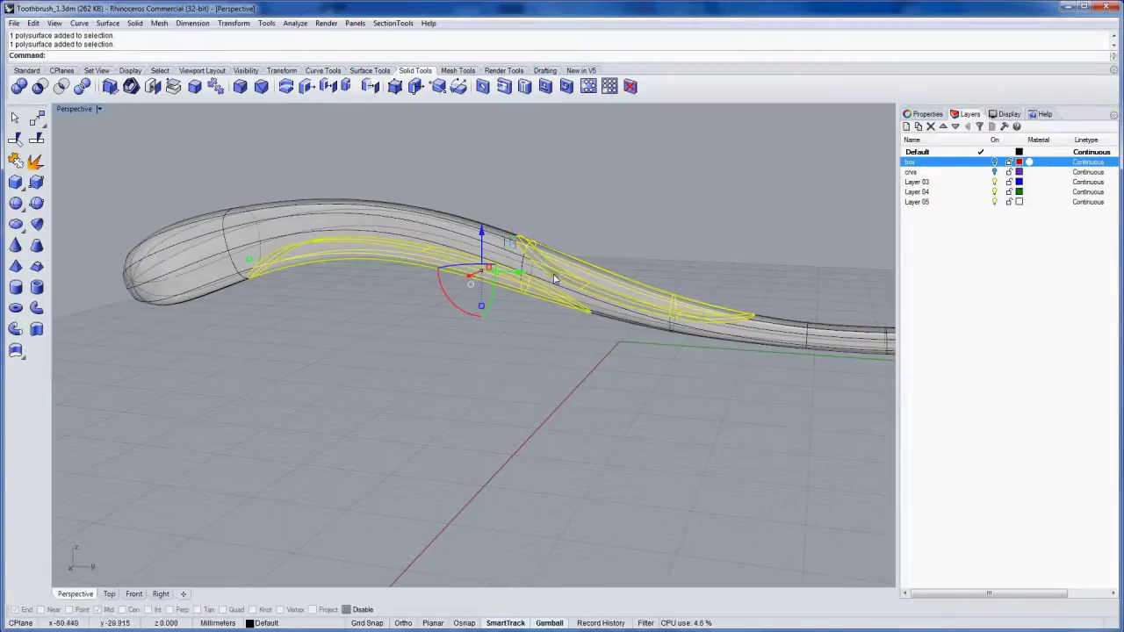
pyautogui.click(341, 213)
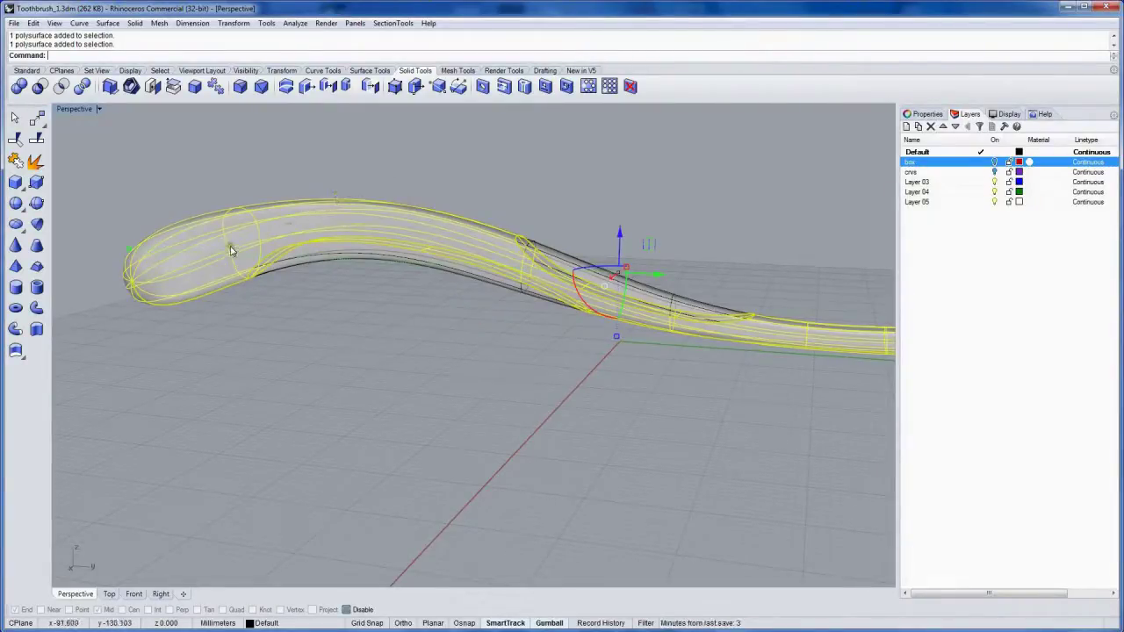
pyautogui.moveTo(346, 275); pyautogui.dragTo(394, 313, button='right')
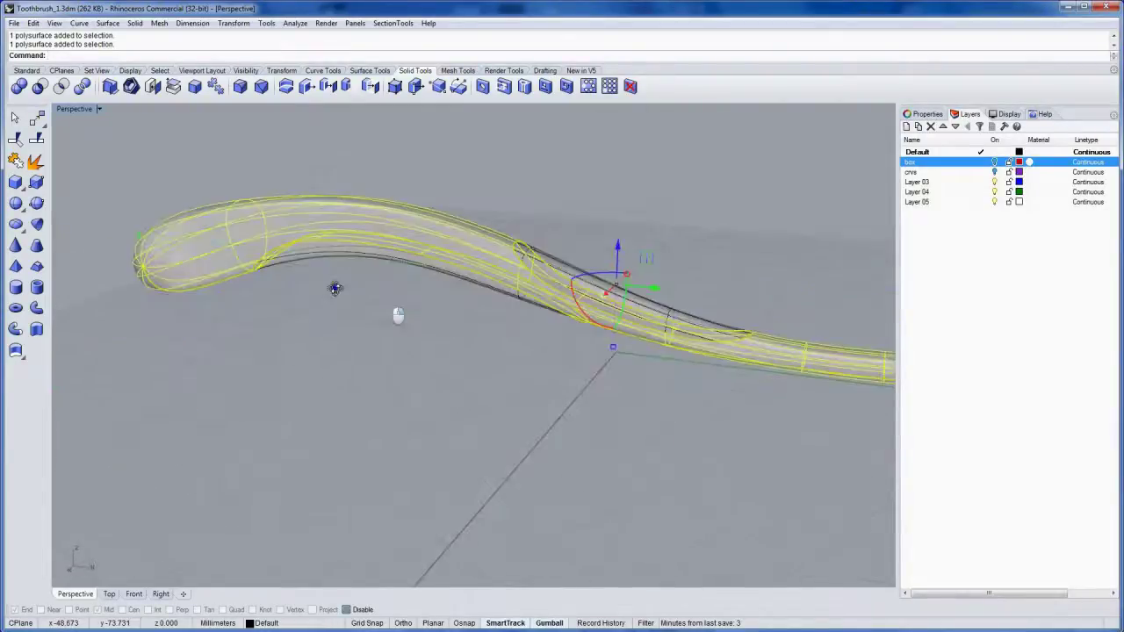
# - Deselect everything and switch to the maximized Top viewport
pyautogui.click(474, 171)
pyautogui.scroll(3, 519, 283)
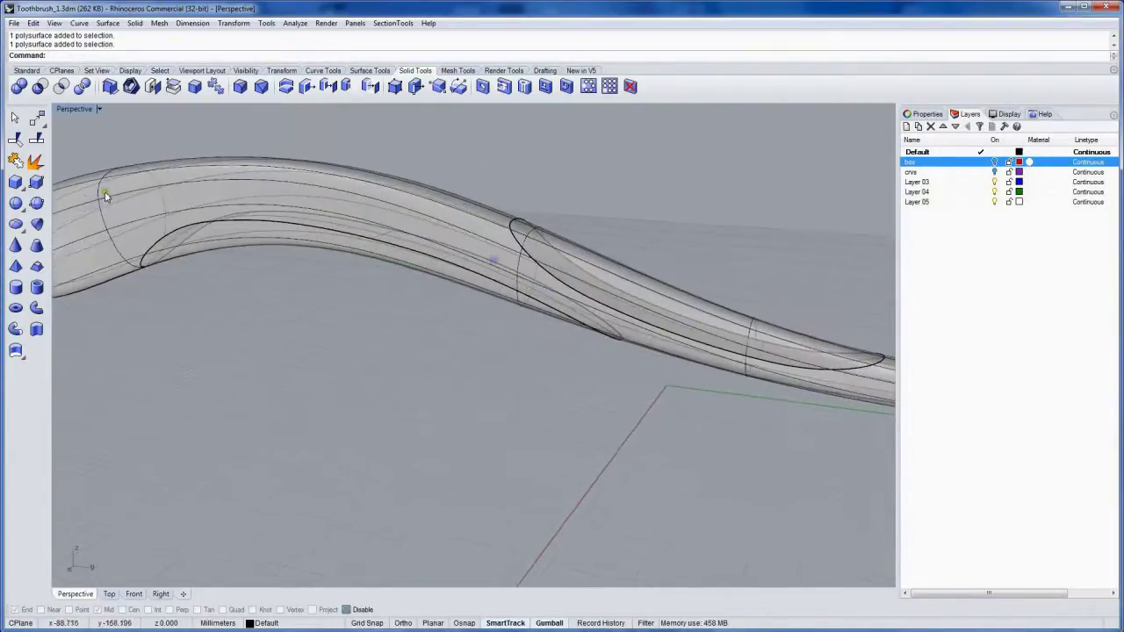
pyautogui.hotkey('ctrl', 'Tab')
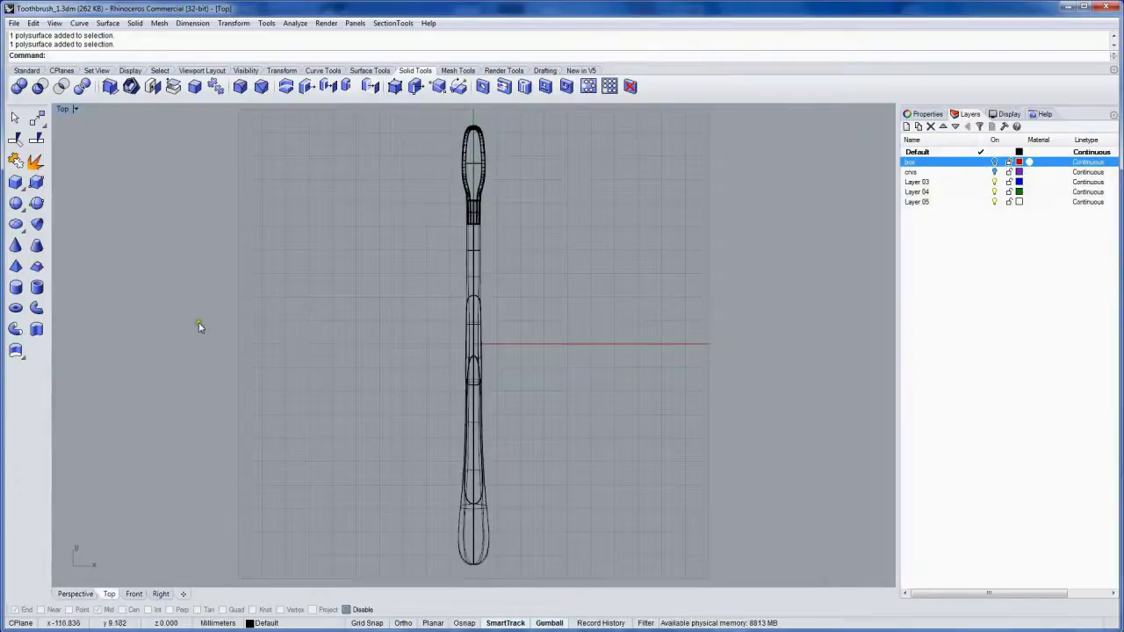
# - With grid snap on, place a cylinder of radius 1 centred in the oval recess
pyautogui.scroll(5, 510, 432)
pyautogui.moveTo(409, 352); pyautogui.dragTo(468, 524, button='right')
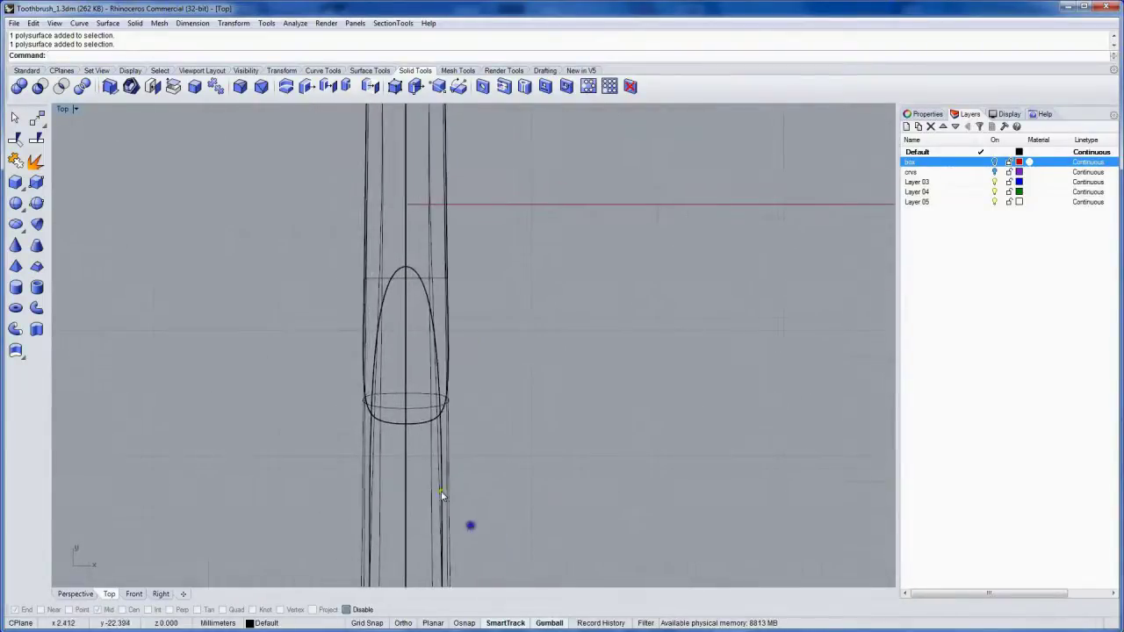
pyautogui.click(16, 287)
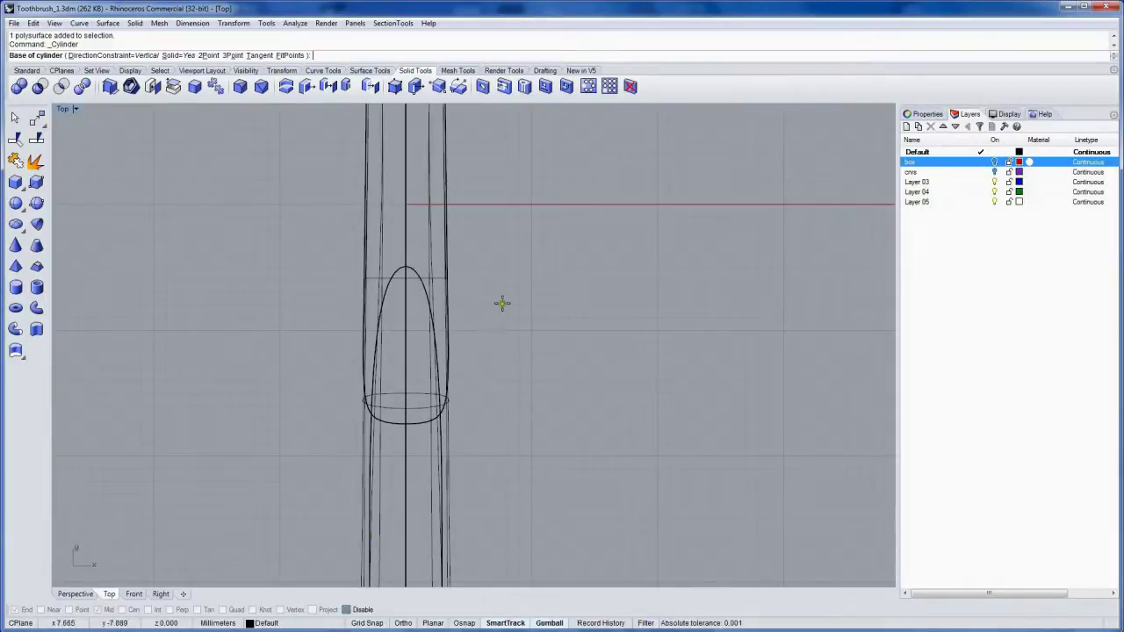
pyautogui.press('F9')
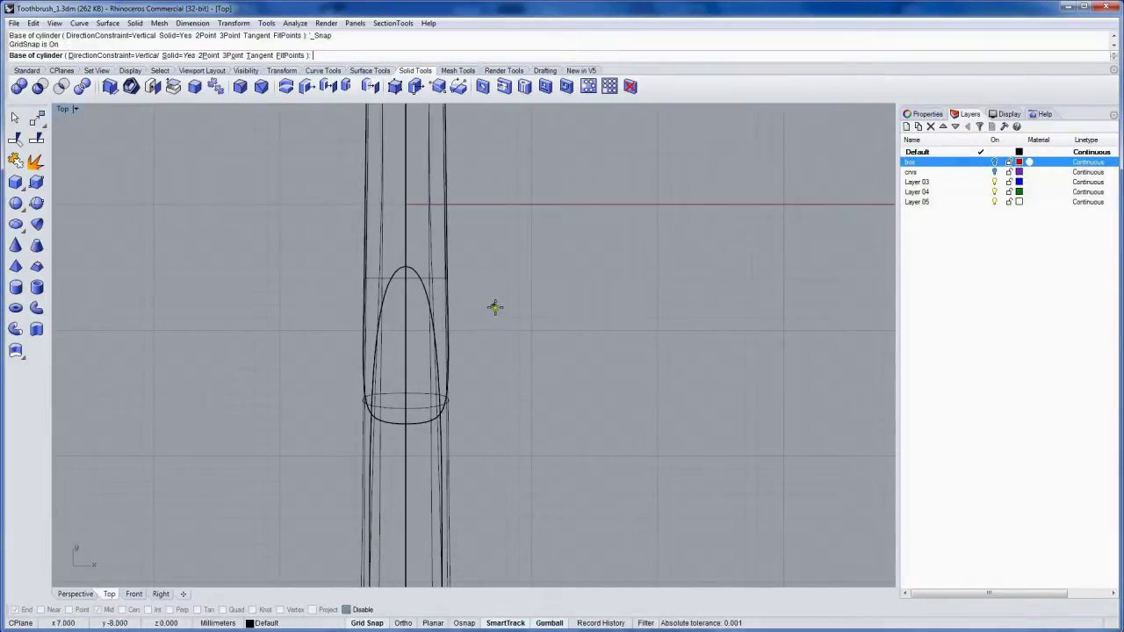
pyautogui.click(404, 331)
pyautogui.click(405, 345)
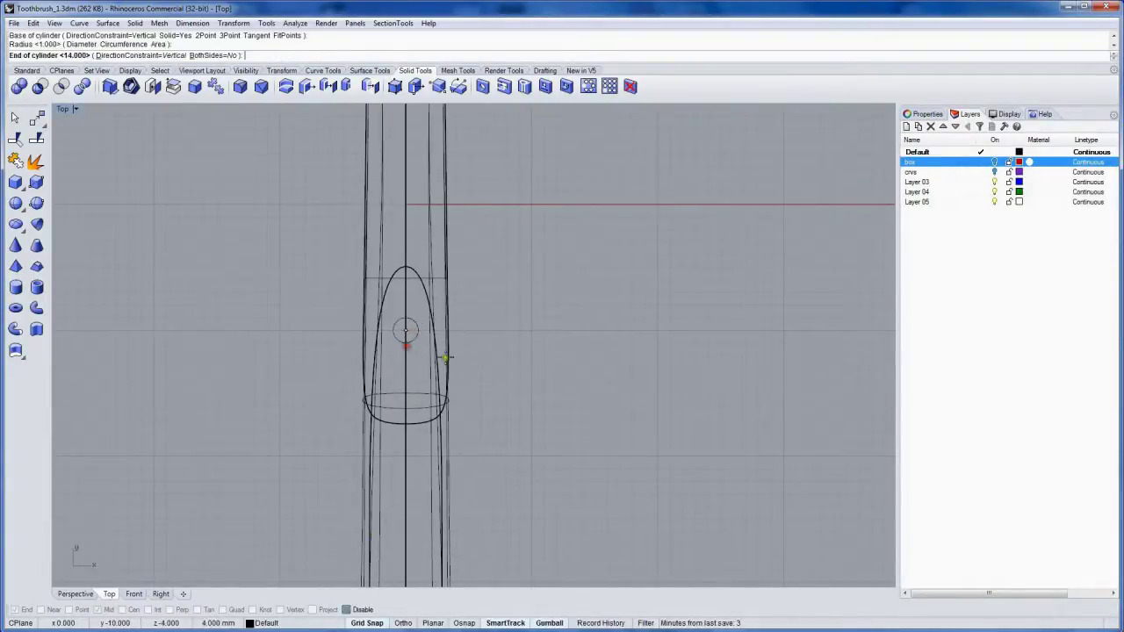
# - Give the cylinder a height of 14 in Front view, then select it in Right view
pyautogui.hotkey('ctrl', 'Tab')
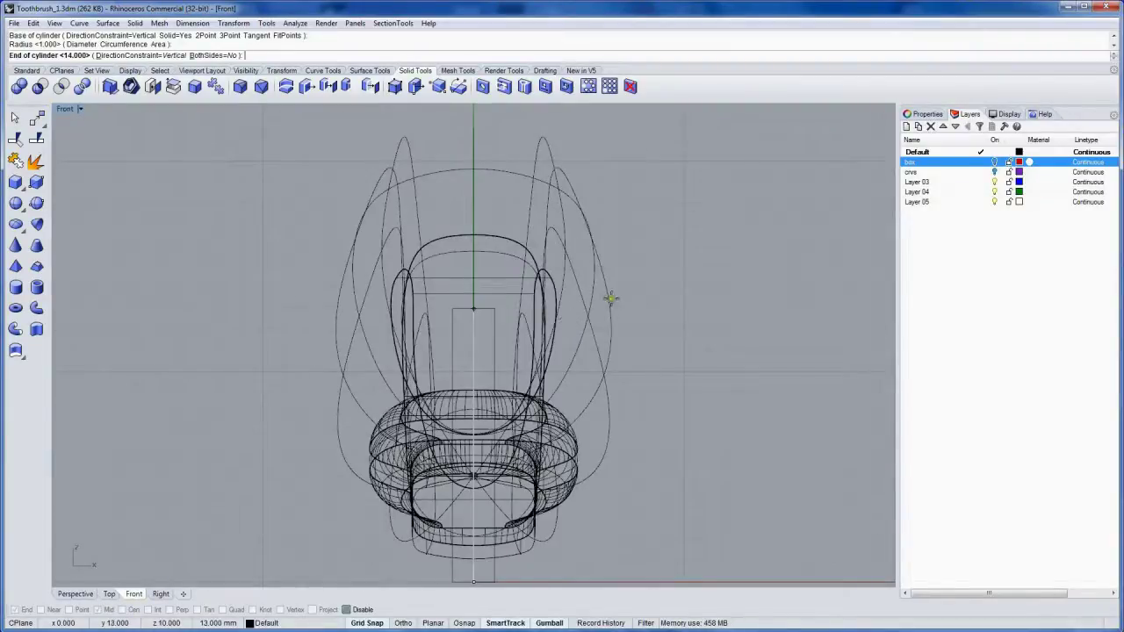
pyautogui.click(688, 263)
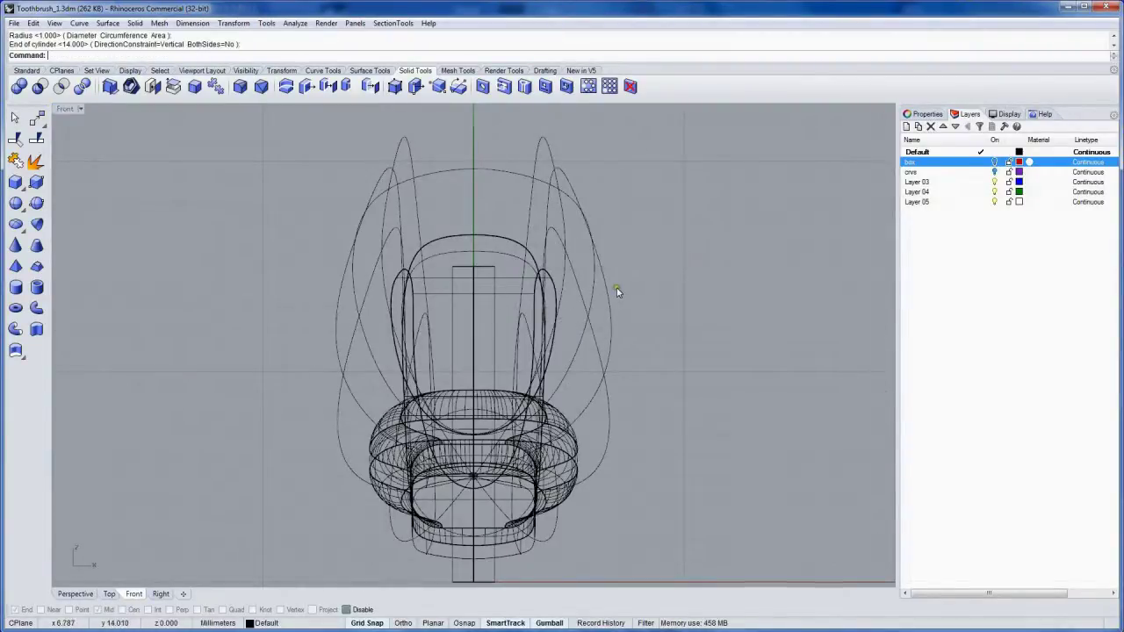
pyautogui.hotkey('ctrl', 'Tab')
pyautogui.click(433, 368)
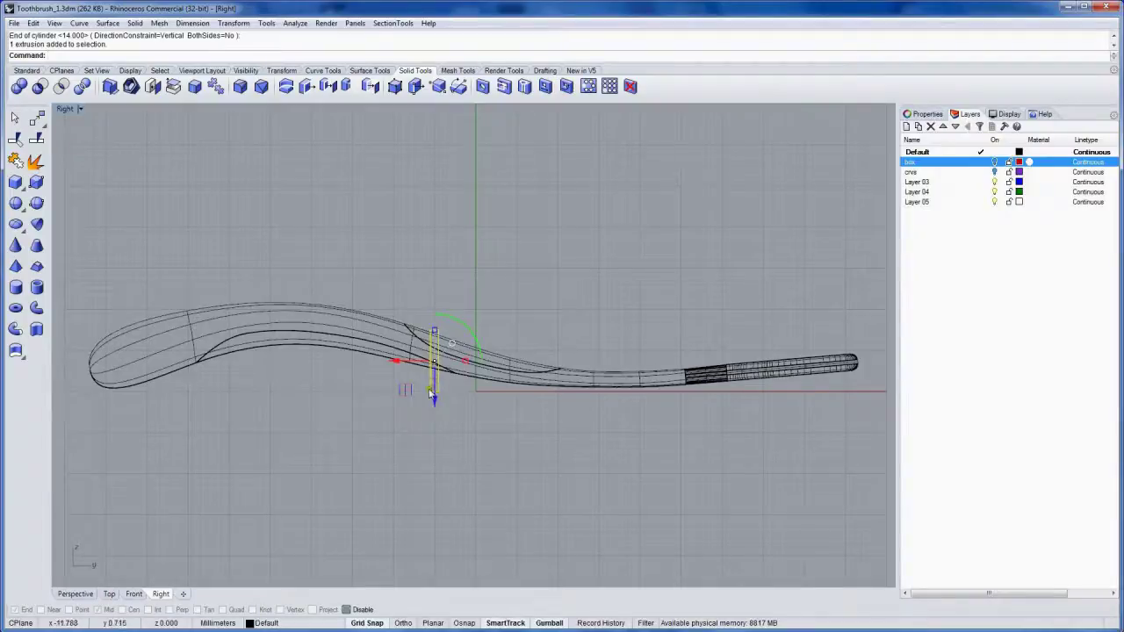
# - Tilt the cylinder diagonally, shorten it along its axis, and position it over the recess
pyautogui.moveTo(467, 326); pyautogui.dragTo(466, 327)
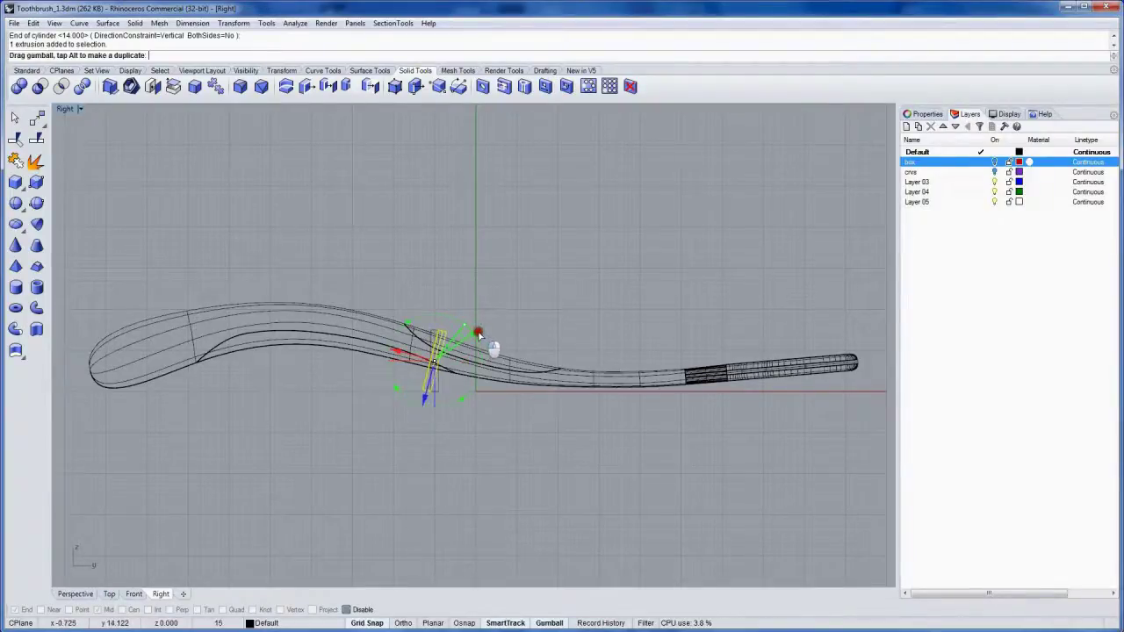
pyautogui.moveTo(478, 334); pyautogui.dragTo(459, 345)
pyautogui.scroll(5, 476, 383)
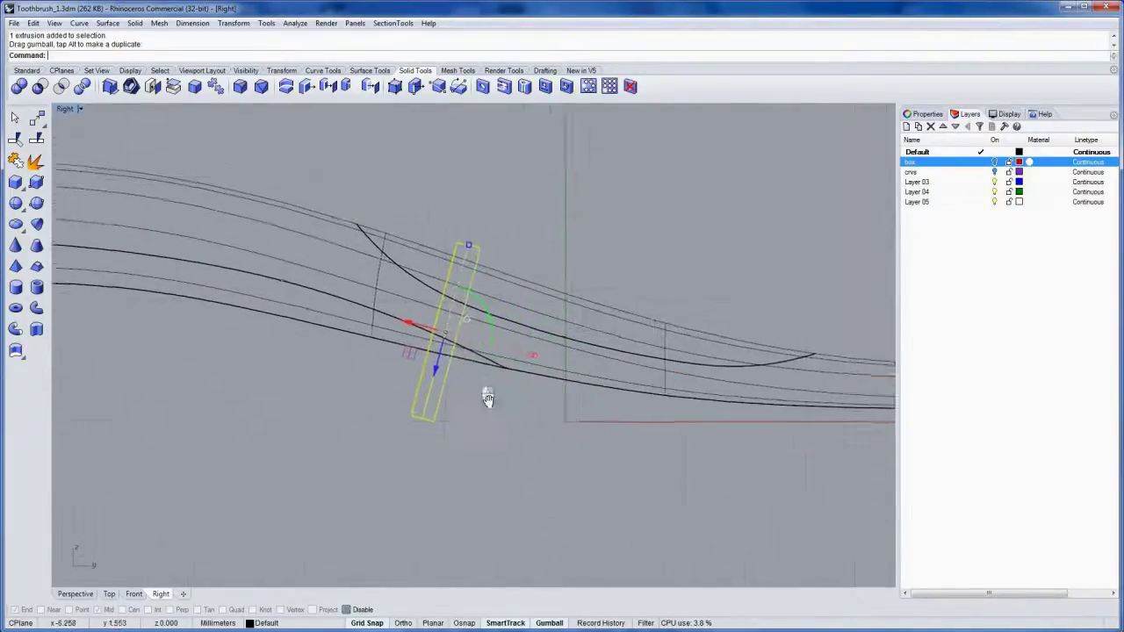
pyautogui.moveTo(456, 392); pyautogui.dragTo(402, 344)
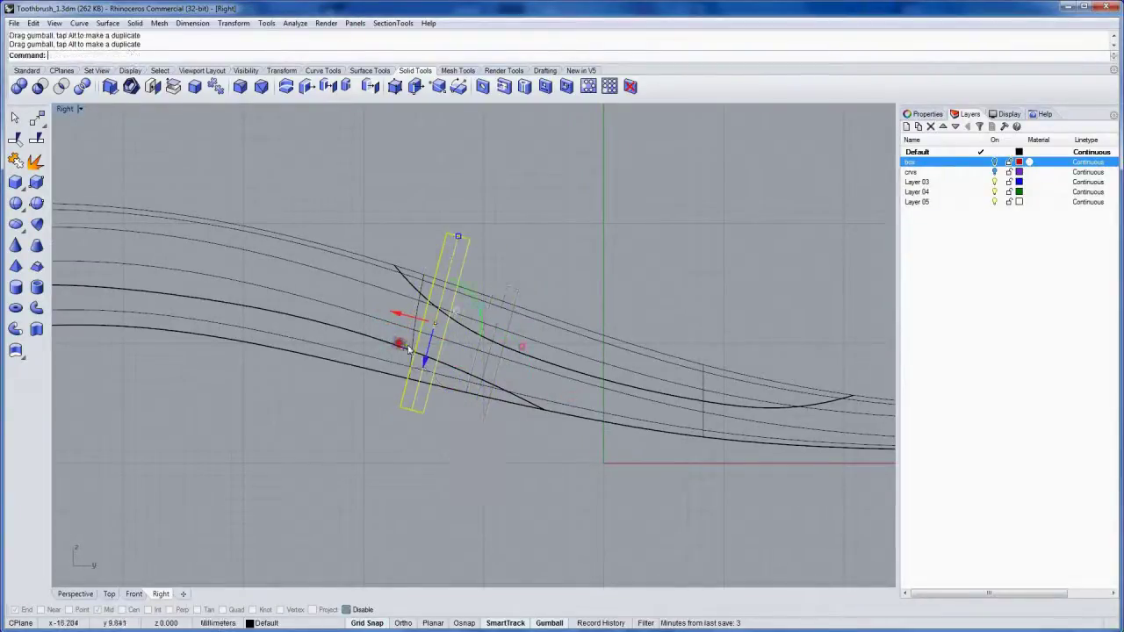
pyautogui.moveTo(461, 242); pyautogui.dragTo(446, 289)
pyautogui.moveTo(426, 357); pyautogui.dragTo(437, 383)
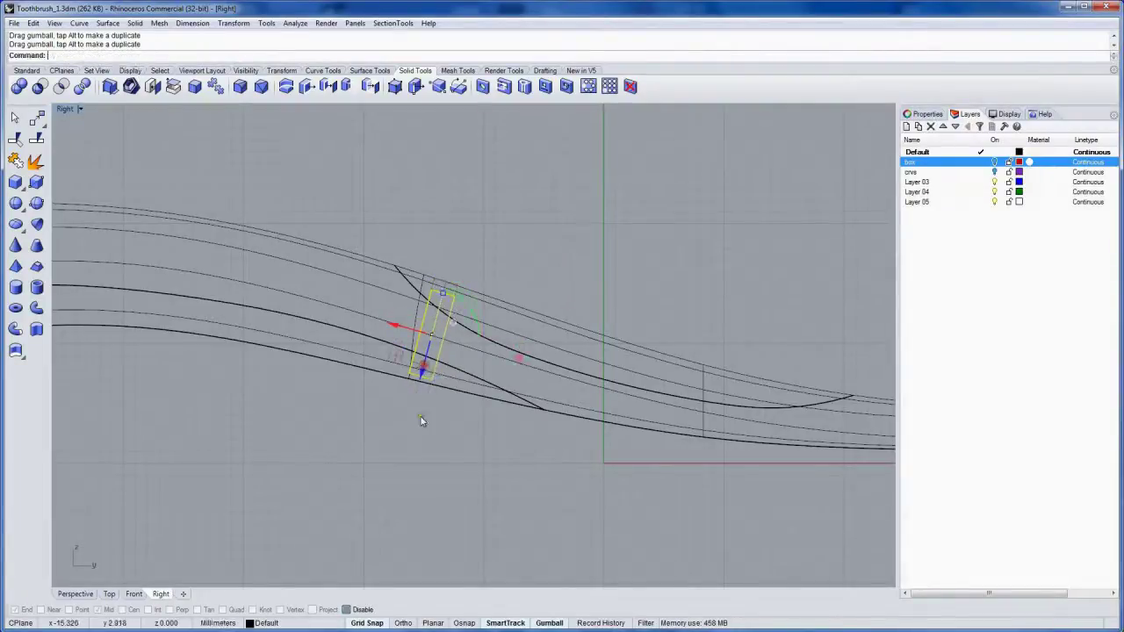
pyautogui.click(367, 622)
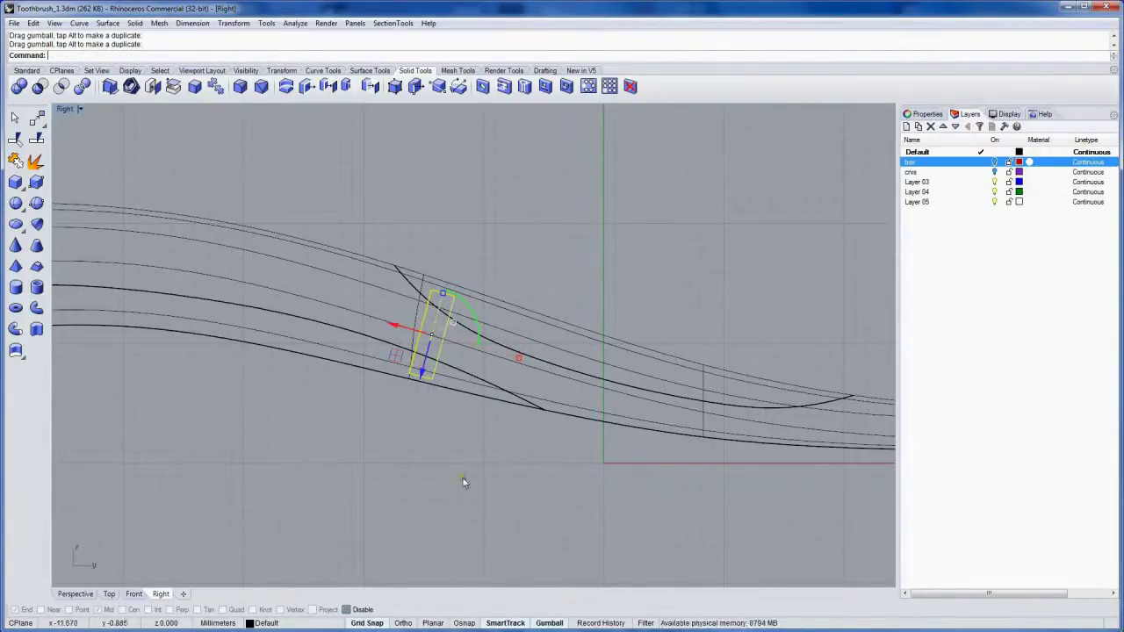
# - Make two copies further along the recess and shift all three cylinders up-left together
pyautogui.moveTo(399, 332); pyautogui.dragTo(441, 335)
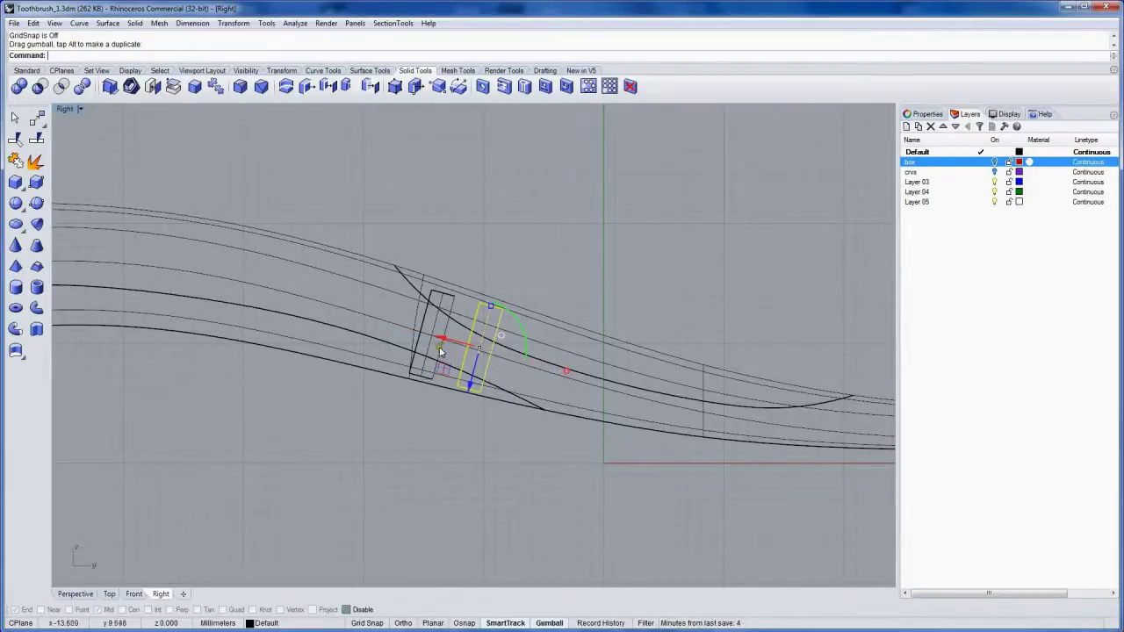
pyautogui.moveTo(442, 336); pyautogui.dragTo(489, 348)
pyautogui.keyDown('shift'); pyautogui.click(434, 340); pyautogui.keyUp('shift')
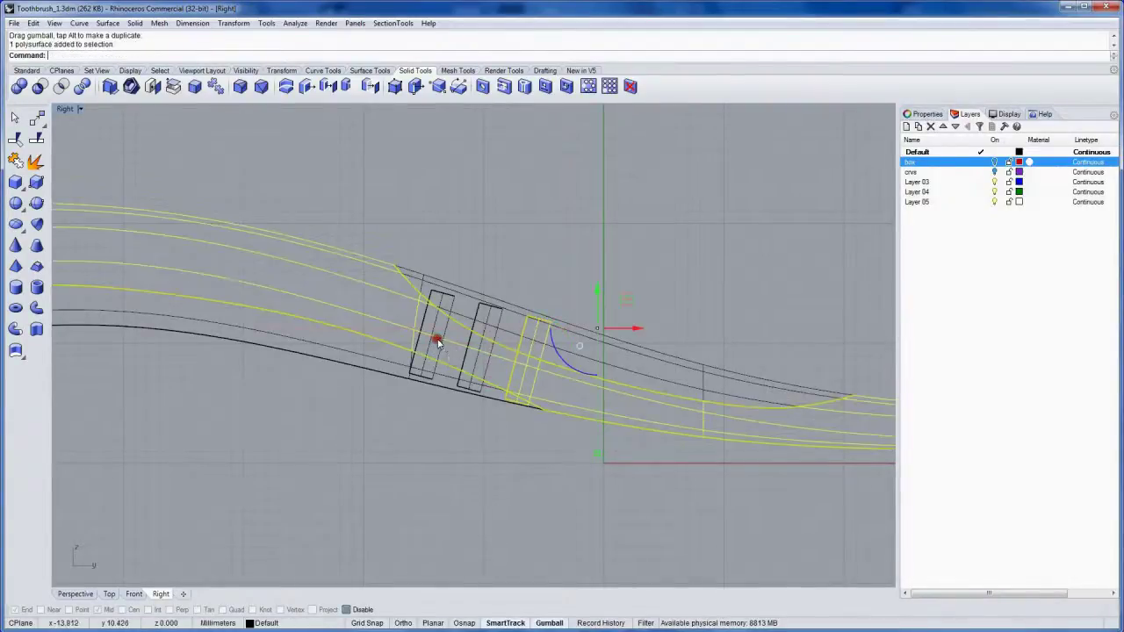
pyautogui.keyDown('shift'); pyautogui.click(444, 352); pyautogui.keyUp('shift')
pyautogui.keyDown('shift'); pyautogui.click(452, 356); pyautogui.keyUp('shift')
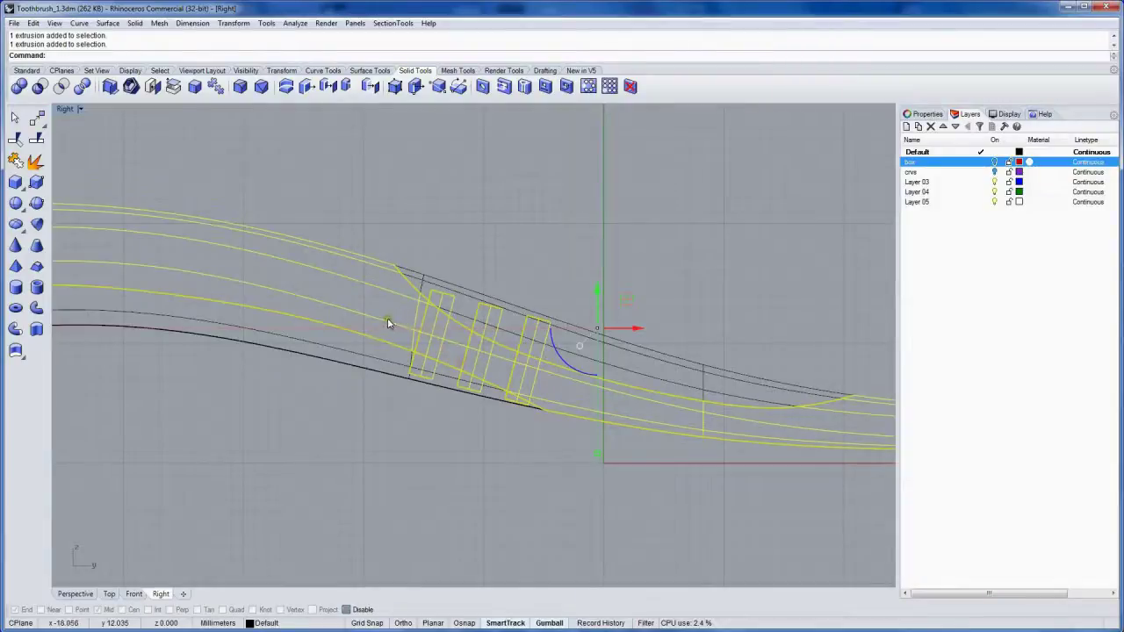
pyautogui.keyDown('ctrl'); pyautogui.click(361, 280); pyautogui.keyUp('ctrl')
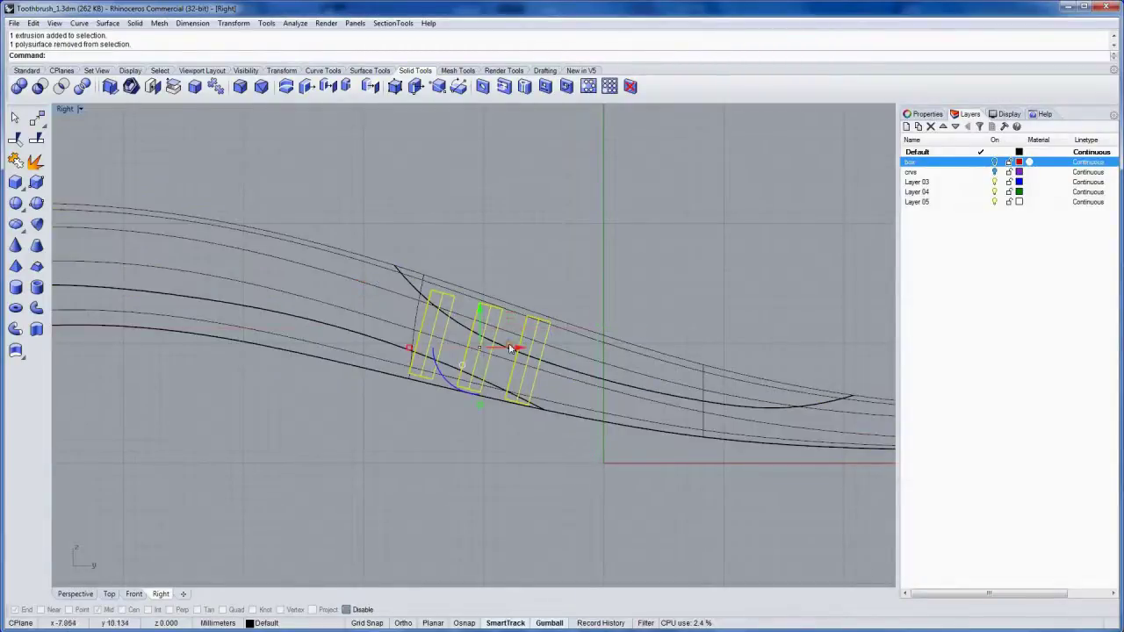
pyautogui.moveTo(506, 323); pyautogui.dragTo(487, 313)
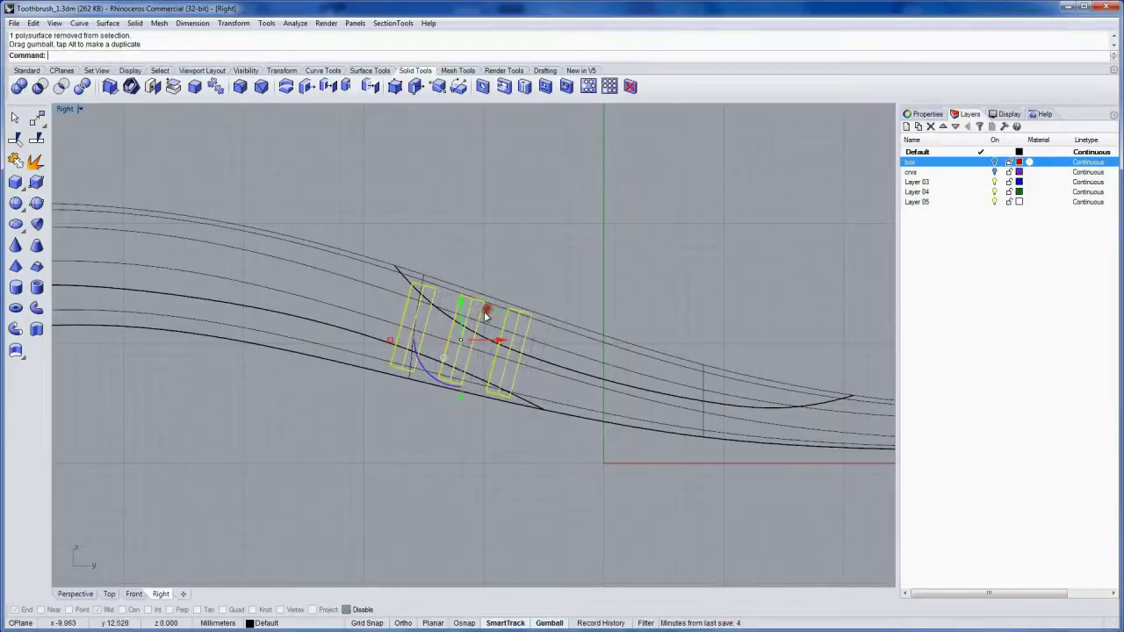
pyautogui.click(546, 279)
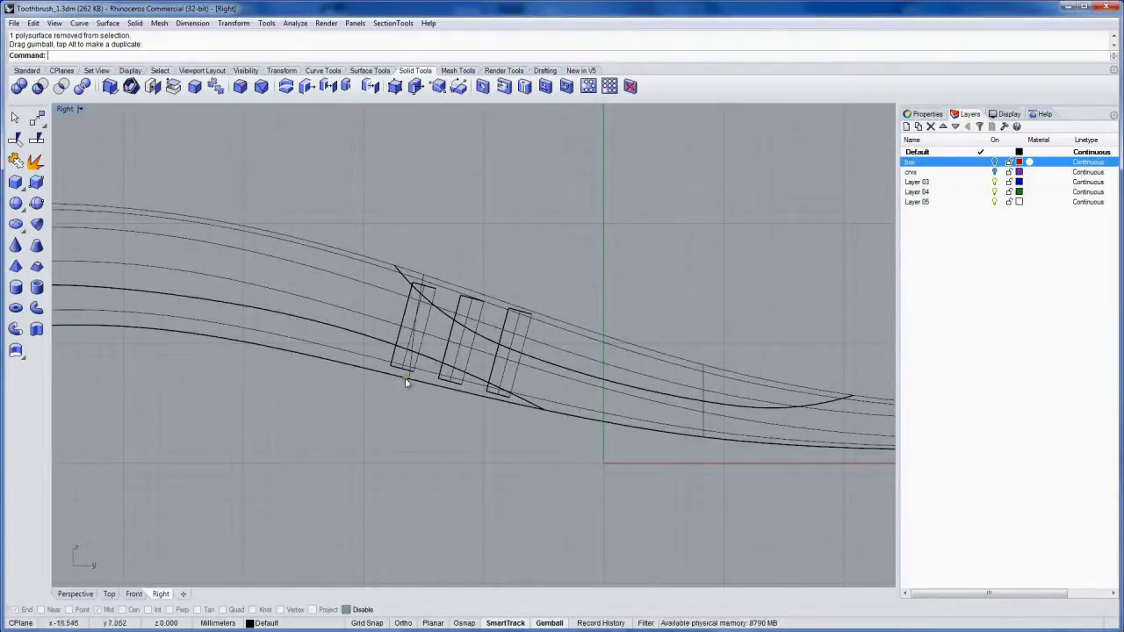
# - Select the three cylinders and the handle in the Perspective view
pyautogui.moveTo(476, 413); pyautogui.dragTo(422, 387)
pyautogui.keyDown('shift'); pyautogui.click(454, 375); pyautogui.keyUp('shift')
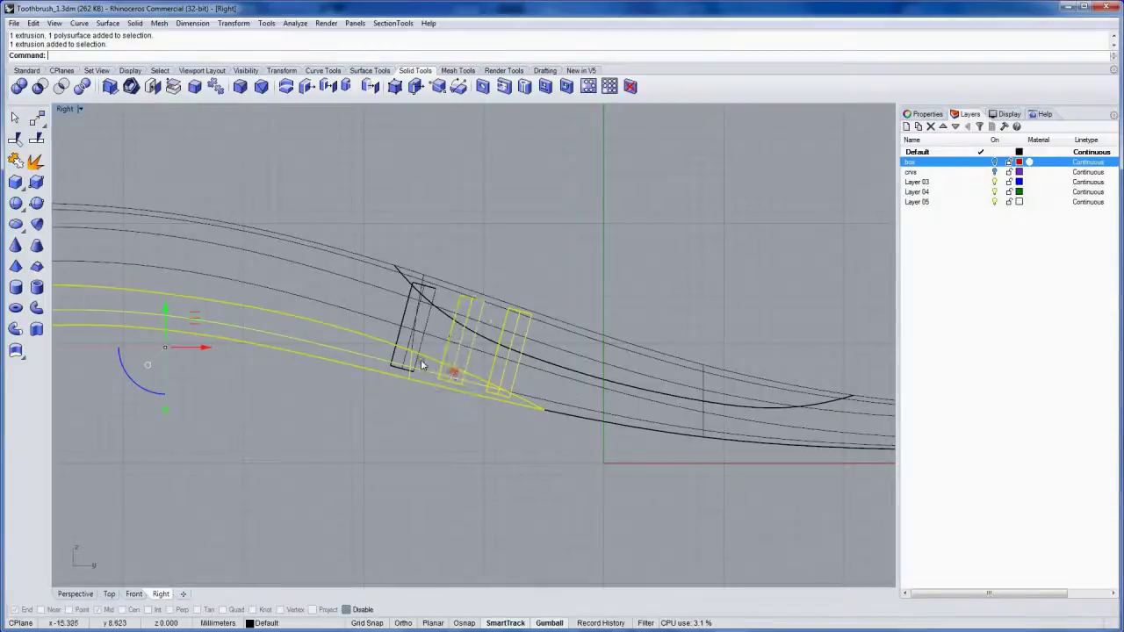
pyautogui.keyDown('shift'); pyautogui.click(419, 360); pyautogui.keyUp('shift')
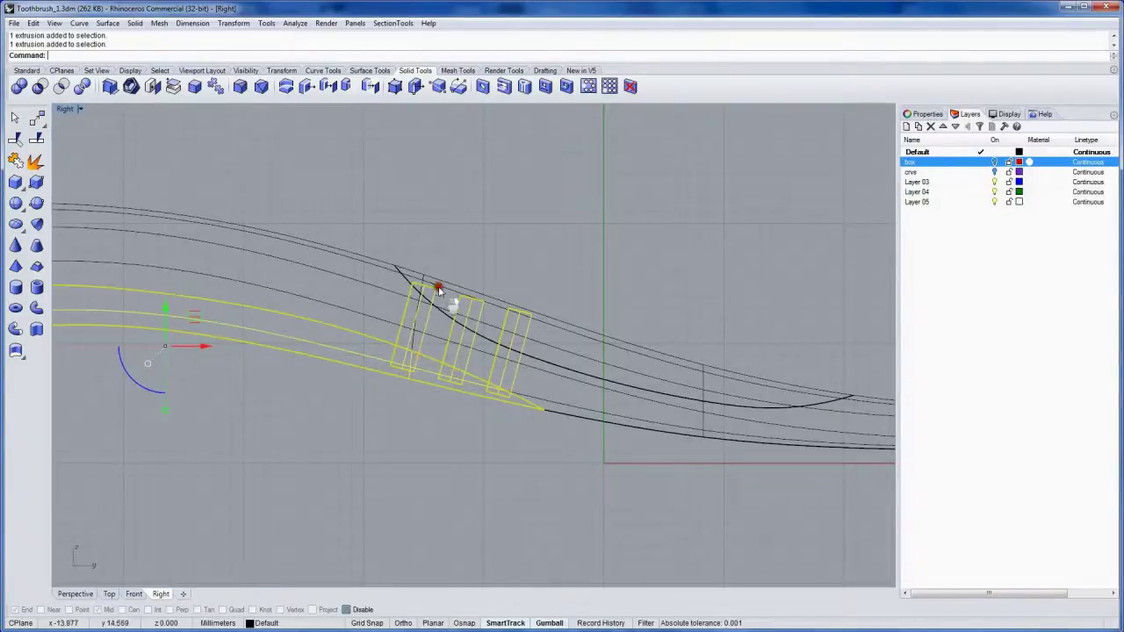
pyautogui.keyDown('shift'); pyautogui.click(469, 296); pyautogui.keyUp('shift')
pyautogui.hotkey('ctrl', 'F4')
pyautogui.moveTo(471, 314); pyautogui.dragTo(492, 283, button='right')
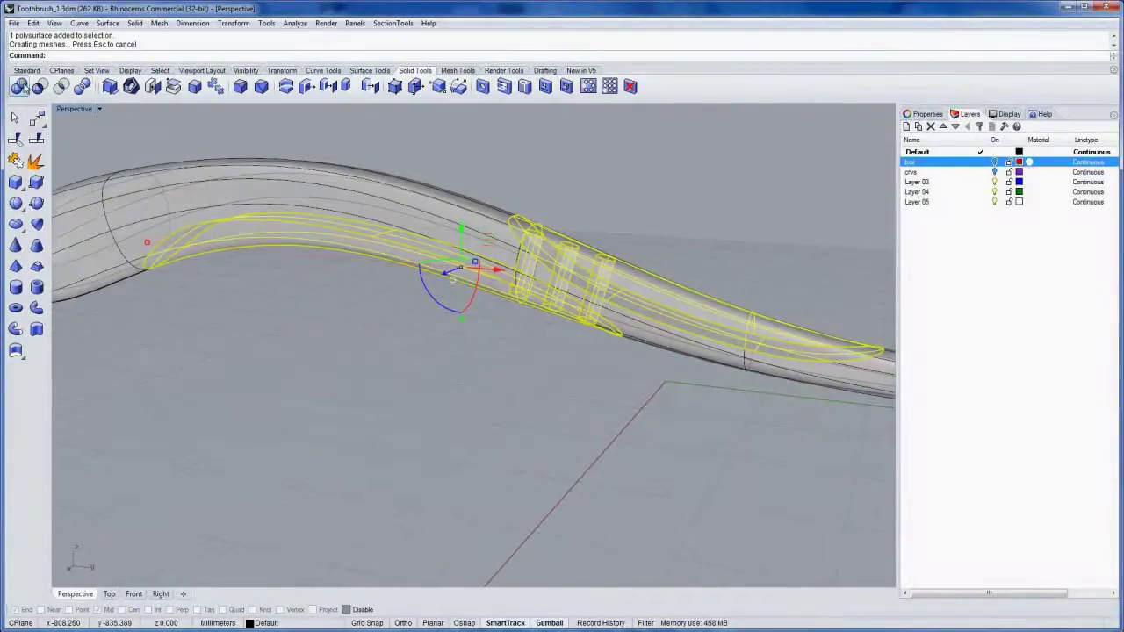
# - Boolean-union the cylinders with the handle and inspect the new ridges
pyautogui.click(18, 86)
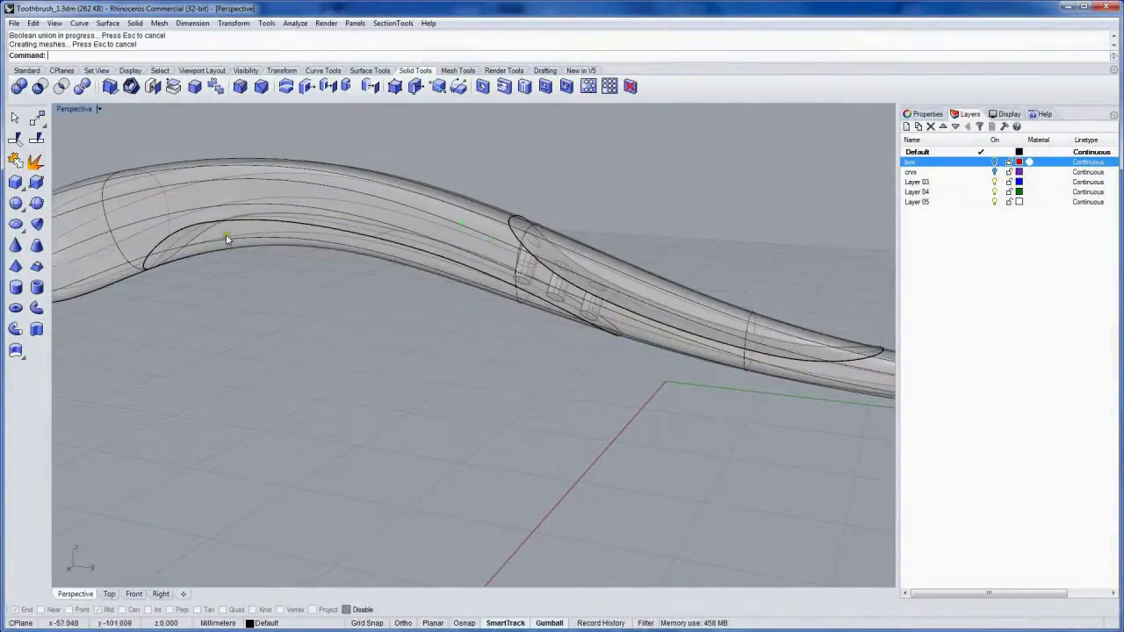
pyautogui.click(647, 299)
pyautogui.moveTo(647, 298); pyautogui.dragTo(529, 333, button='right')
pyautogui.click(690, 245)
pyautogui.moveTo(690, 244); pyautogui.dragTo(524, 344, button='right')
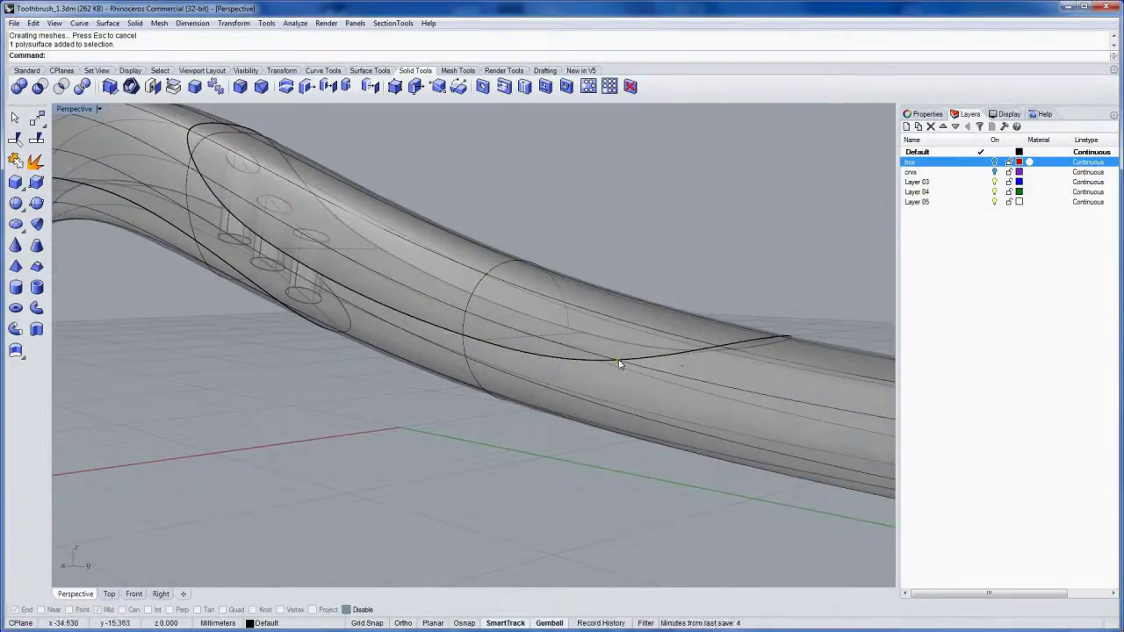
# - Round the grip insert's oval boundary edge with a FilletEdge of radius 0.1
pyautogui.click(240, 87)
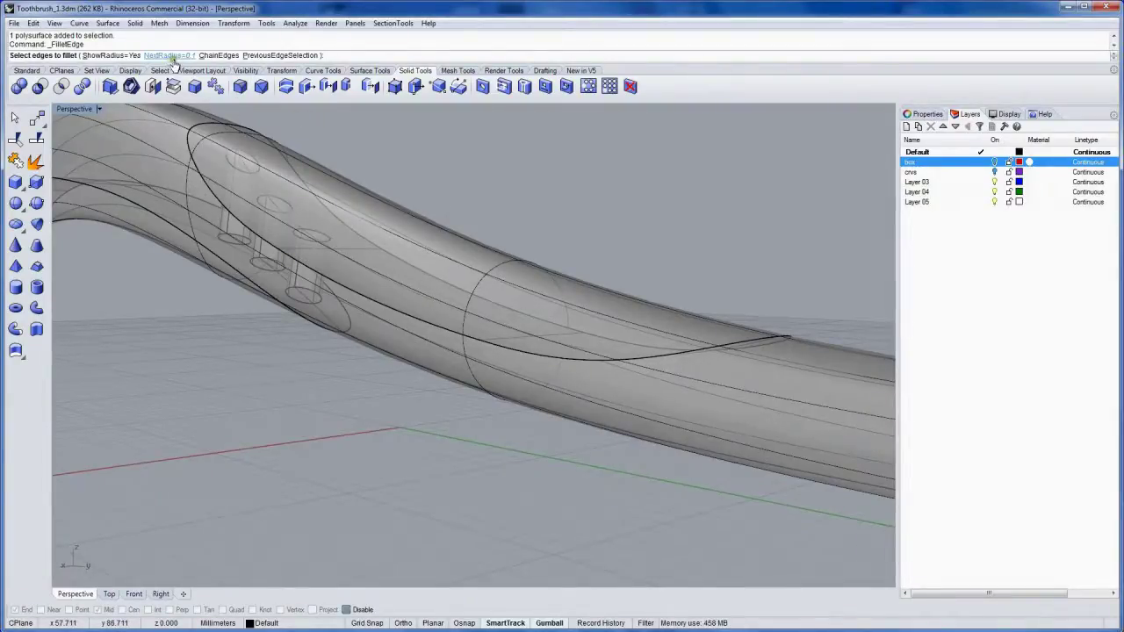
pyautogui.click(624, 365)
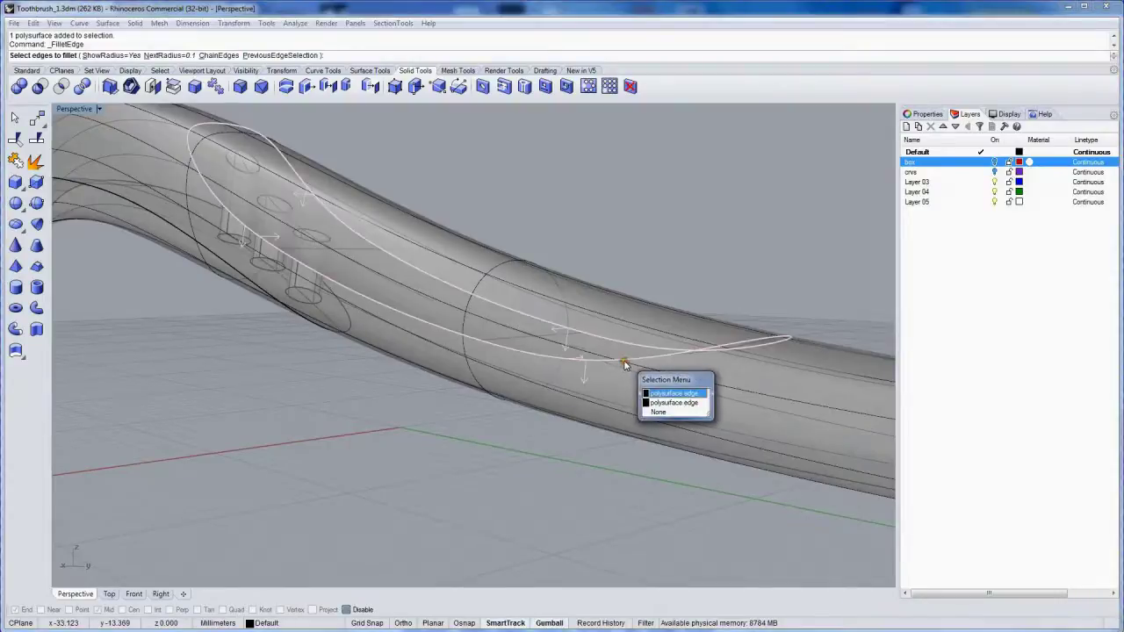
pyautogui.click(664, 395)
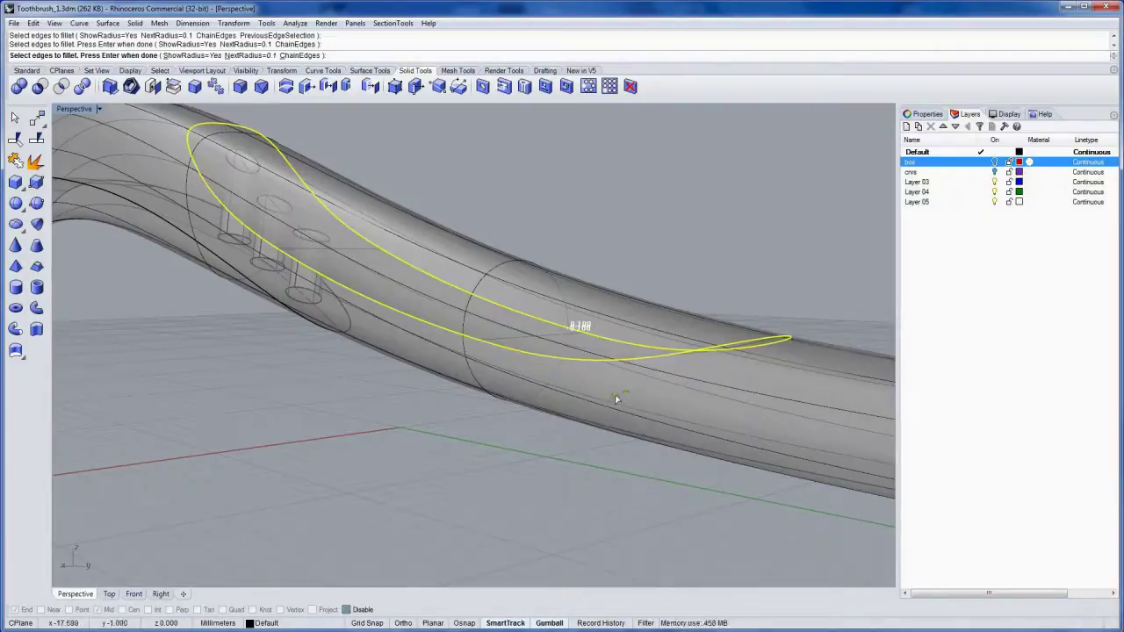
pyautogui.press('Return')
pyautogui.moveTo(615, 382)
pyautogui.mouseDown(button='right')
pyautogui.moveTo(547, 396)
pyautogui.moveTo(601, 394)
pyautogui.mouseUp(button='right')
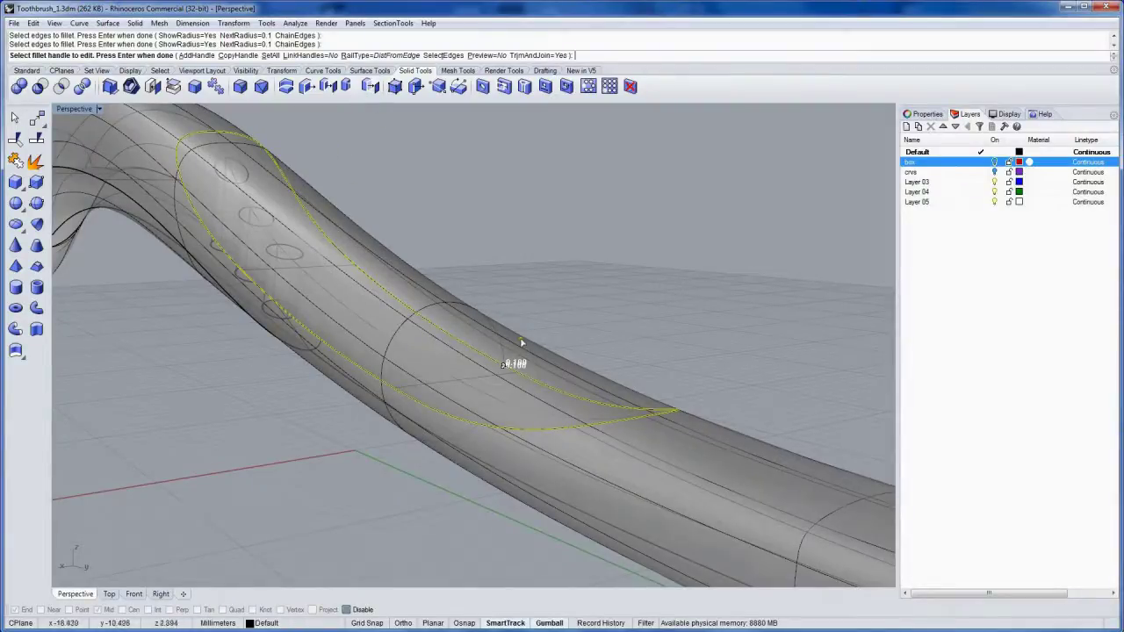
pyautogui.moveTo(524, 344); pyautogui.dragTo(374, 389, button='right')
pyautogui.scroll(5, 153, 419)
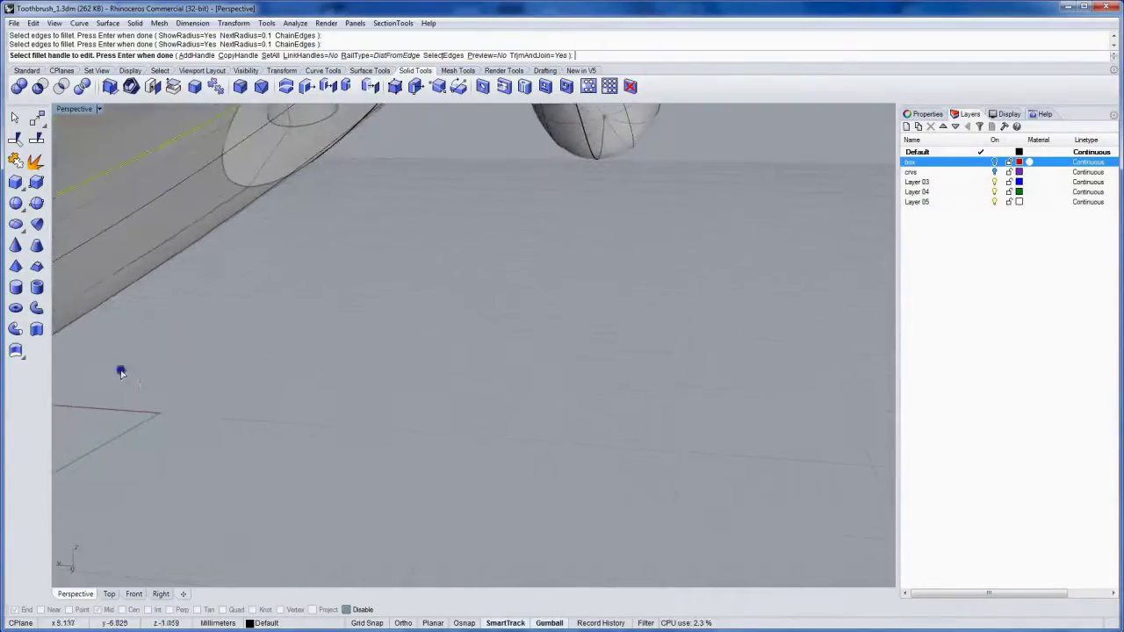
pyautogui.keyDown('shift'); pyautogui.moveTo(233, 341); pyautogui.dragTo(327, 374, button='right'); pyautogui.keyUp('shift')
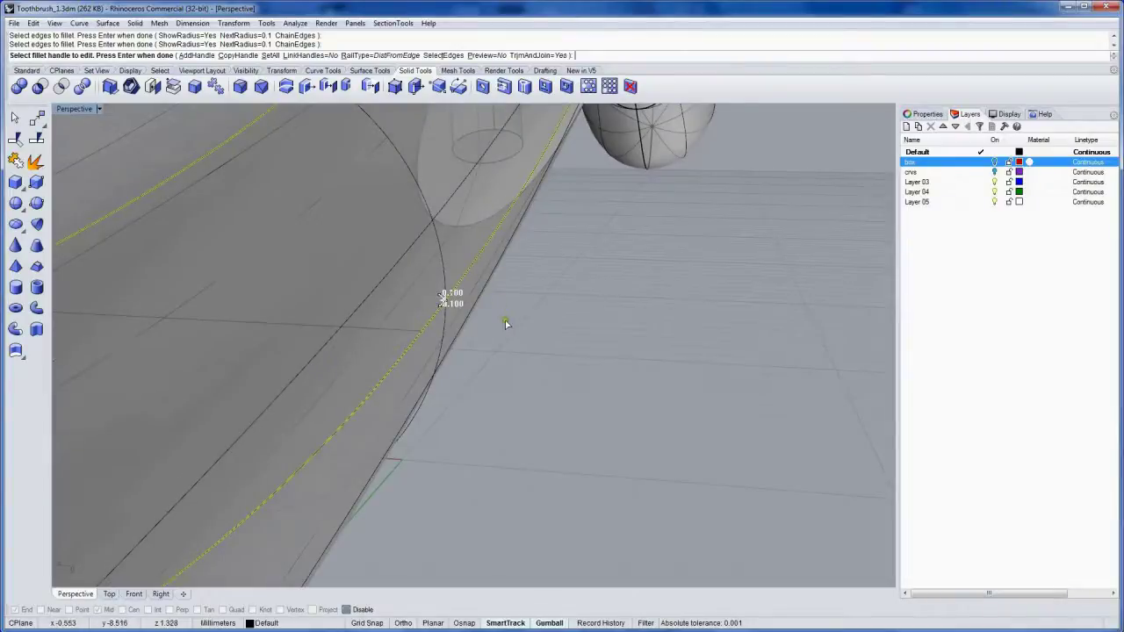
pyautogui.press('Return')
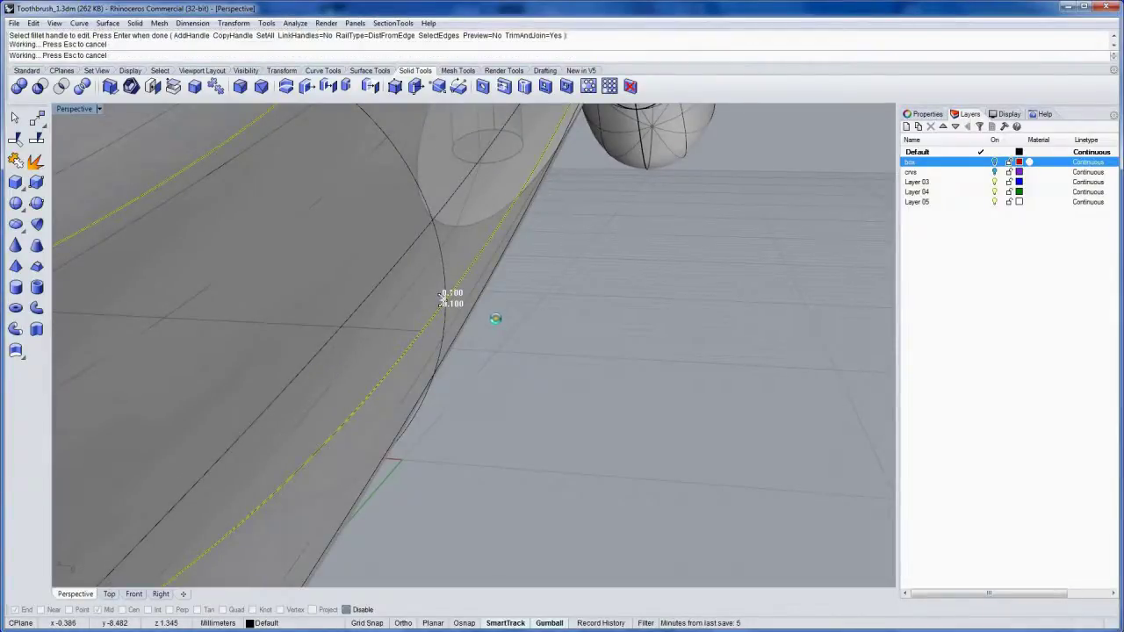
pyautogui.moveTo(489, 316)
pyautogui.mouseDown(button='right')
pyautogui.moveTo(509, 336)
pyautogui.moveTo(427, 381)
pyautogui.moveTo(529, 368)
pyautogui.moveTo(546, 318)
pyautogui.moveTo(476, 287)
pyautogui.moveTo(552, 371)
pyautogui.moveTo(552, 321)
pyautogui.moveTo(501, 324)
pyautogui.moveTo(472, 354)
pyautogui.moveTo(546, 350)
pyautogui.mouseUp(button='right')
# - Fillet the grip's underside edge and neck edge at radius 0.1
pyautogui.press('Return')
pyautogui.click(560, 344)
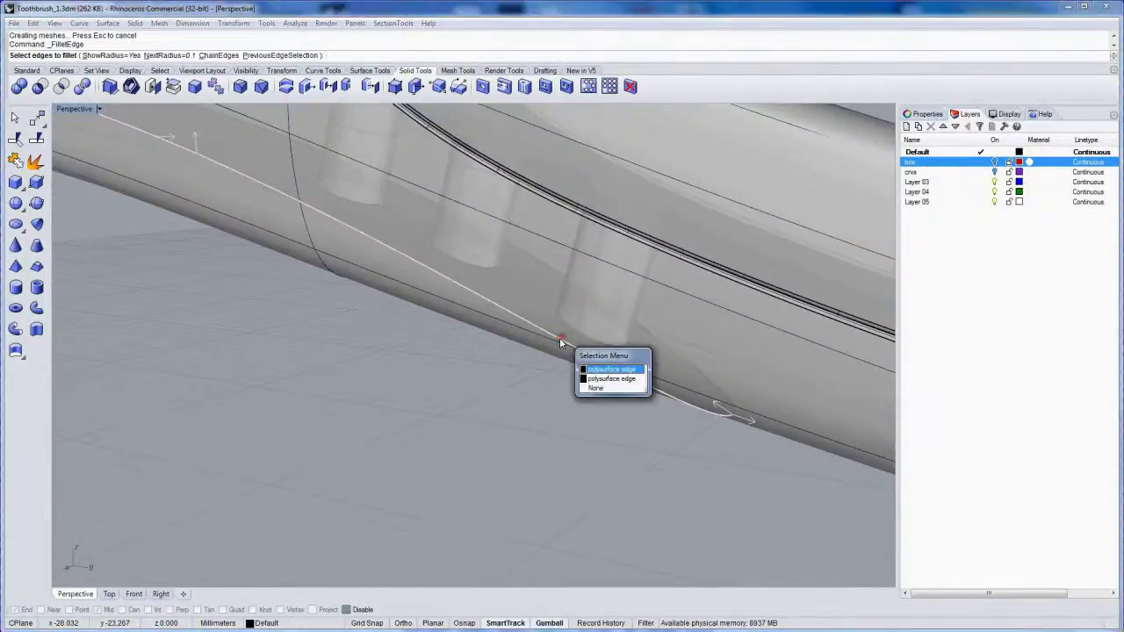
pyautogui.click(597, 370)
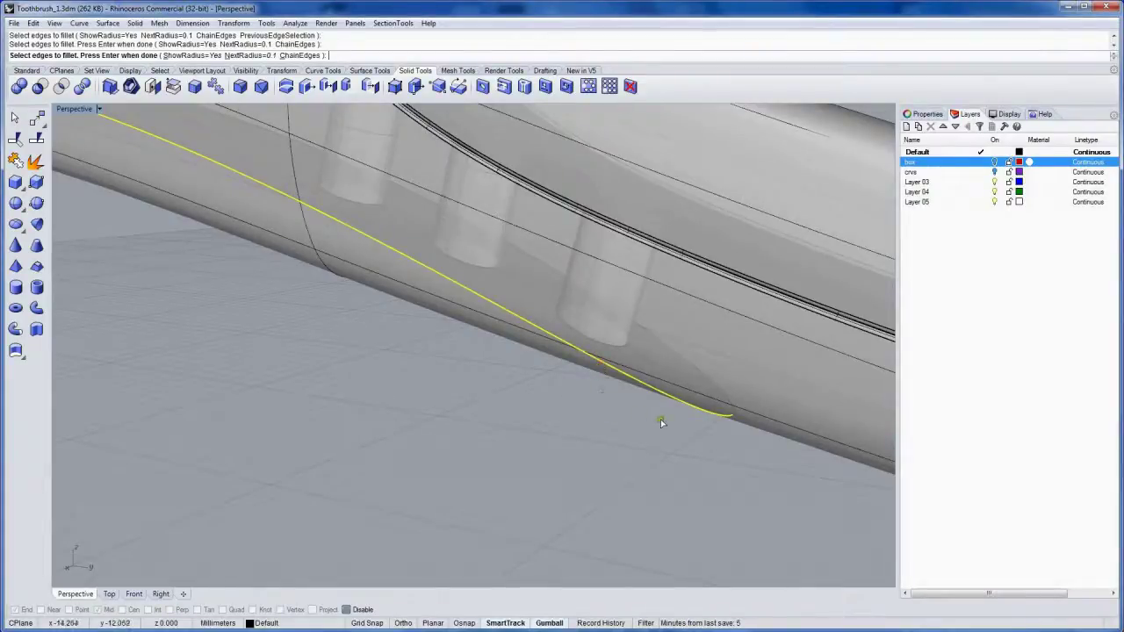
pyautogui.moveTo(660, 419); pyautogui.dragTo(508, 348, button='right')
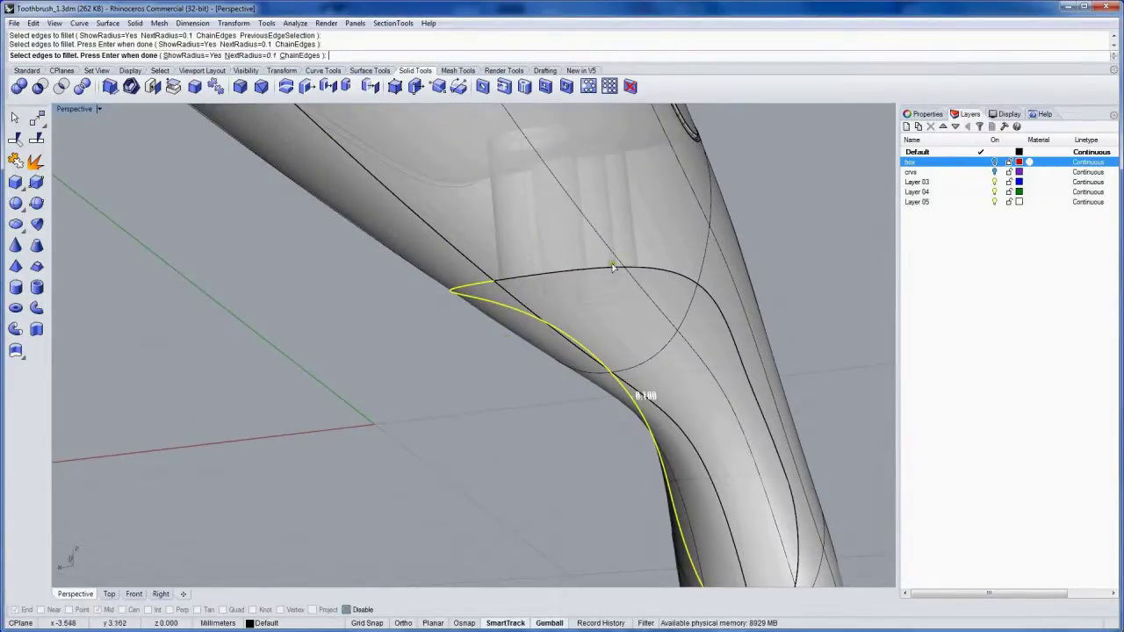
pyautogui.click(554, 274)
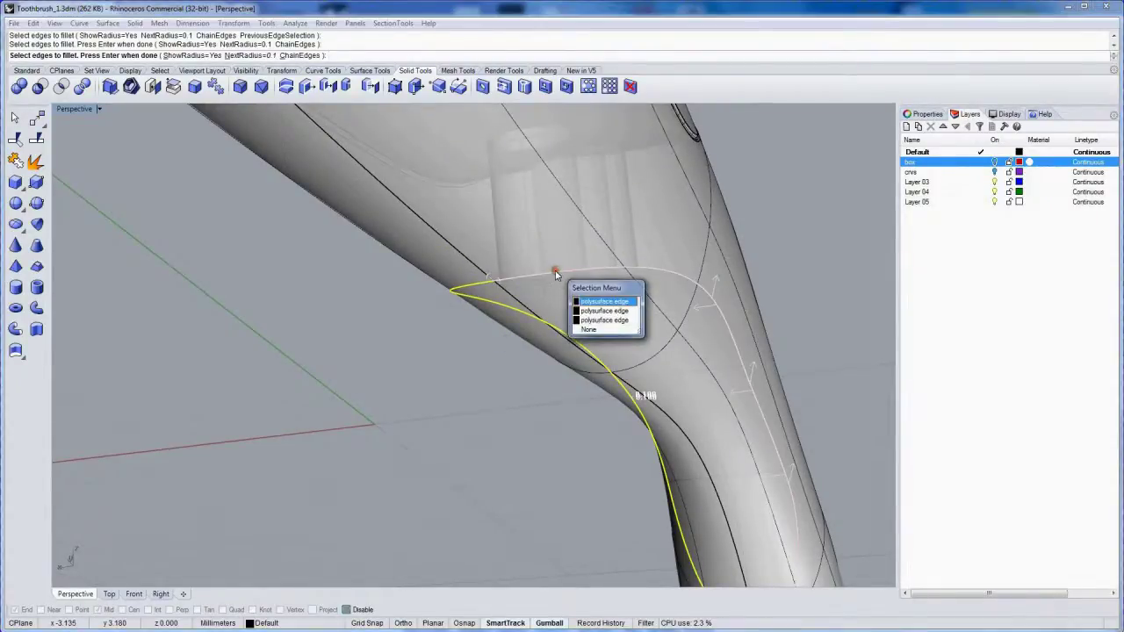
pyautogui.click(596, 302)
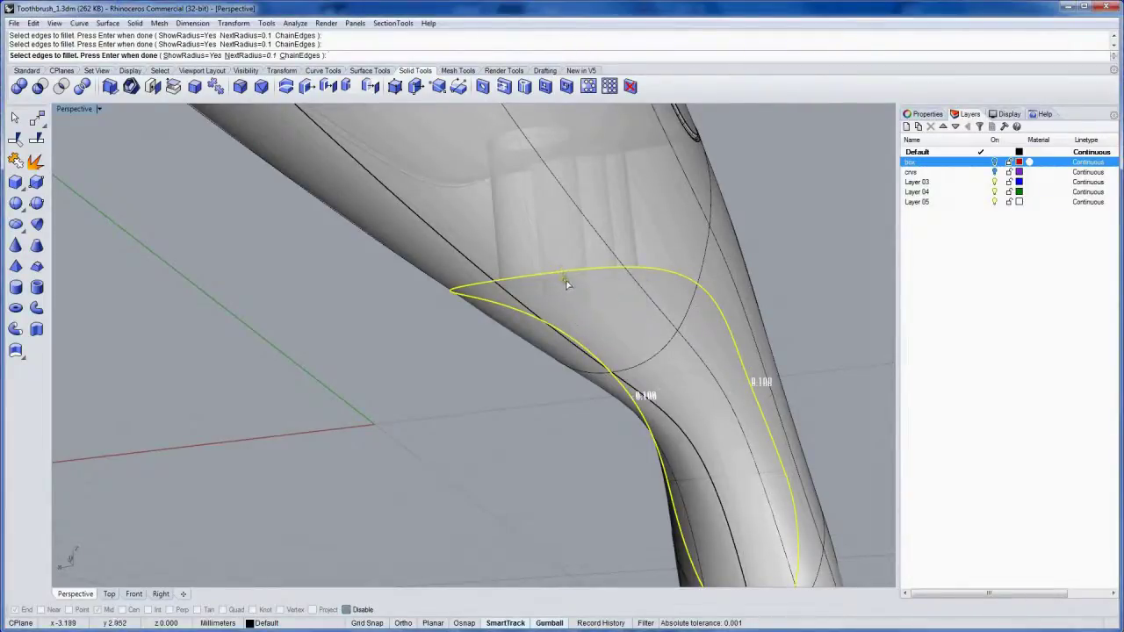
pyautogui.moveTo(586, 322); pyautogui.dragTo(602, 343, button='right')
pyautogui.press('Return')
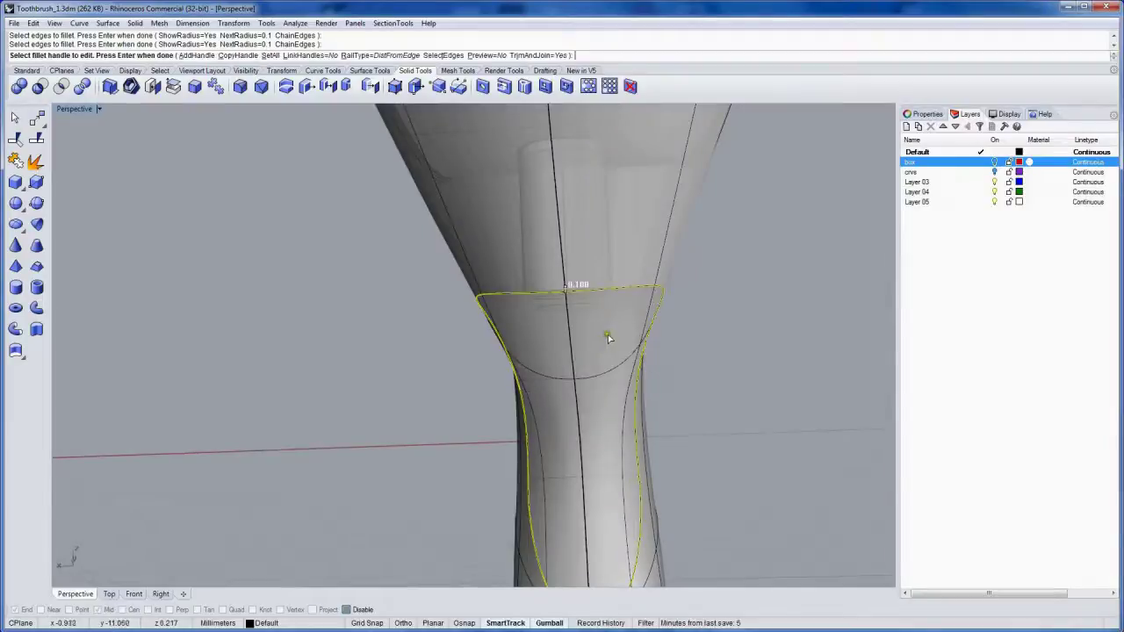
pyautogui.press('Return')
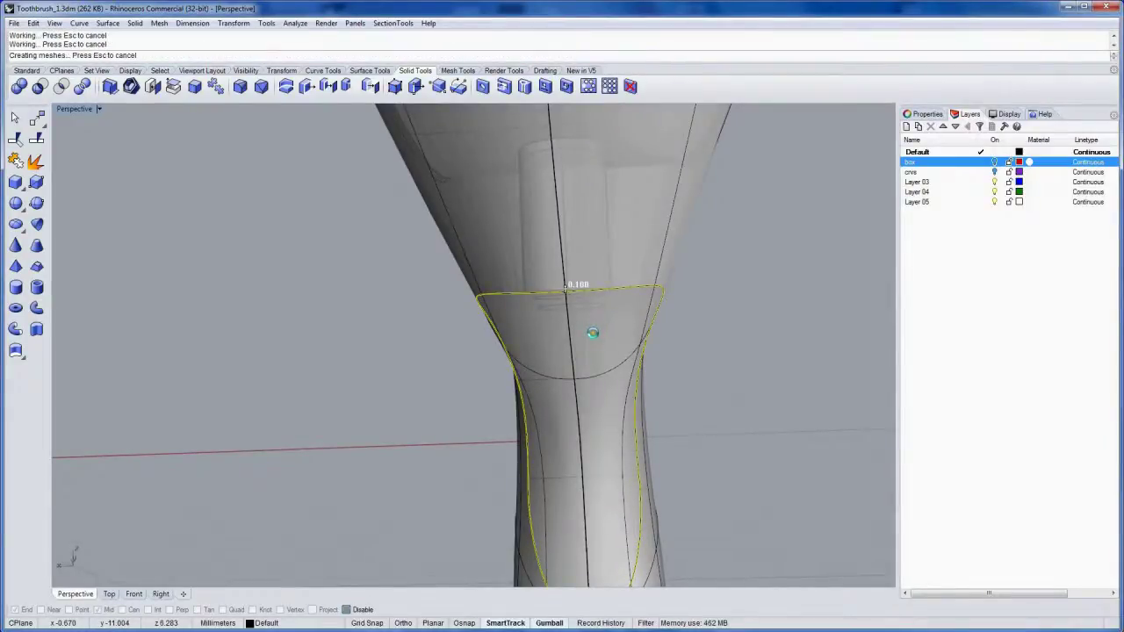
pyautogui.moveTo(592, 332); pyautogui.dragTo(427, 336, button='right')
# - Set the Perspective viewport to Rendered display mode
pyautogui.click(99, 109)
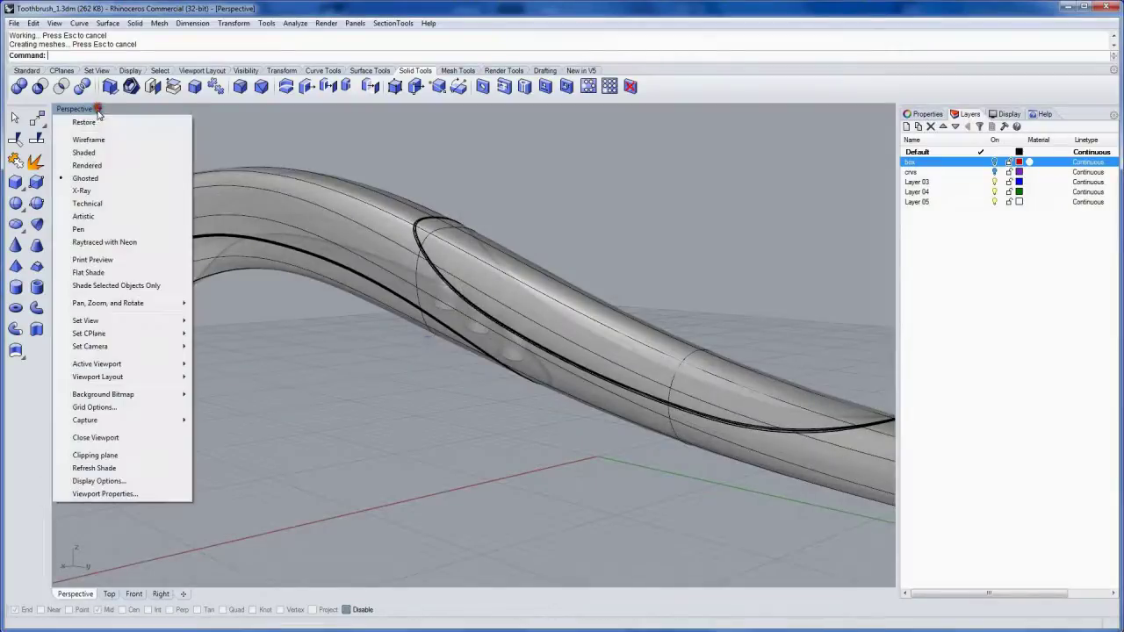
pyautogui.click(87, 165)
pyautogui.moveTo(348, 300); pyautogui.dragTo(421, 328, button='right')
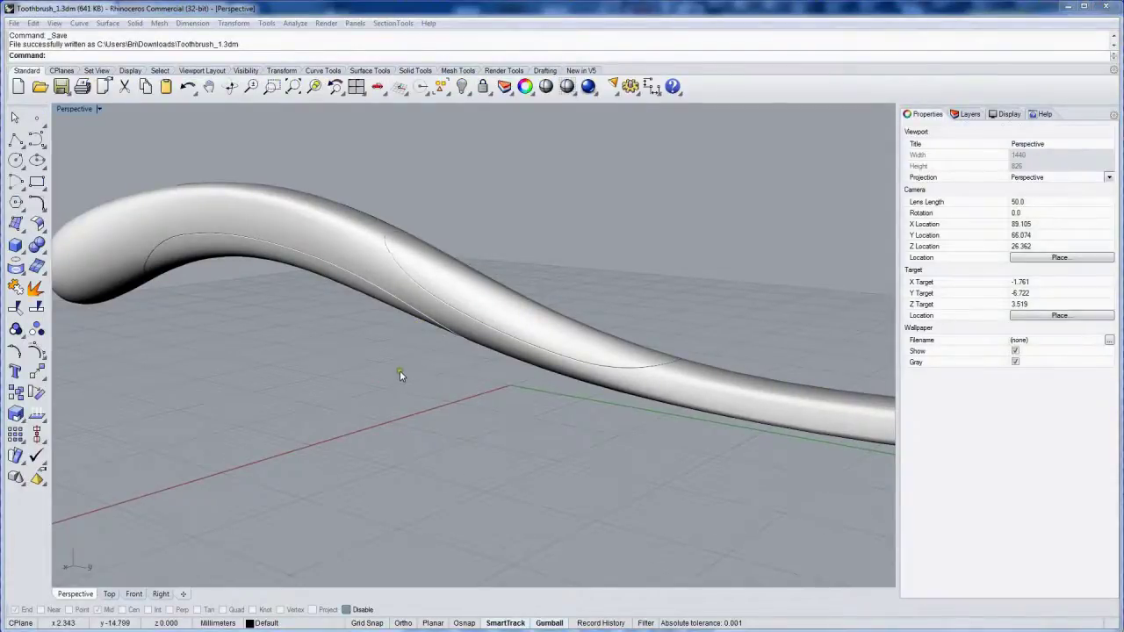
# - Apply displacement to the grip insert using a new 2D Checker Texture
pyautogui.click(489, 305)
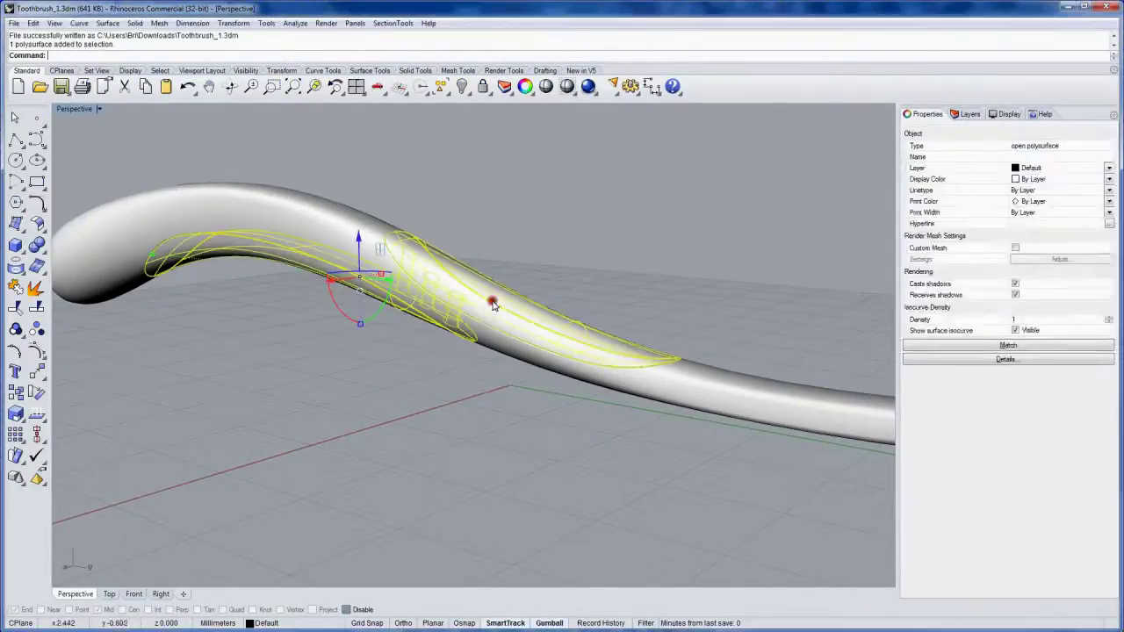
pyautogui.moveTo(421, 352); pyautogui.dragTo(433, 311, button='right')
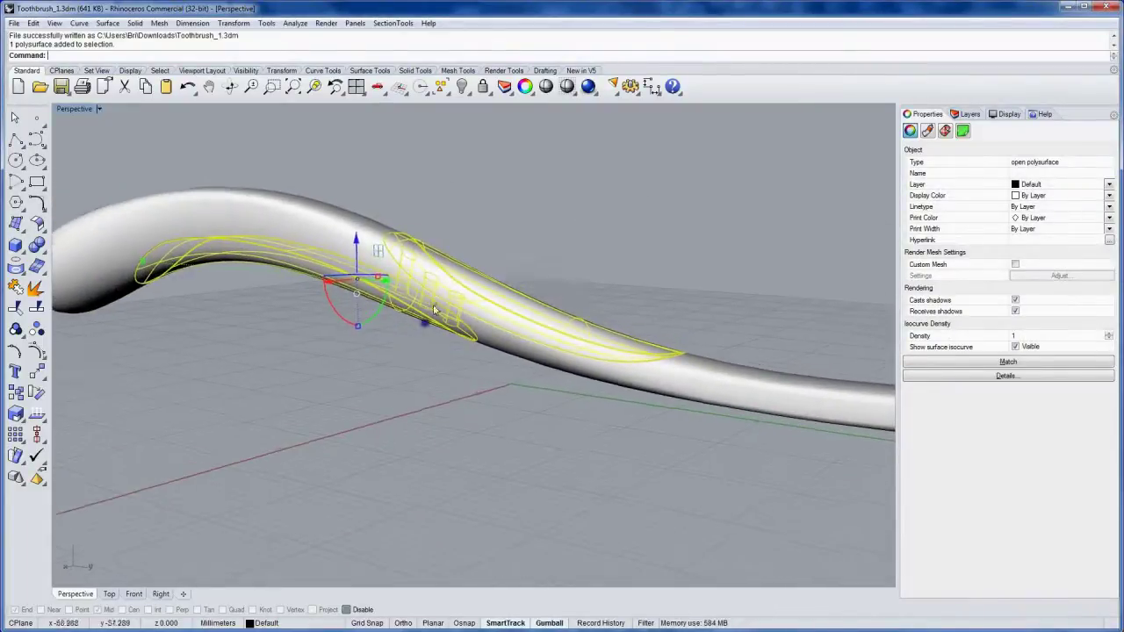
pyautogui.click(503, 71)
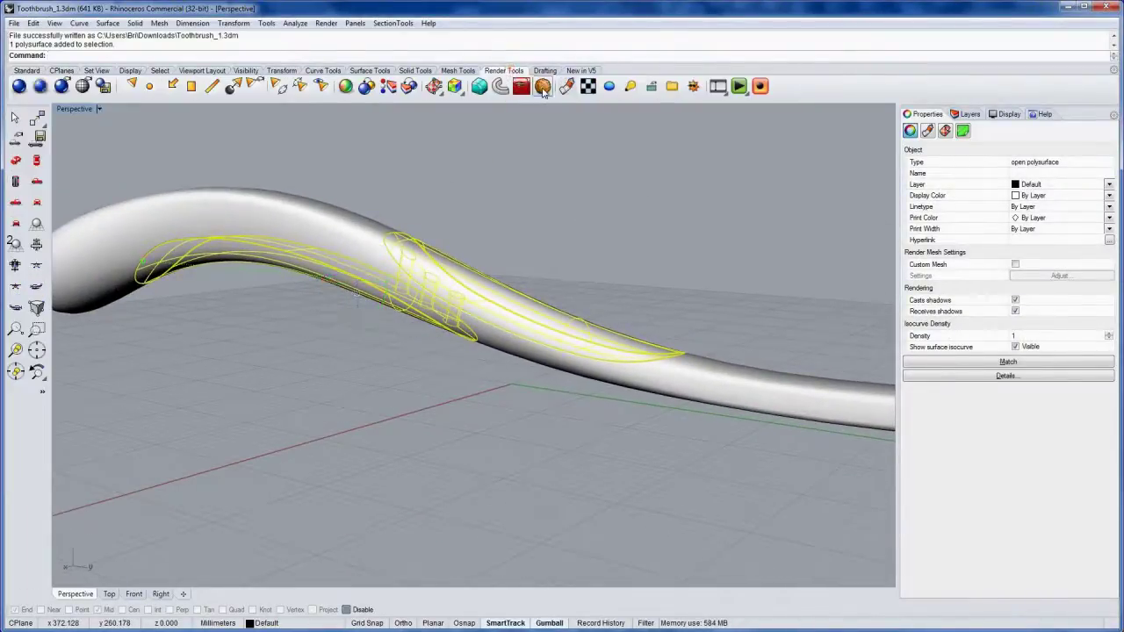
pyautogui.click(544, 87)
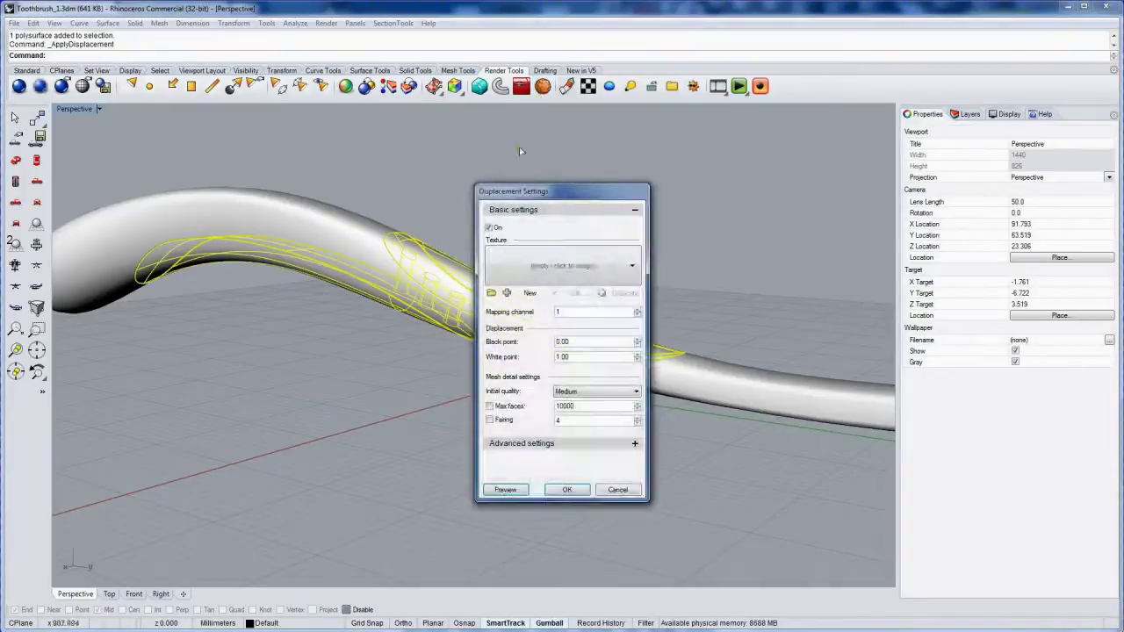
pyautogui.click(526, 297)
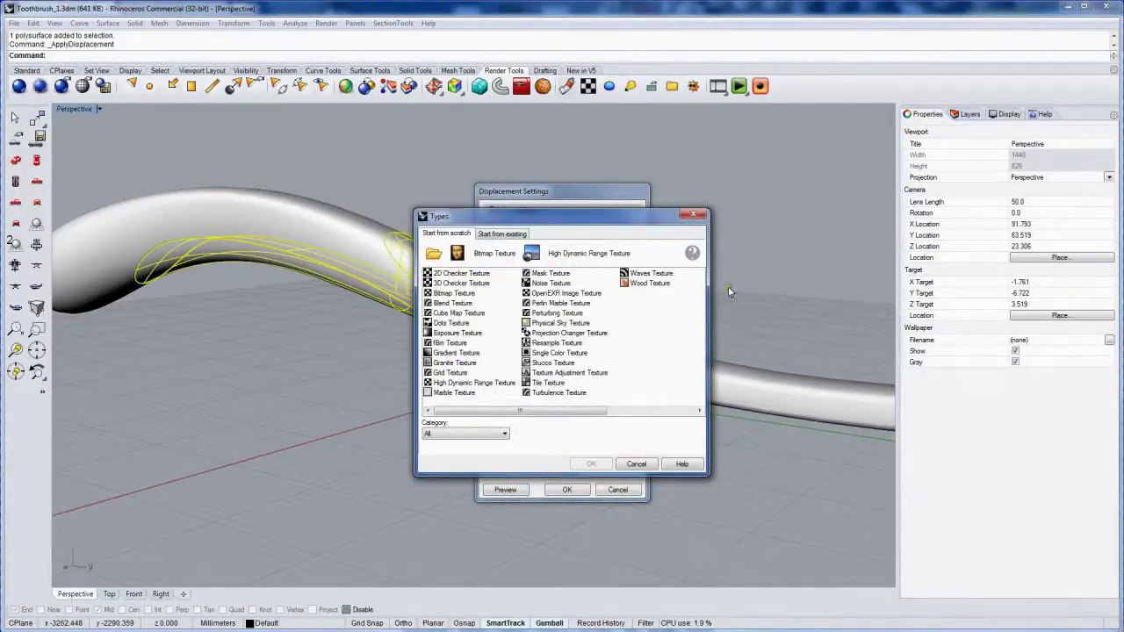
pyautogui.doubleClick(446, 277)
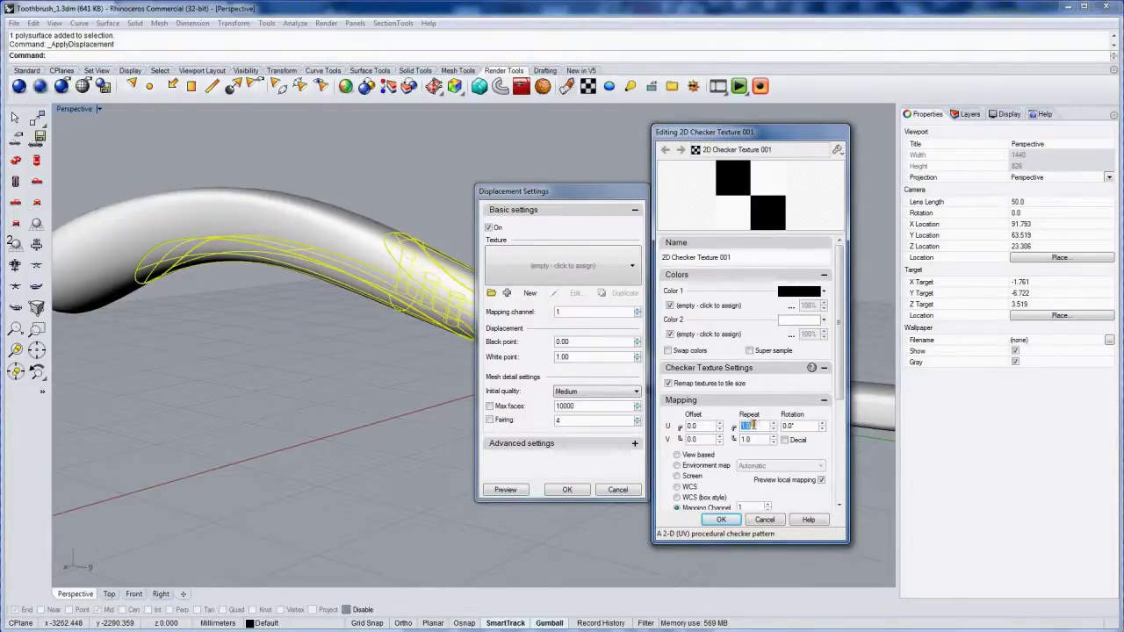
# - Set the checker's V repeat to 0.5 and U repeat to 1.0
pyautogui.press('Return')
pyautogui.doubleClick(747, 439)
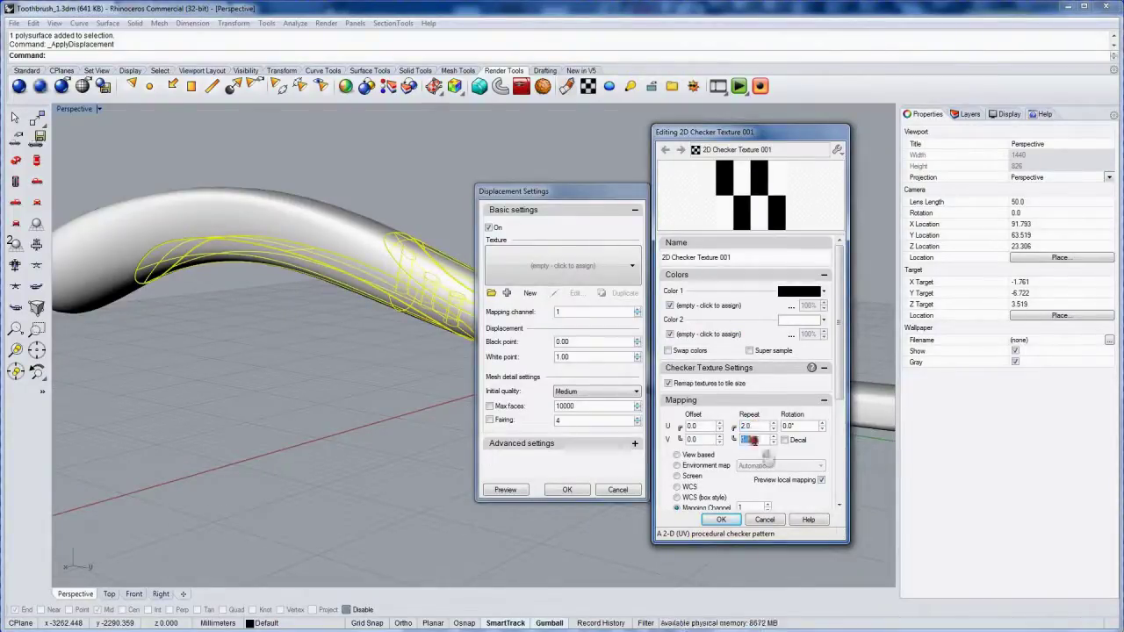
pyautogui.write('0')
pyautogui.press('Return')
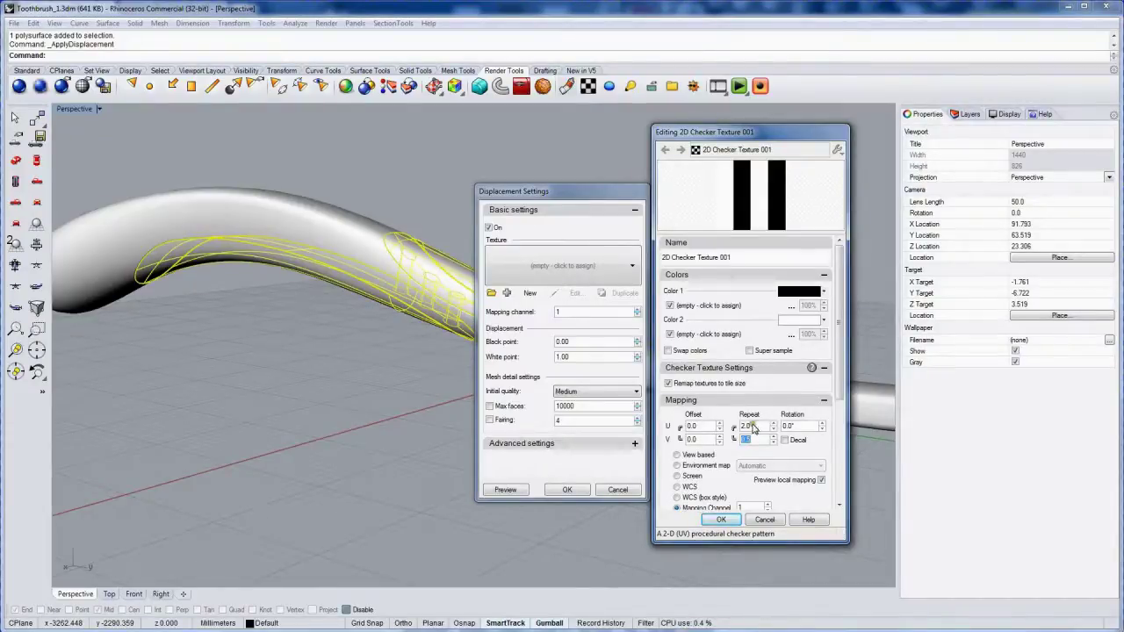
pyautogui.doubleClick(751, 426)
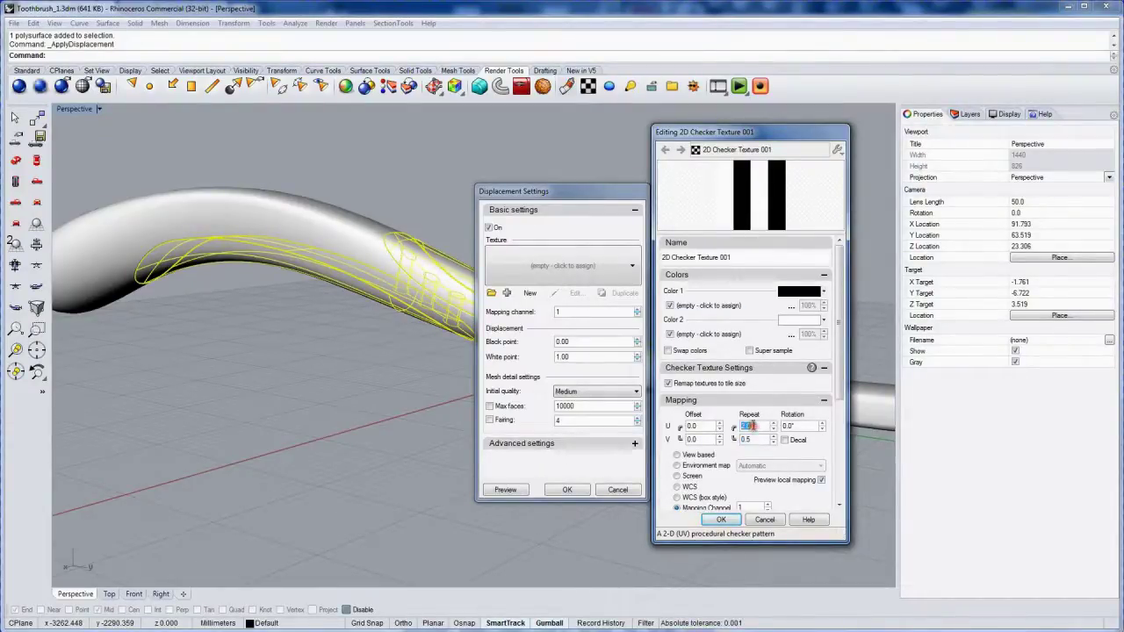
pyautogui.write('1')
pyautogui.press('Return')
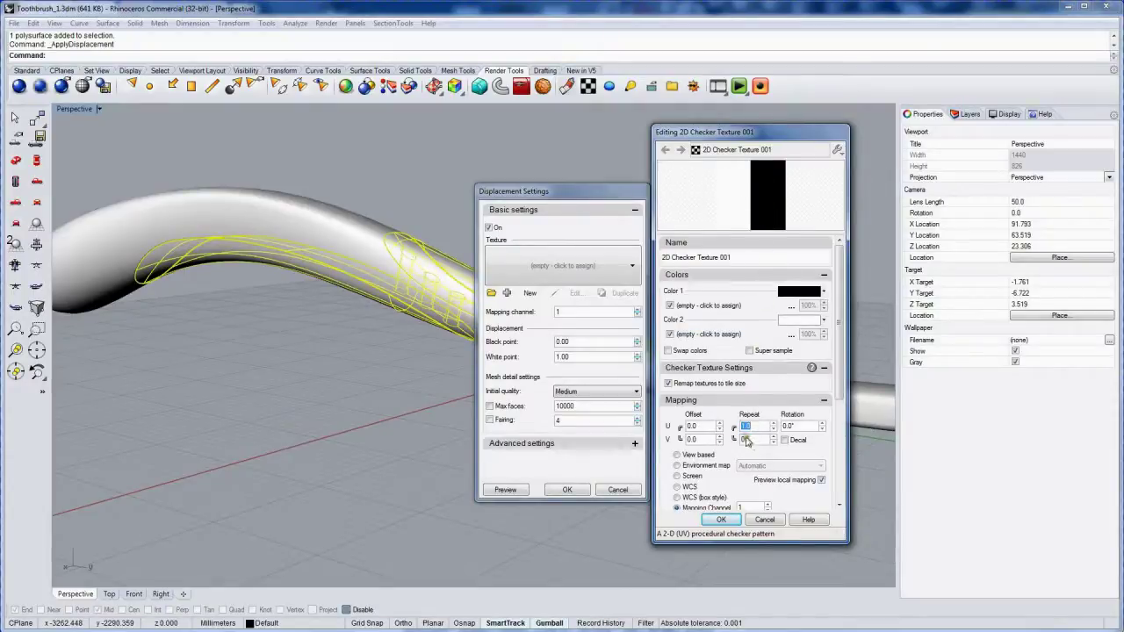
# - Use a Gradient Texture for the checker's Color 1, rotated 90° in W
pyautogui.click(709, 306)
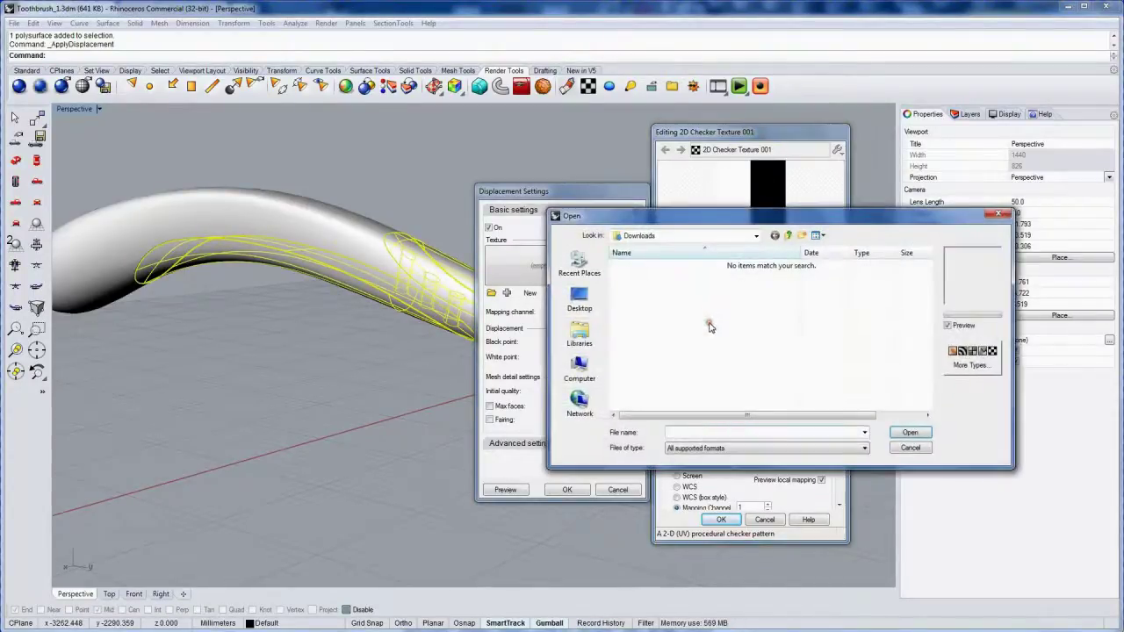
pyautogui.click(967, 365)
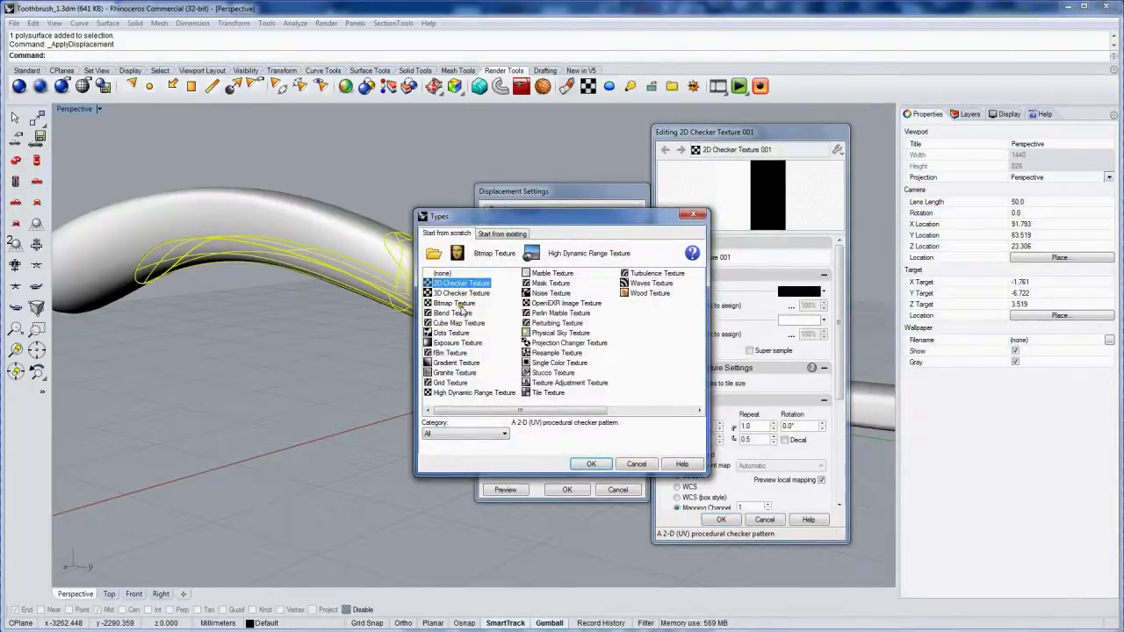
pyautogui.doubleClick(453, 363)
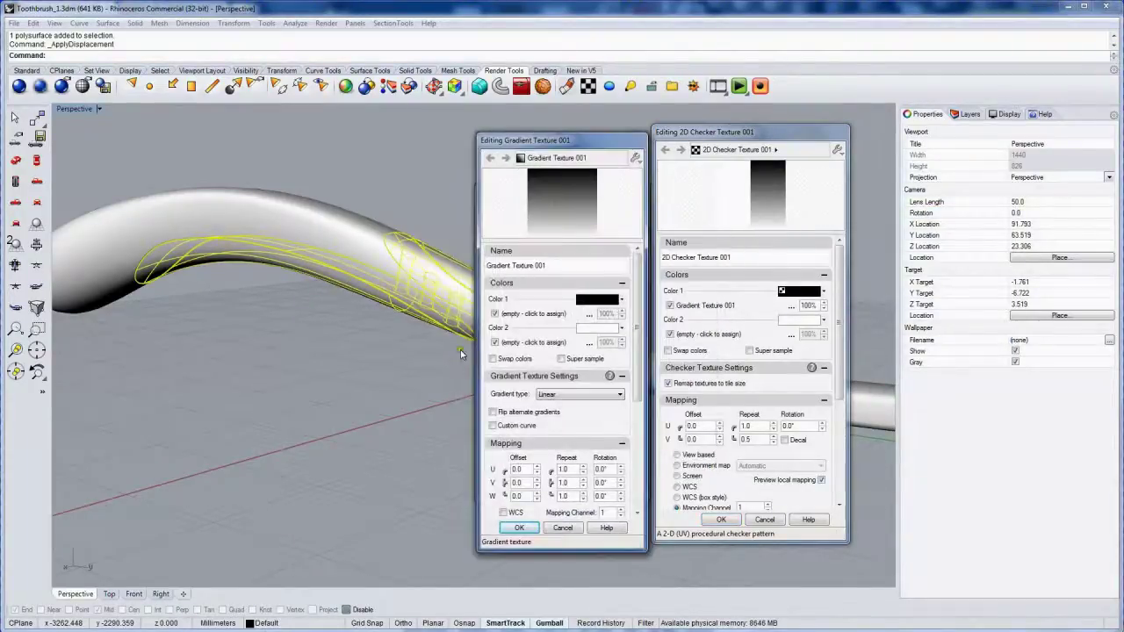
pyautogui.click(600, 496)
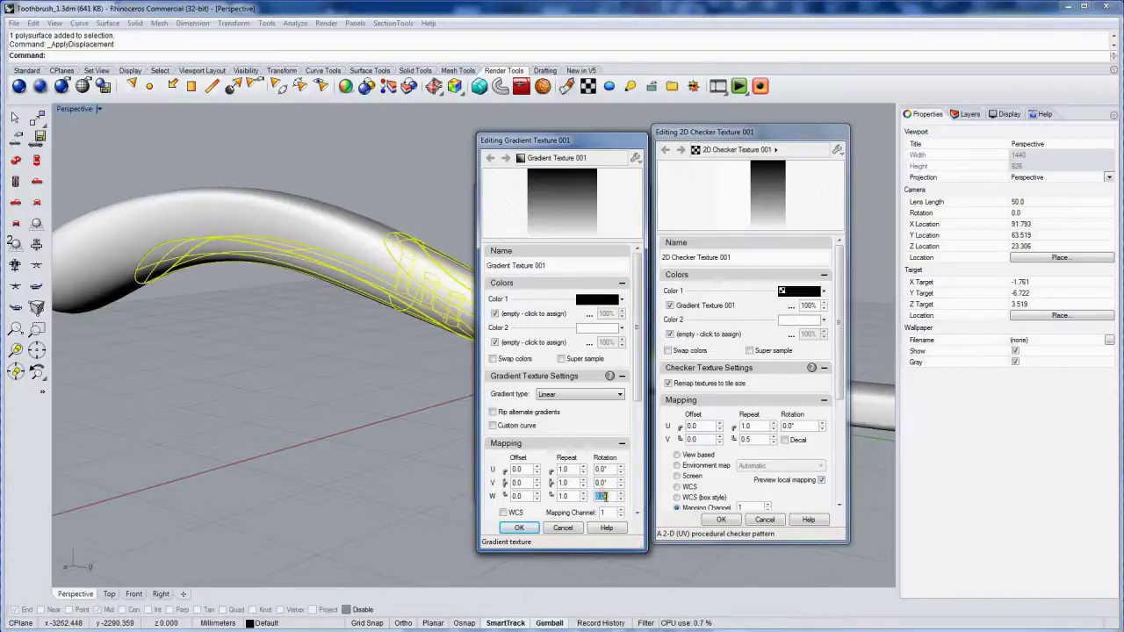
pyautogui.press('Return')
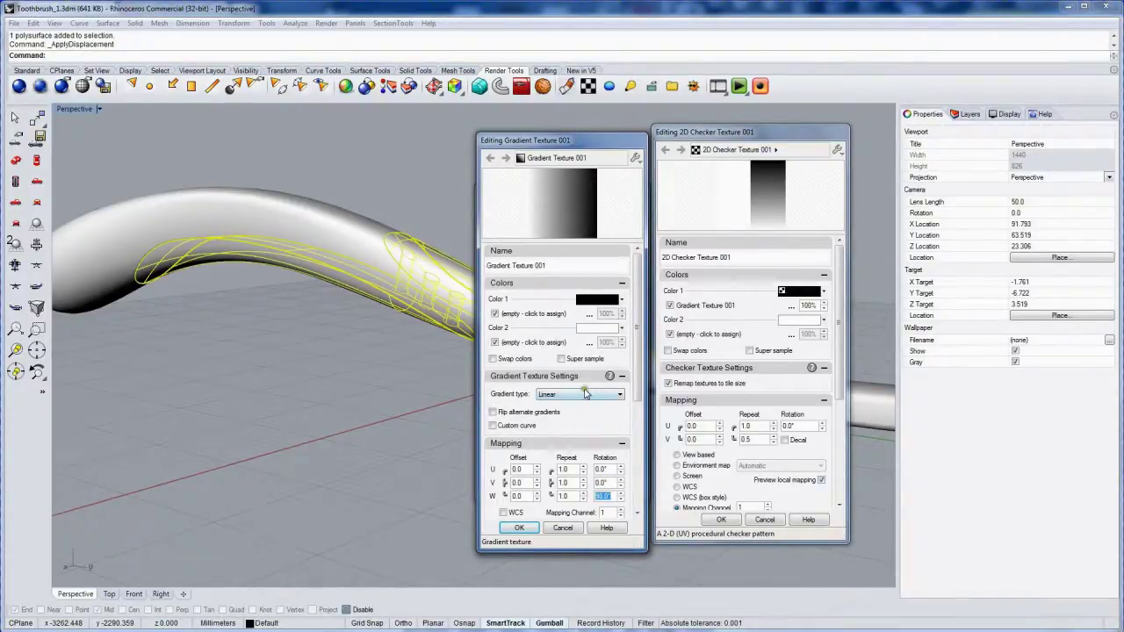
# - Give the gradient V repeat 2, Flip alternate gradients and Swap colors, then confirm
pyautogui.click(564, 469)
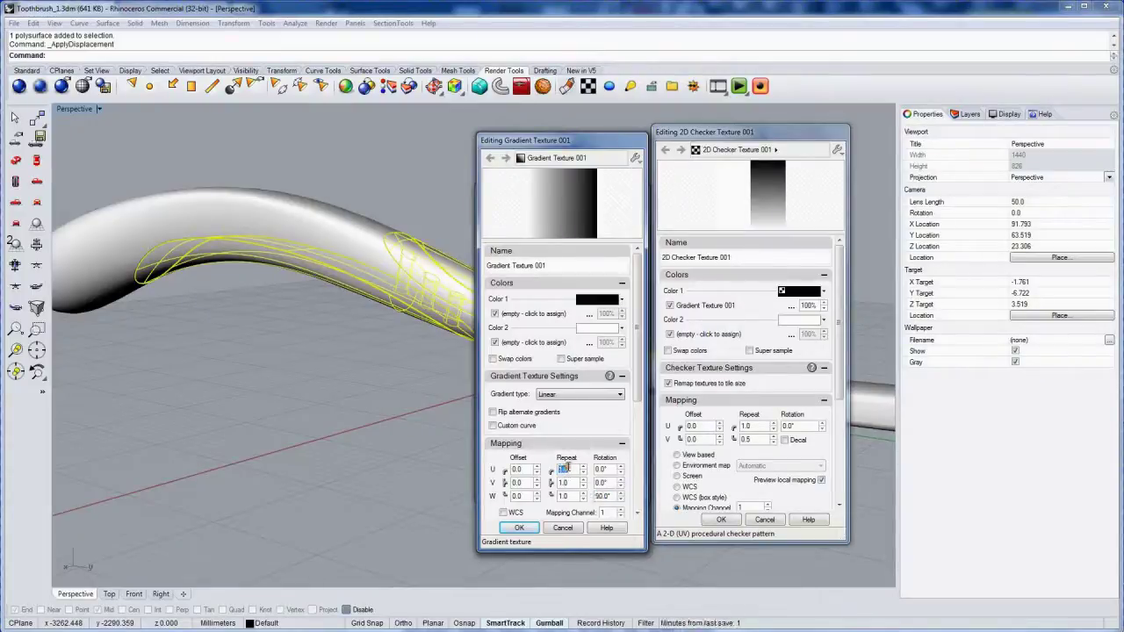
pyautogui.write('1')
pyautogui.click(564, 483)
pyautogui.press('Return')
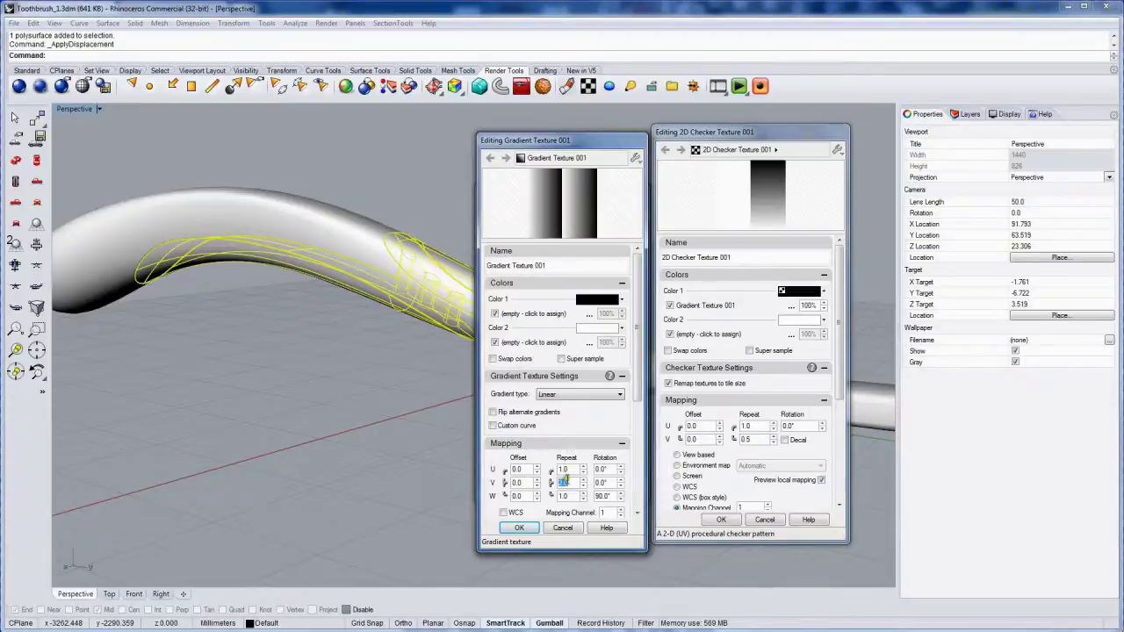
pyautogui.click(493, 412)
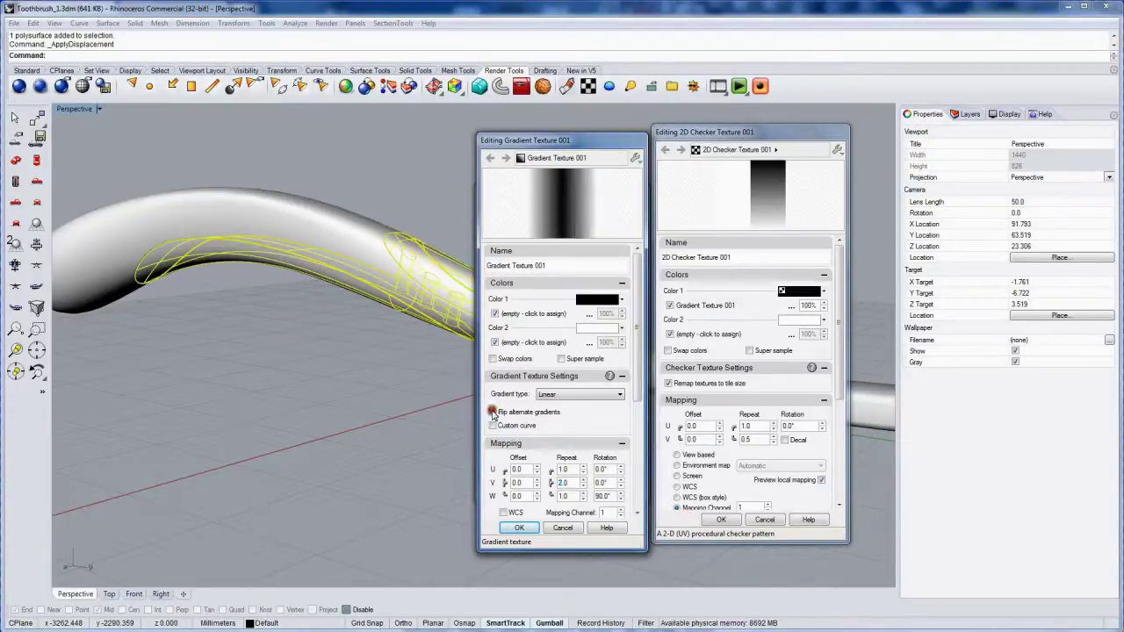
pyautogui.click(493, 358)
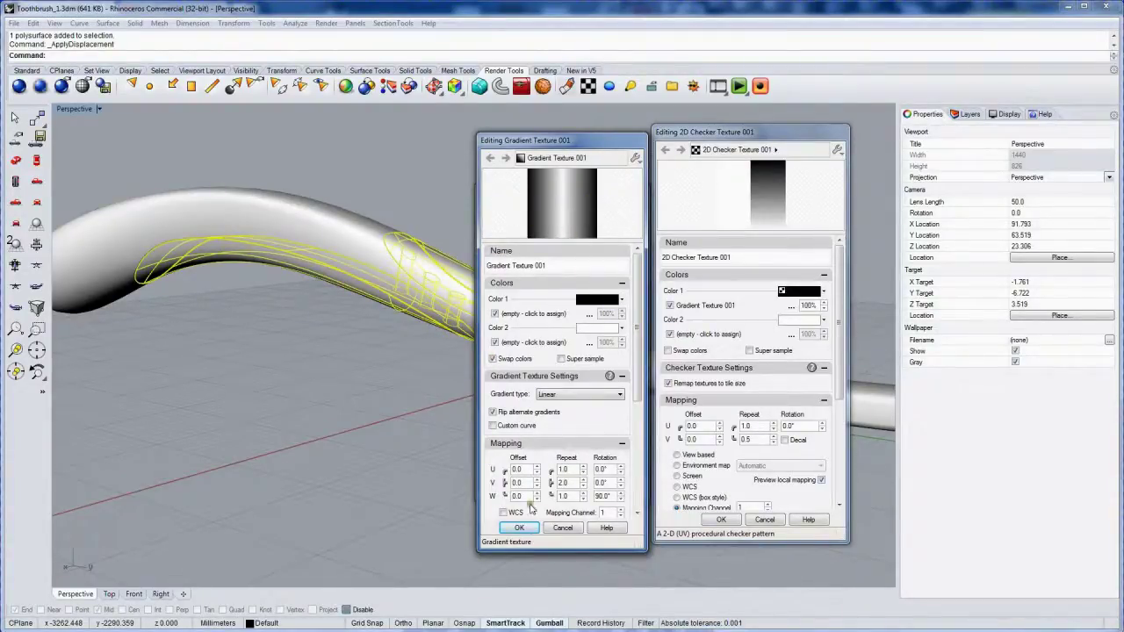
pyautogui.click(519, 527)
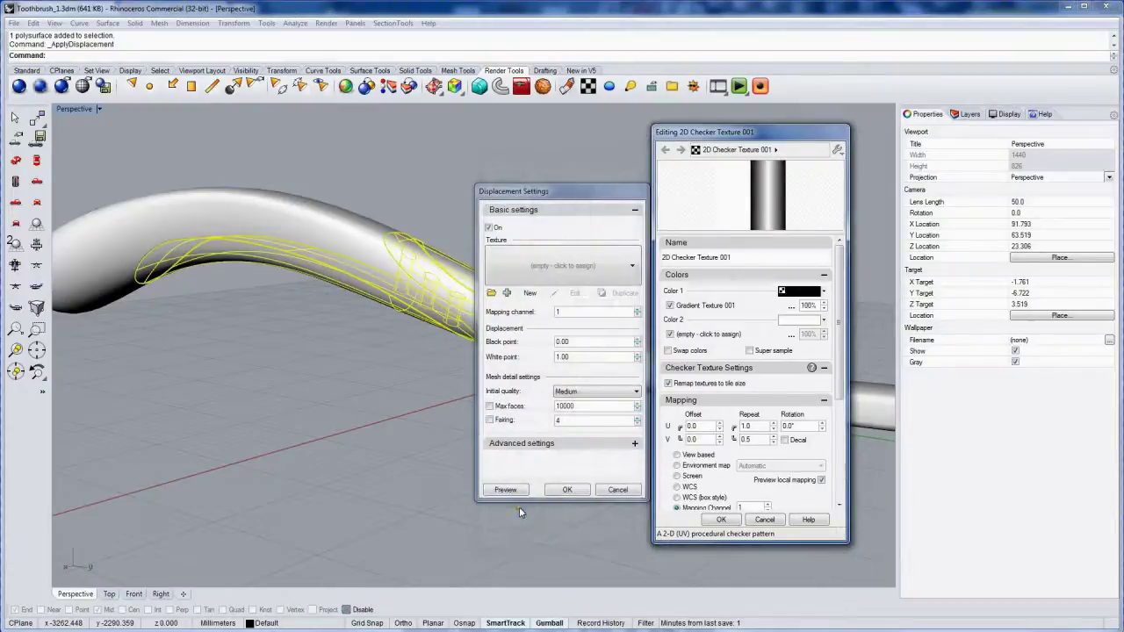
# - Set the checker's Color 2 to black
pyautogui.click(795, 323)
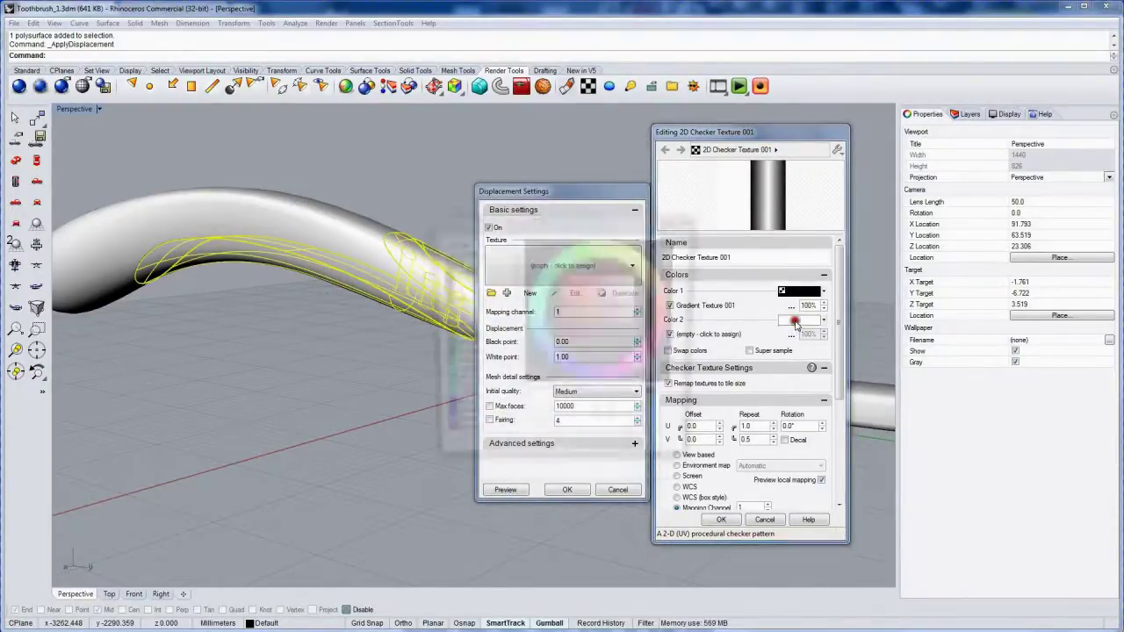
pyautogui.moveTo(685, 241); pyautogui.dragTo(684, 393)
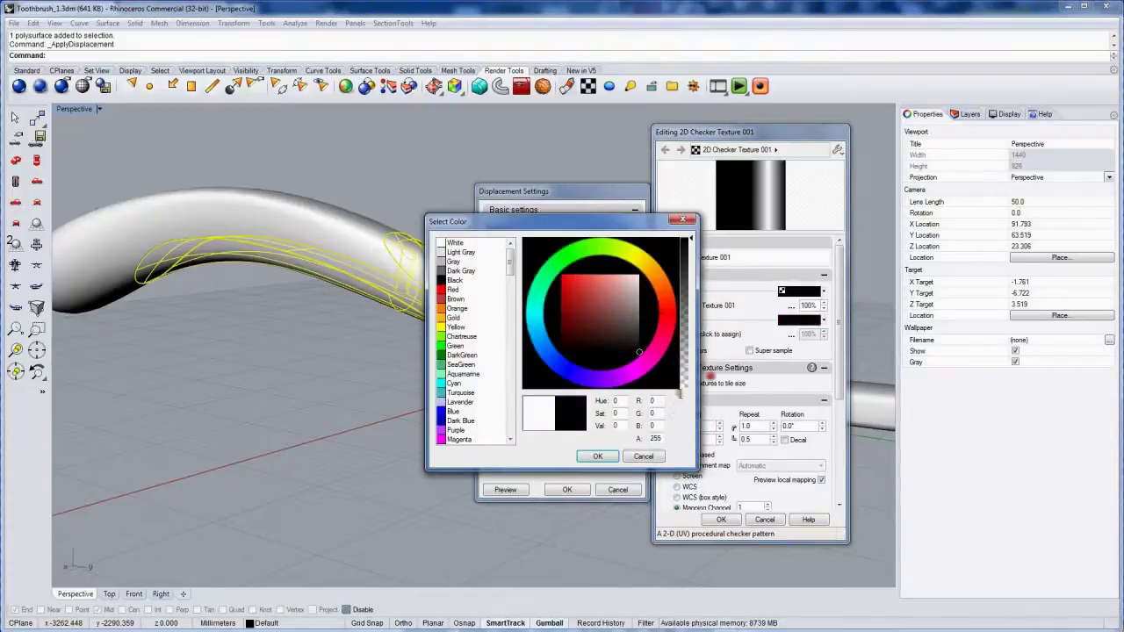
pyautogui.click(598, 457)
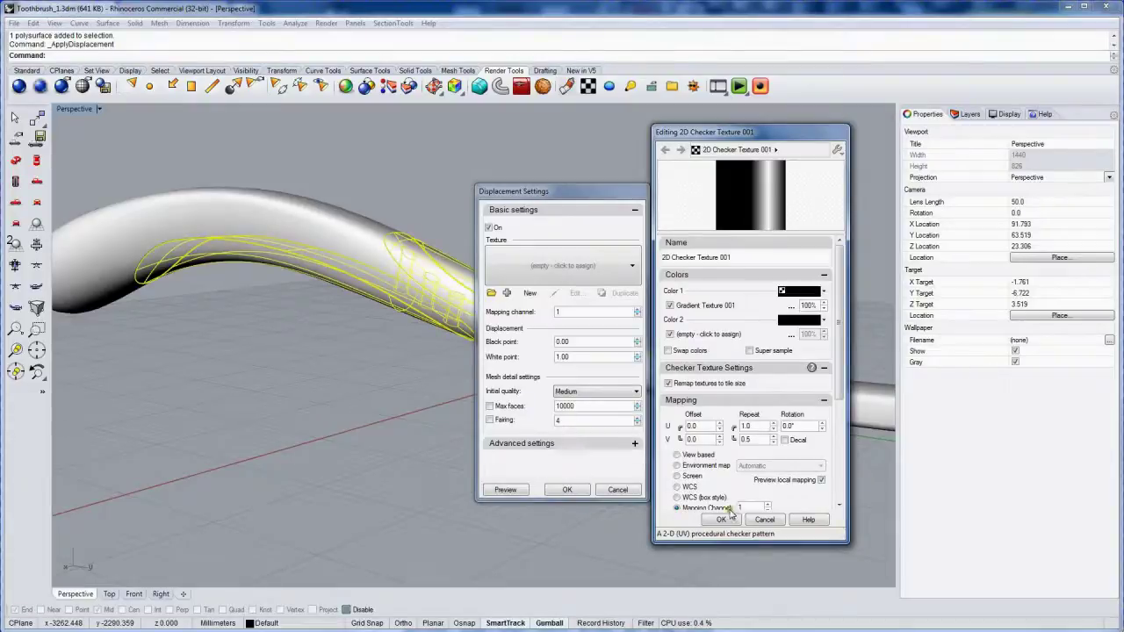
# - Confirm the checker as the grip's displacement and show its Displacement properties
pyautogui.click(725, 522)
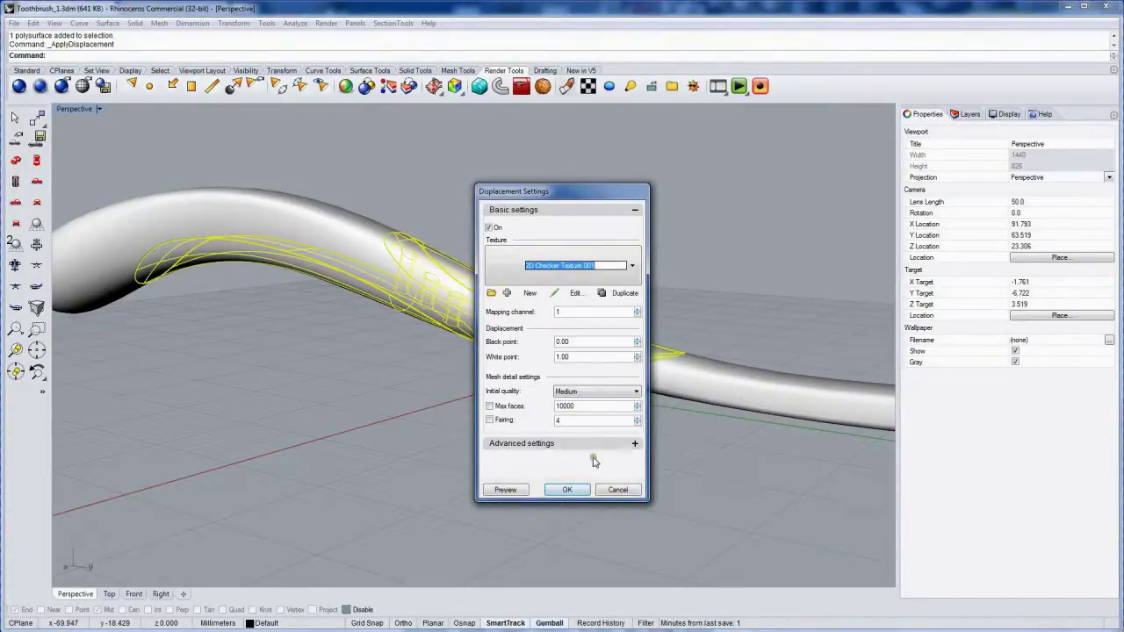
pyautogui.click(564, 493)
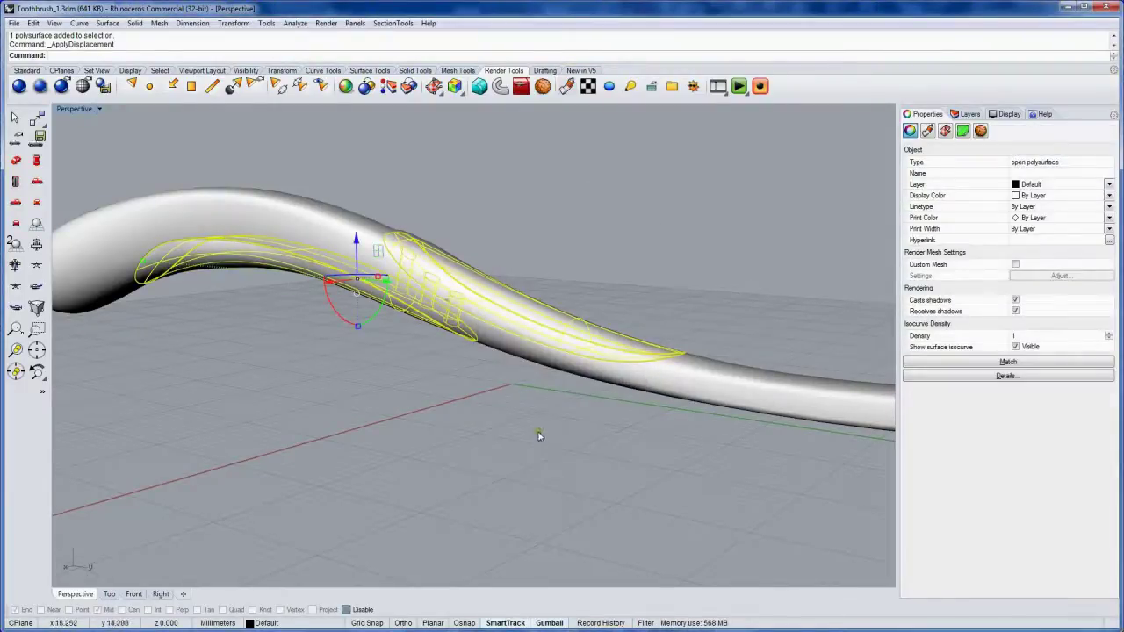
pyautogui.click(539, 437)
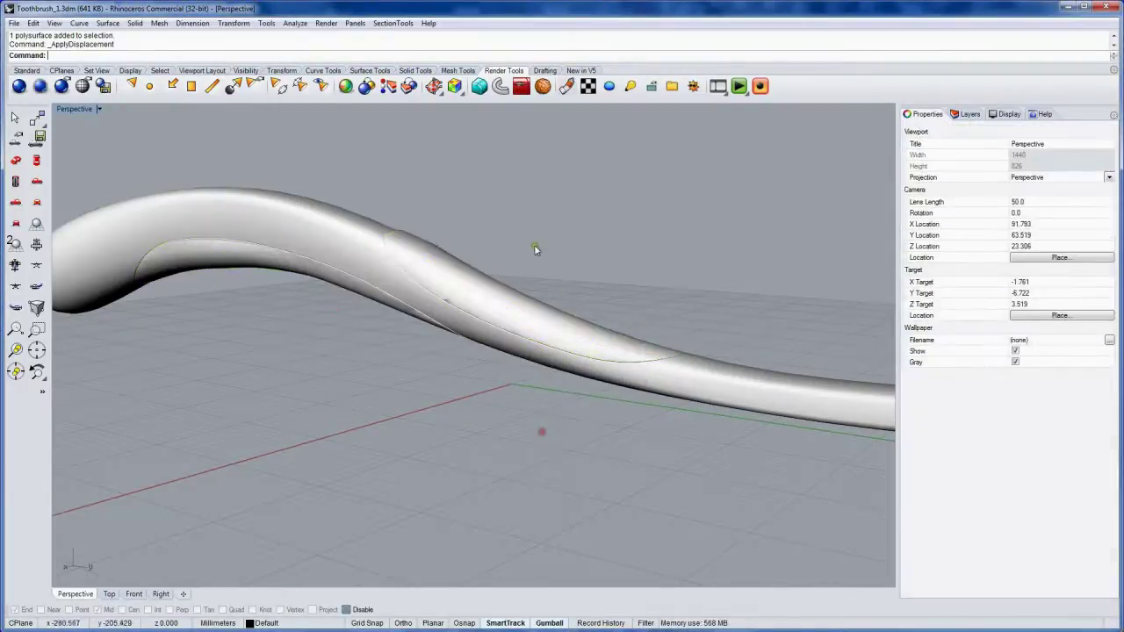
pyautogui.click(497, 301)
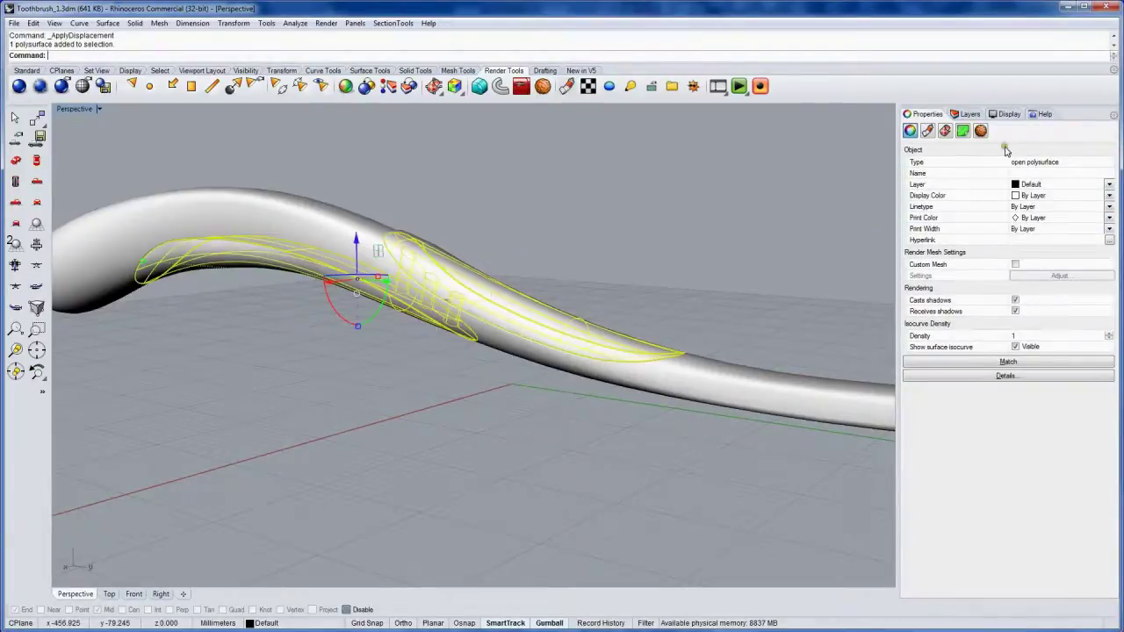
pyautogui.click(980, 130)
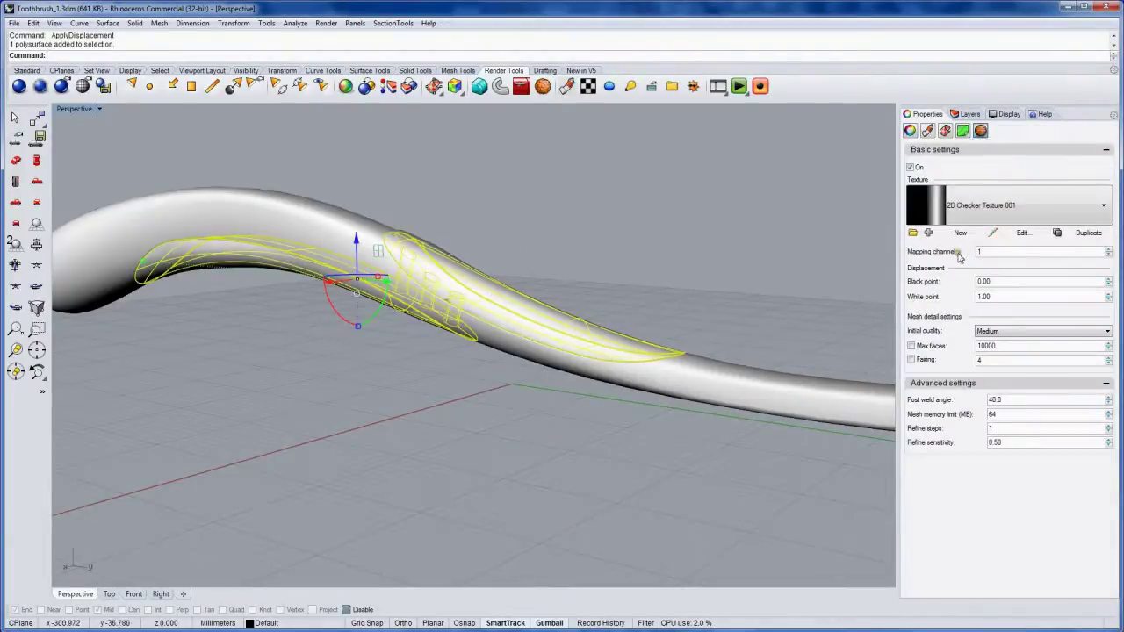
# - Choose High in the displacement's Initial quality dropdown
pyautogui.click(1062, 332)
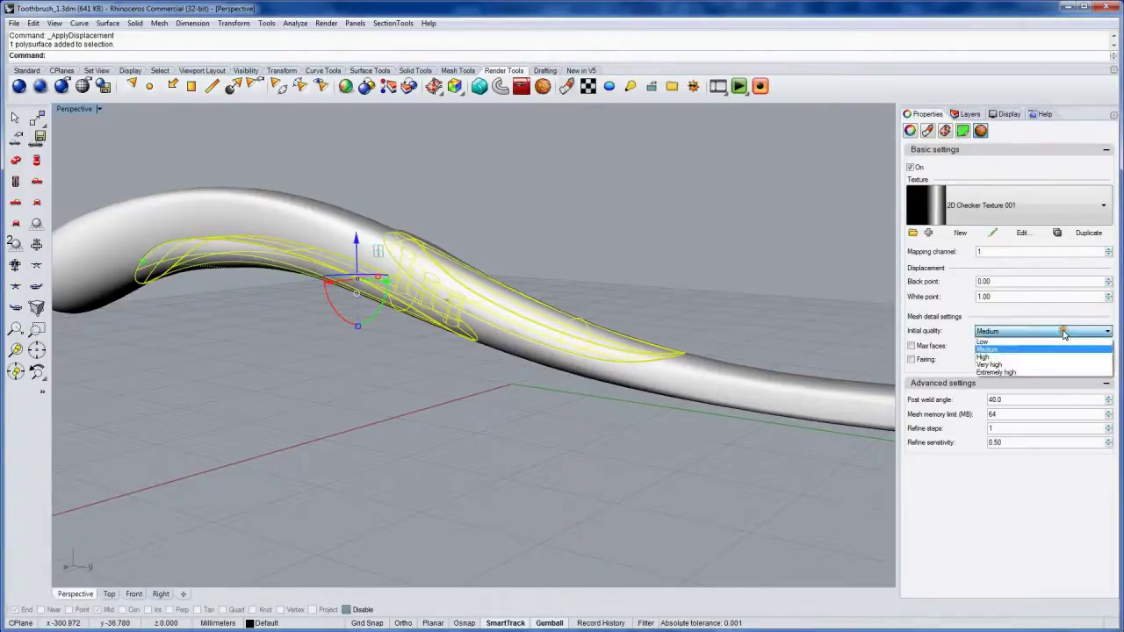
pyautogui.click(1044, 358)
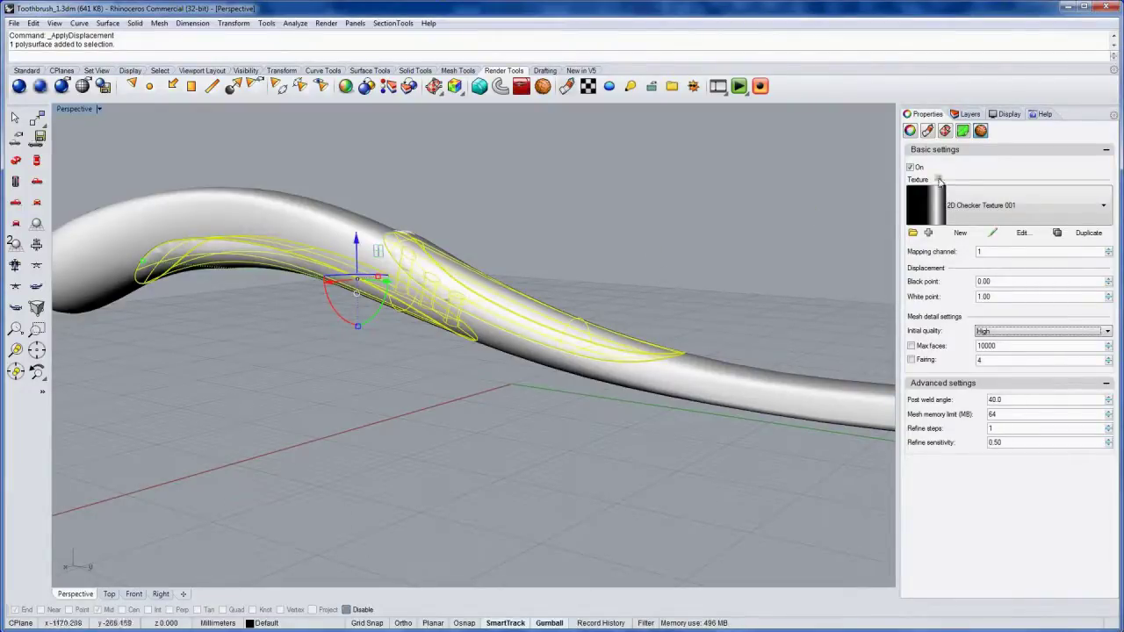
# - Apply a BoundingBox planar mapping in World UV to the handle, sized 7.788 × 88.721 × 12.002
pyautogui.click(945, 132)
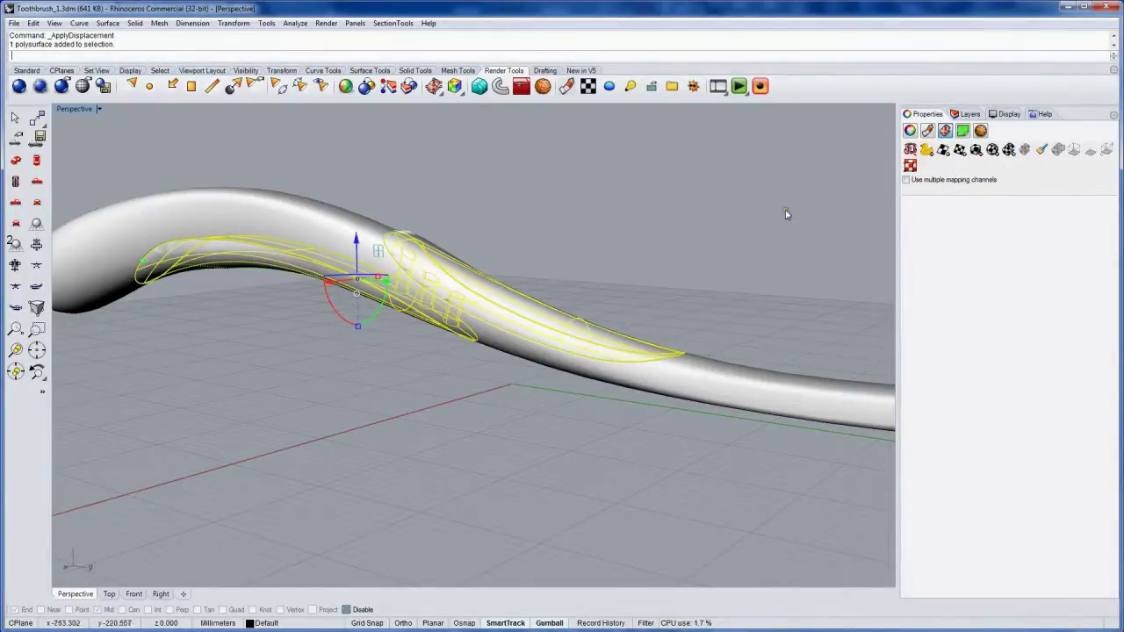
pyautogui.click(959, 150)
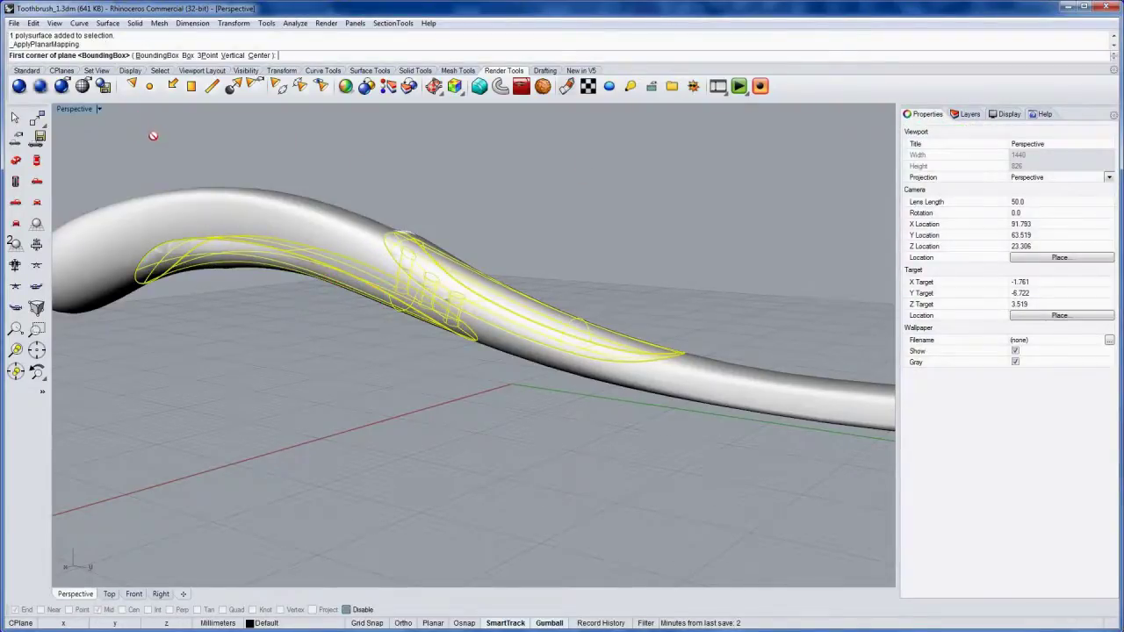
pyautogui.click(158, 55)
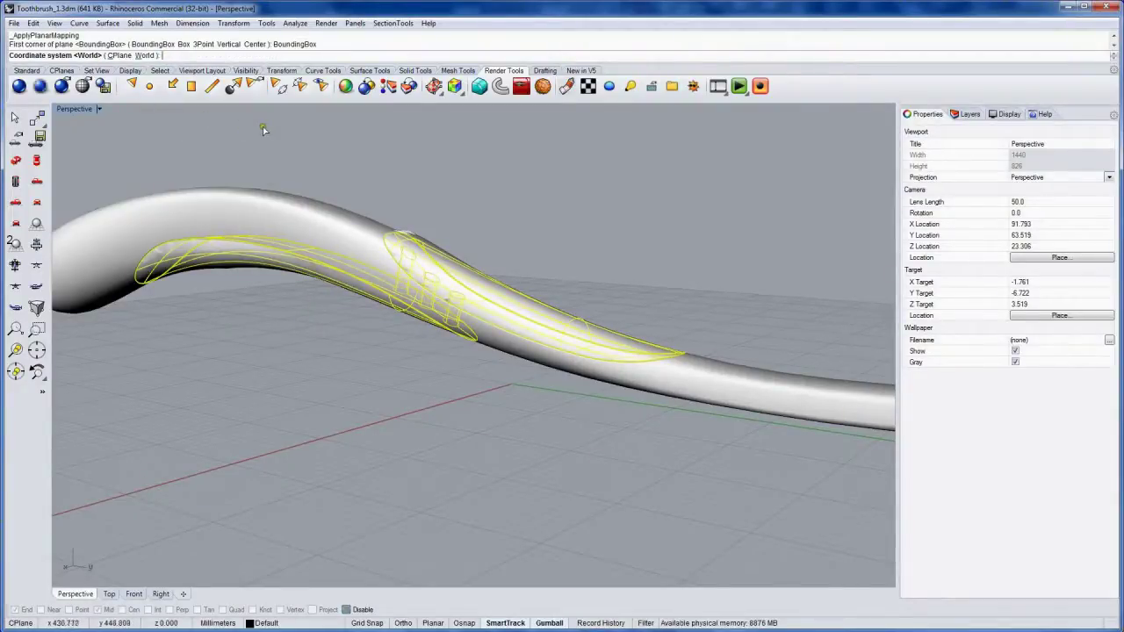
pyautogui.press('Return')
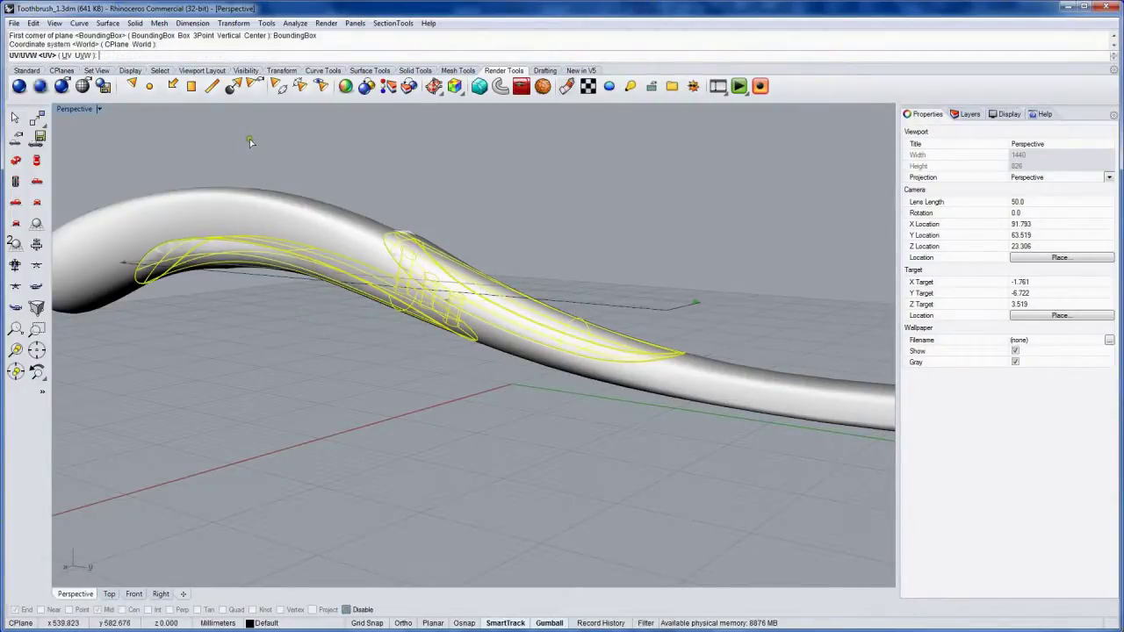
pyautogui.moveTo(316, 334); pyautogui.dragTo(299, 354, button='right')
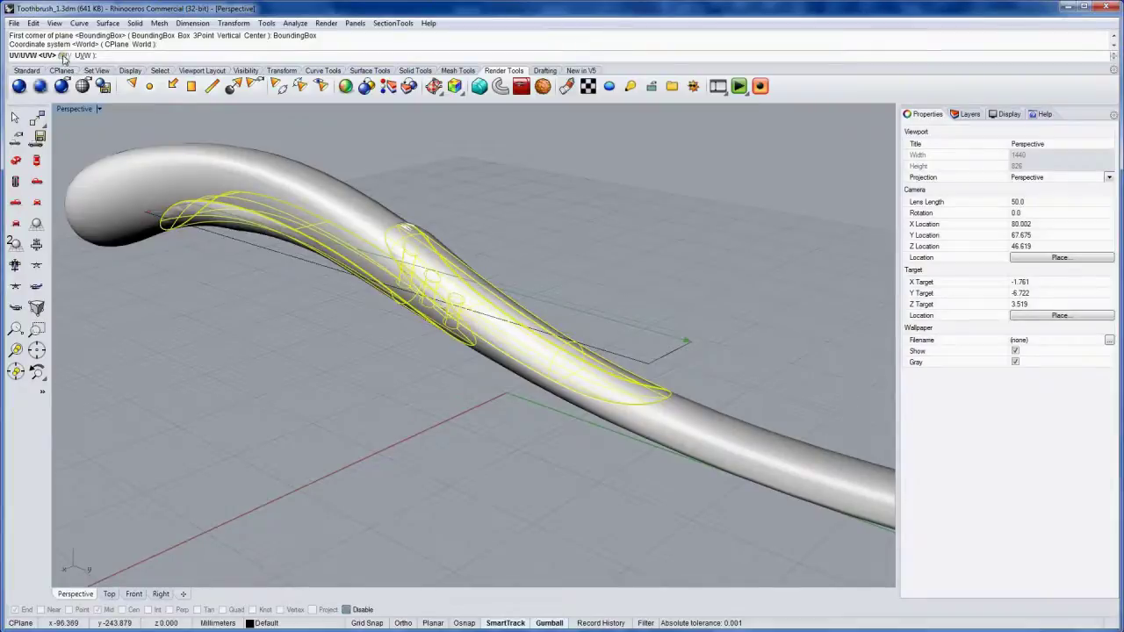
pyautogui.press('Return')
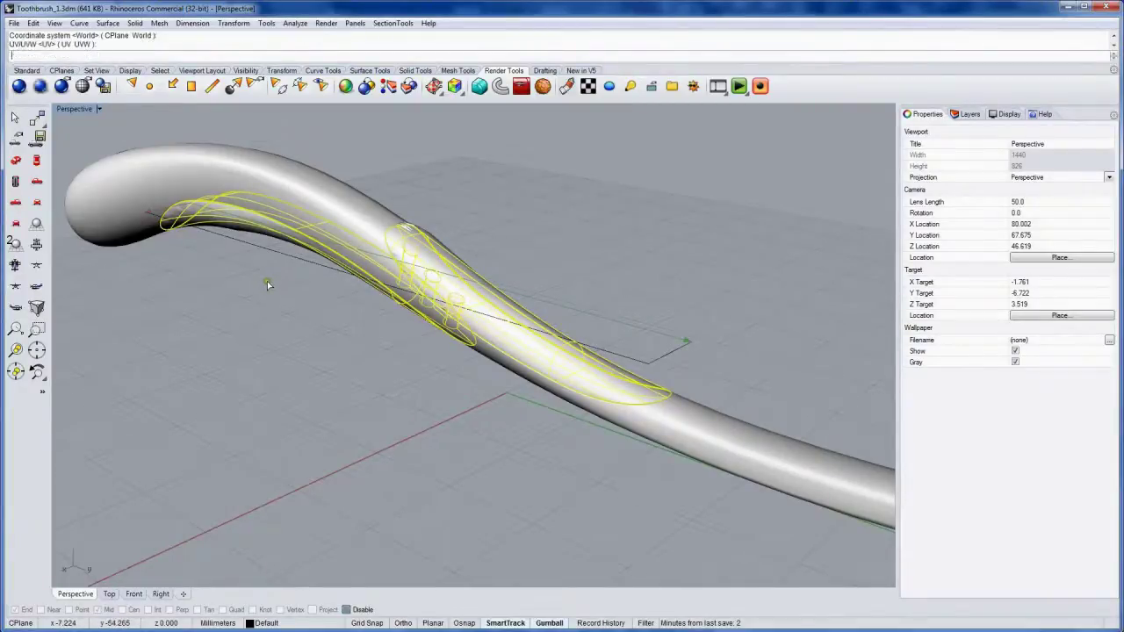
pyautogui.moveTo(298, 323); pyautogui.dragTo(226, 347, button='right')
pyautogui.moveTo(479, 462); pyautogui.dragTo(479, 398, button='right')
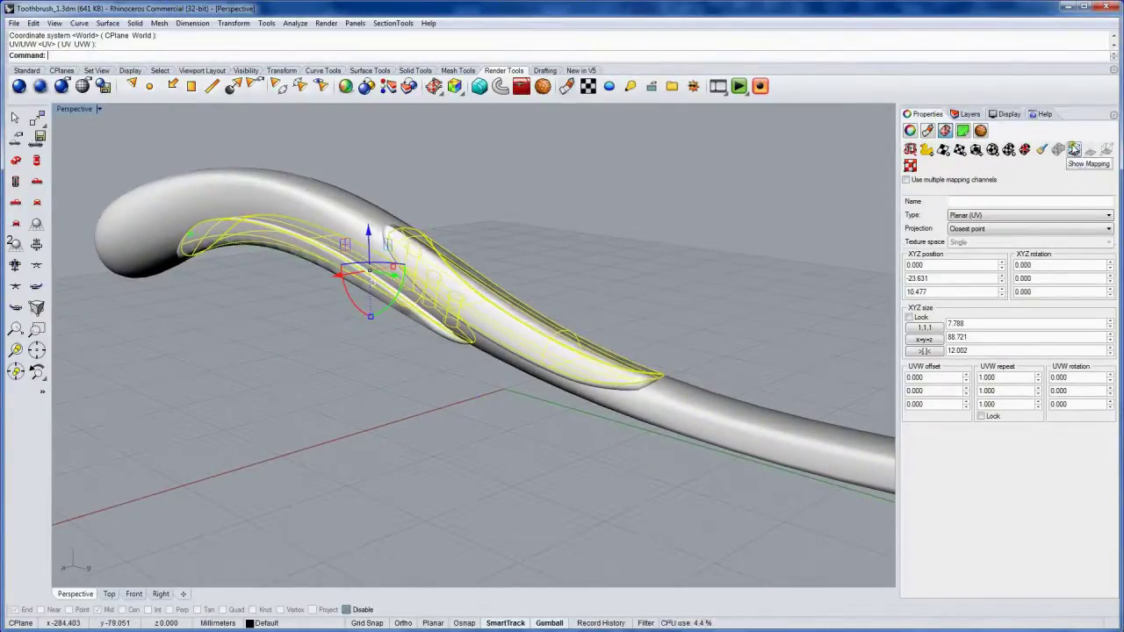
# - Show the mapping widget, rotate it 90° with the gumball, and scale its X size to 21.096
pyautogui.click(1072, 150)
pyautogui.moveTo(438, 270); pyautogui.dragTo(379, 250, button='right')
pyautogui.moveTo(387, 244); pyautogui.dragTo(466, 260)
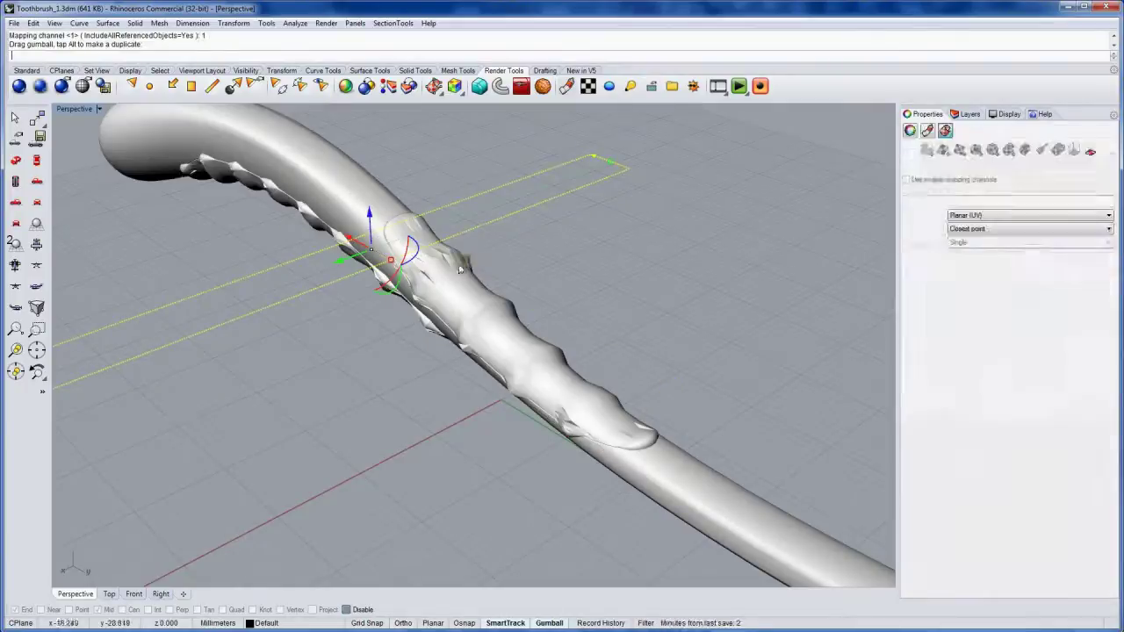
pyautogui.moveTo(467, 261); pyautogui.dragTo(389, 321, button='right')
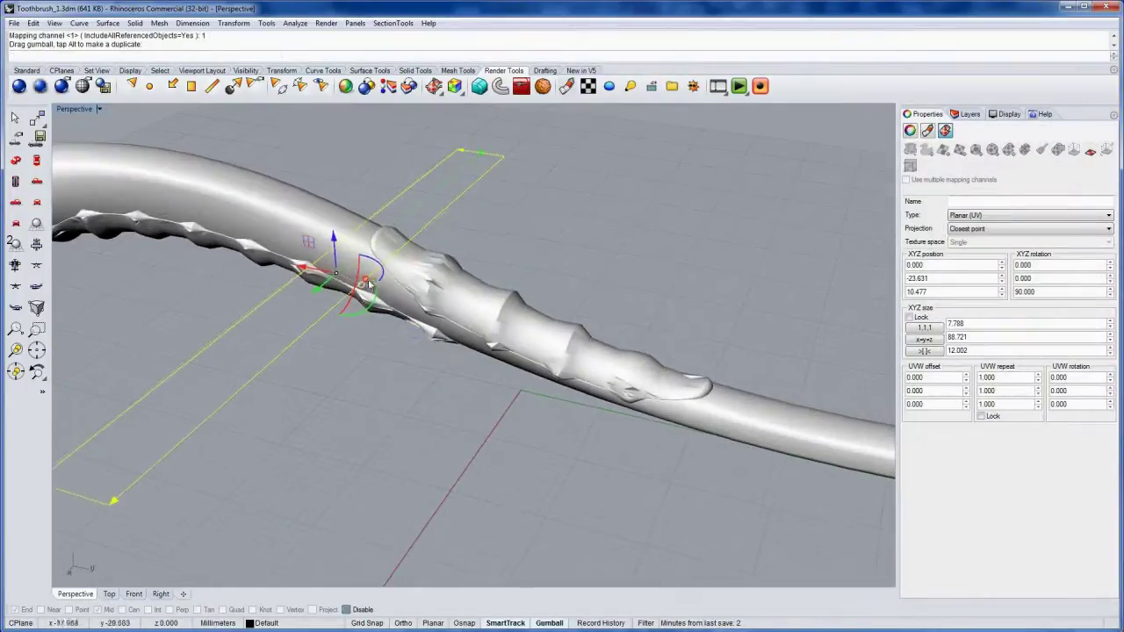
pyautogui.moveTo(369, 284); pyautogui.dragTo(412, 292)
pyautogui.moveTo(412, 292); pyautogui.dragTo(488, 327, button='right')
# - On the grip's Displacement page, set White point to 0.3 and Refine sensitivity to 1
pyautogui.click(569, 301)
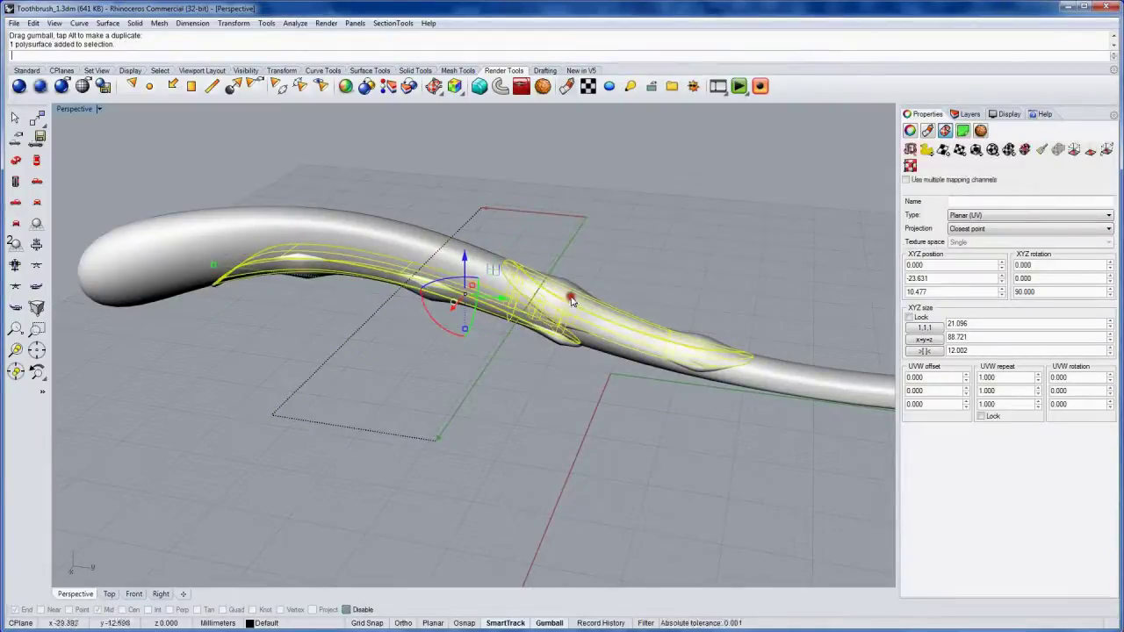
pyautogui.click(981, 130)
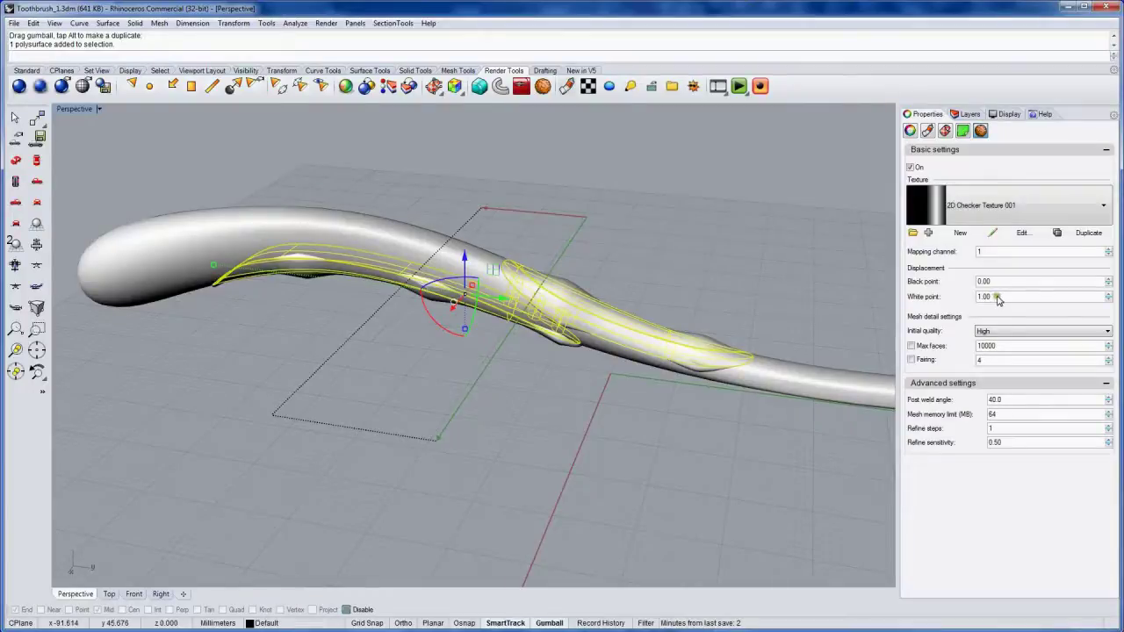
pyautogui.write('0.3')
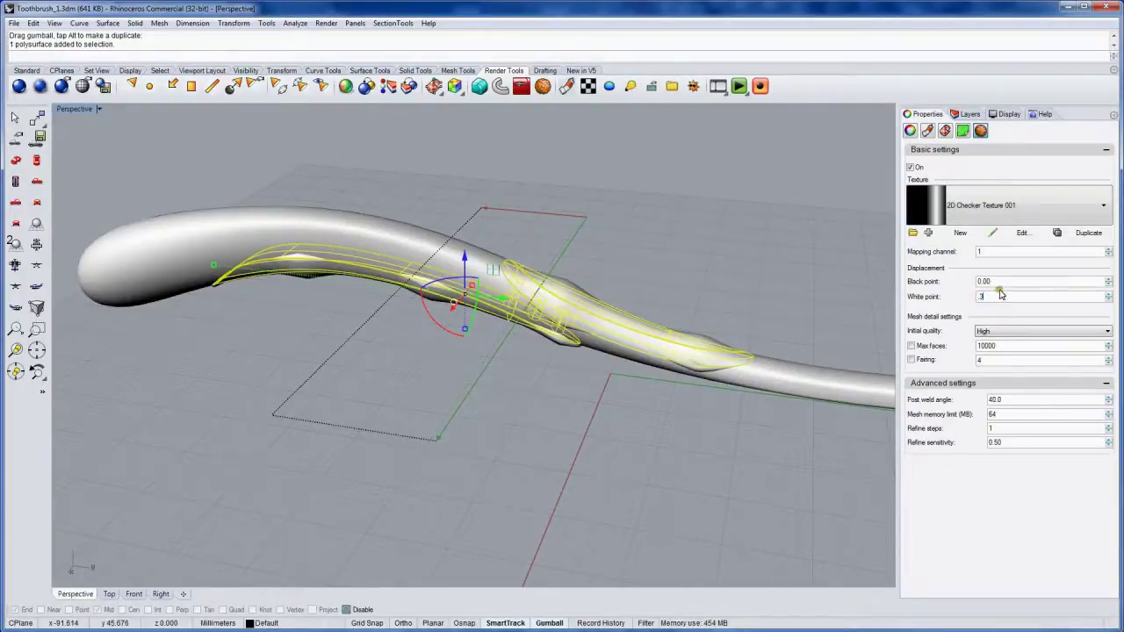
pyautogui.press('Return')
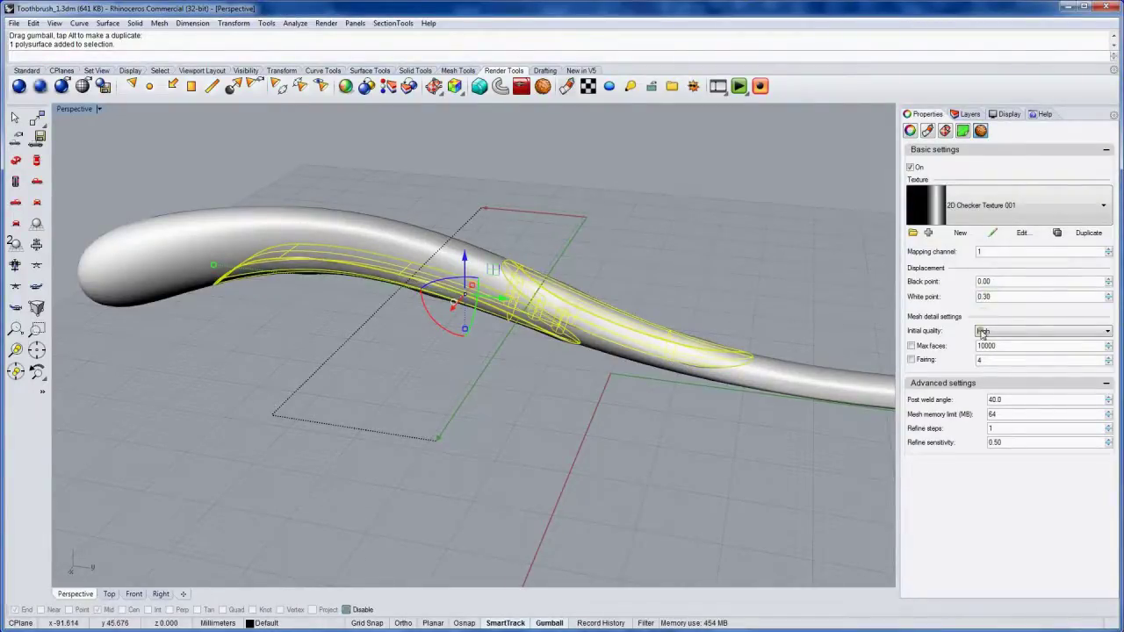
pyautogui.doubleClick(1005, 442)
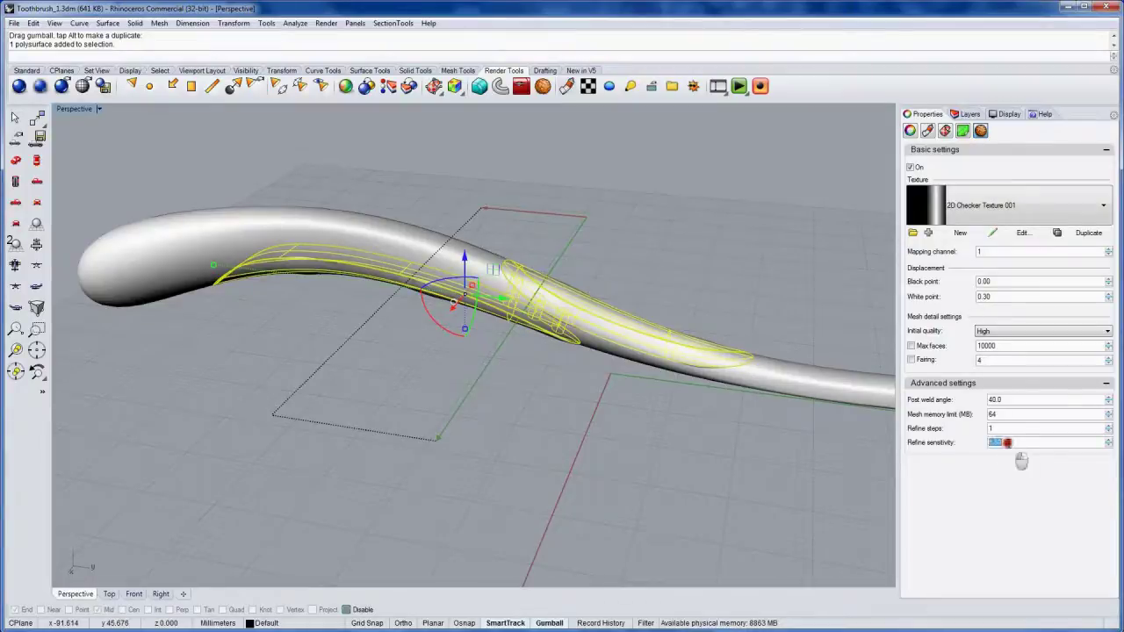
pyautogui.write('1')
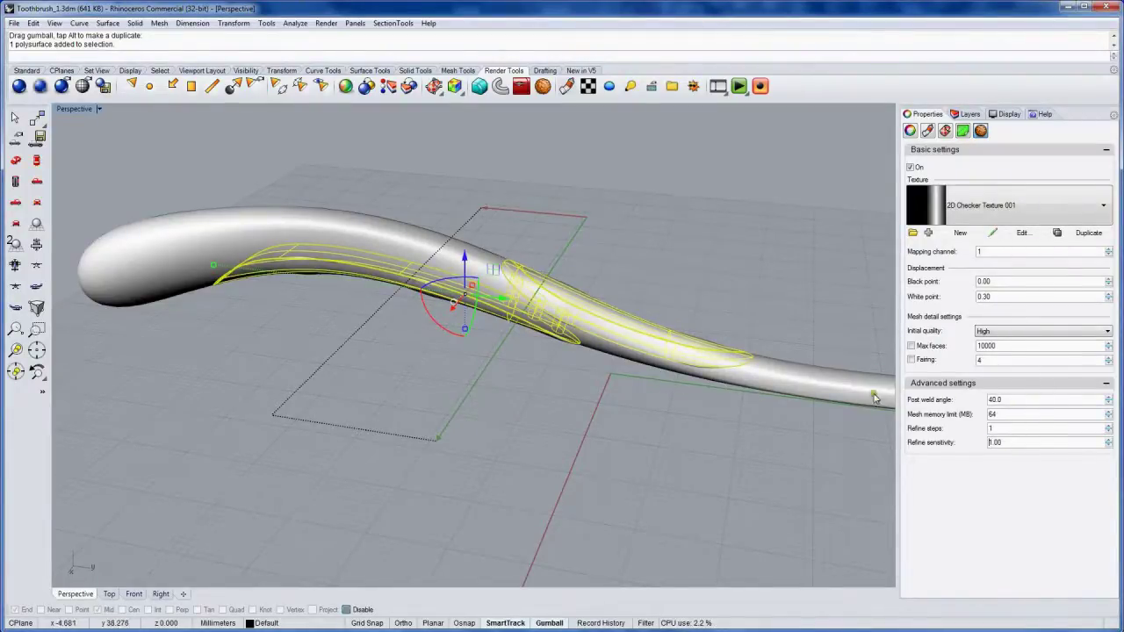
pyautogui.doubleClick(1008, 427)
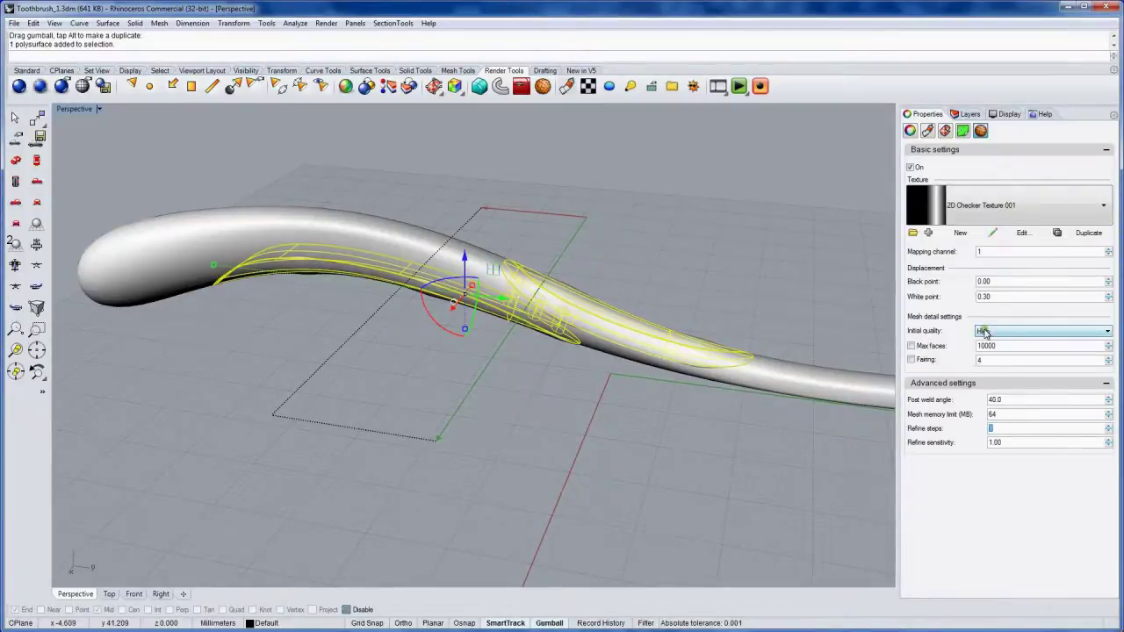
# - Narrow the mapping widget to X 3.797 and slide it along the handle to Y -3.924
pyautogui.click(503, 207)
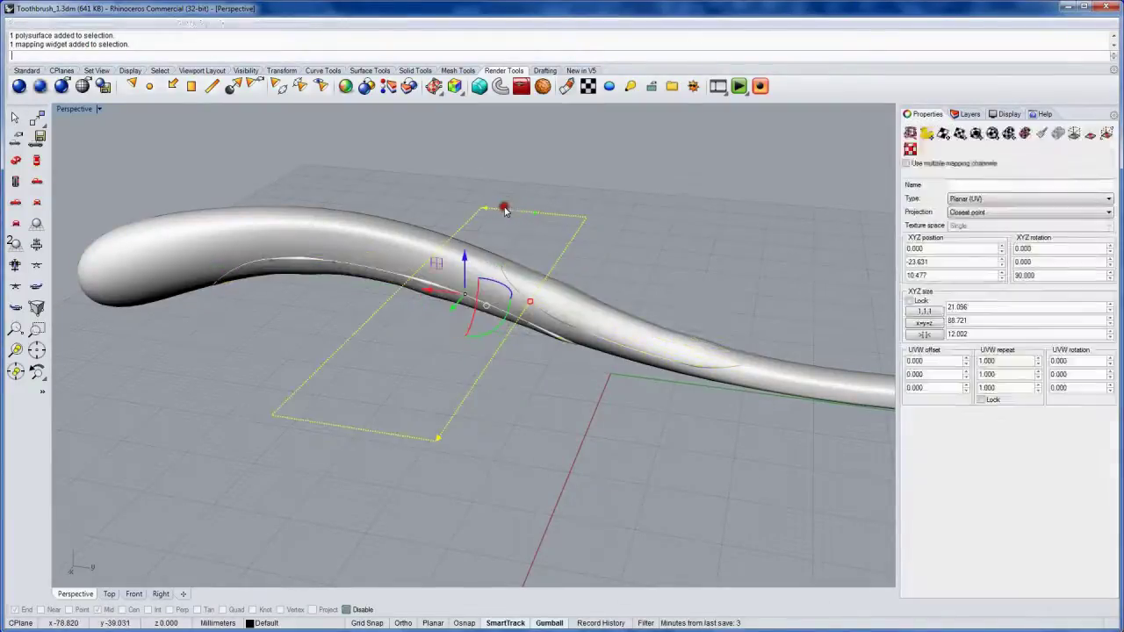
pyautogui.moveTo(531, 311); pyautogui.dragTo(478, 303)
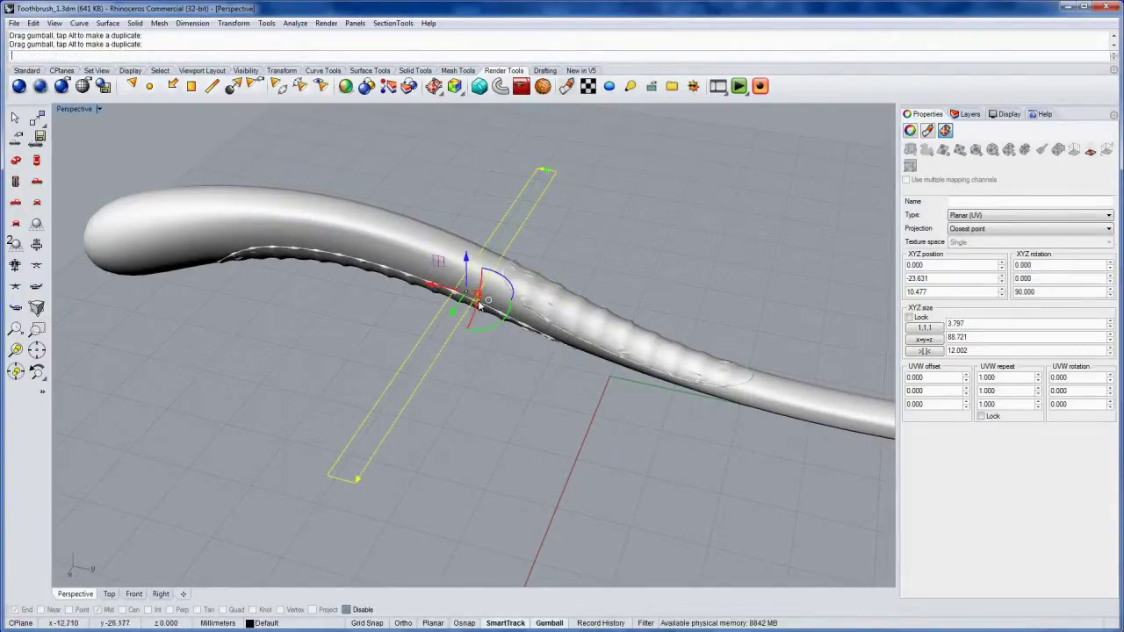
pyautogui.moveTo(449, 281); pyautogui.dragTo(579, 296)
pyautogui.moveTo(580, 296); pyautogui.dragTo(545, 285, button='right')
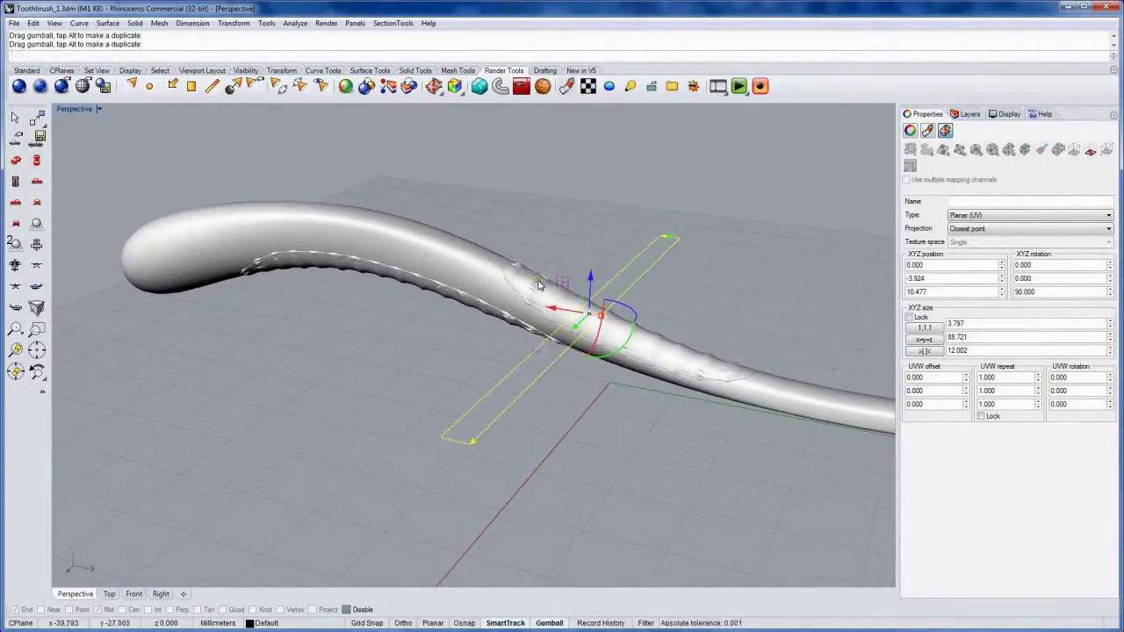
# - Raise the grip's displacement Initial quality from Very high to Extremely high
pyautogui.click(660, 356)
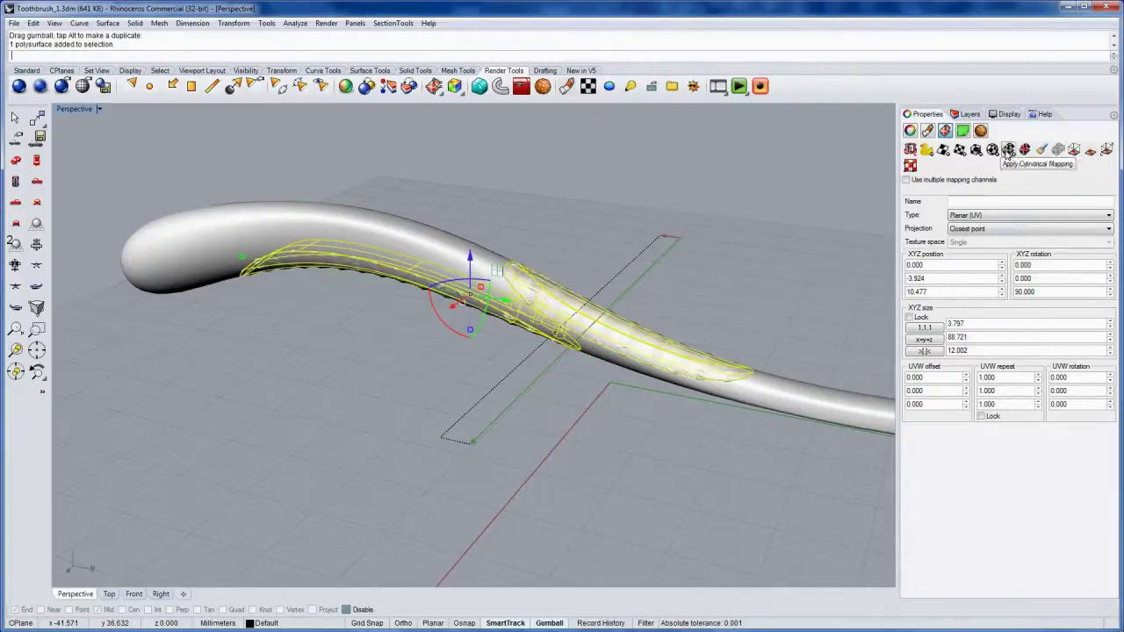
pyautogui.click(981, 130)
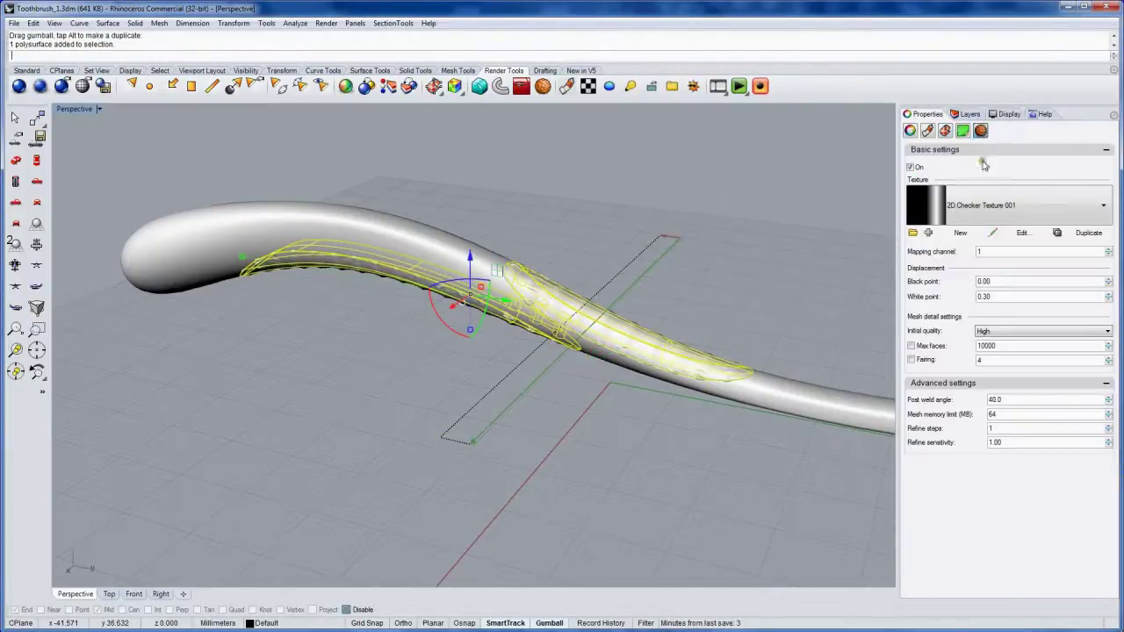
pyautogui.click(1019, 331)
pyautogui.click(1006, 365)
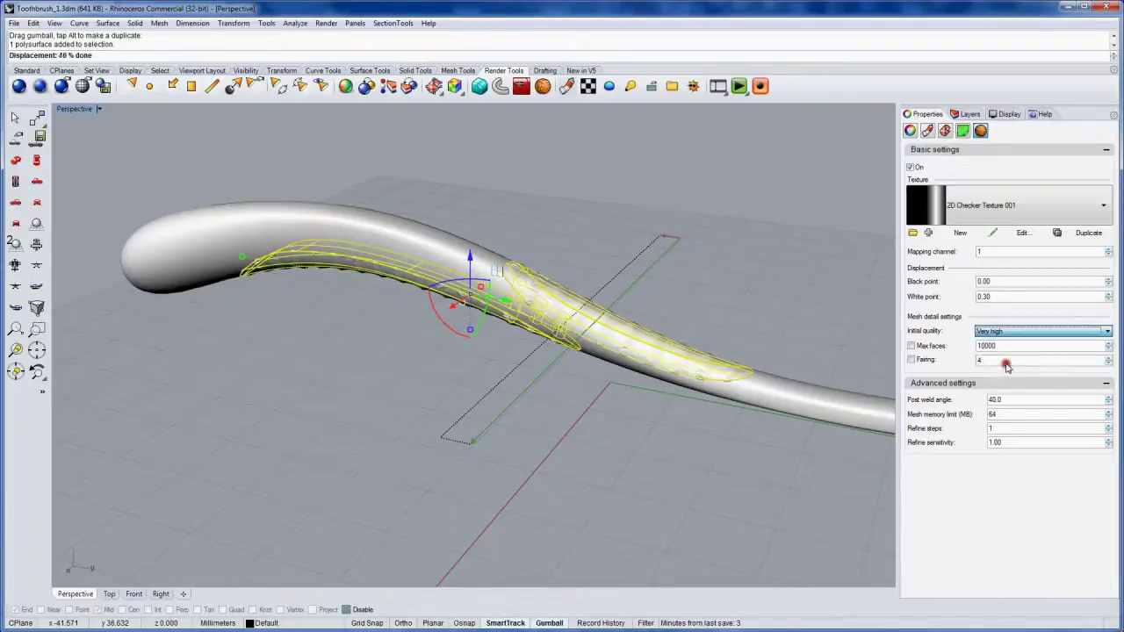
pyautogui.moveTo(653, 408); pyautogui.dragTo(620, 318, button='right')
pyautogui.moveTo(606, 275); pyautogui.dragTo(586, 413, button='right')
pyautogui.click(992, 332)
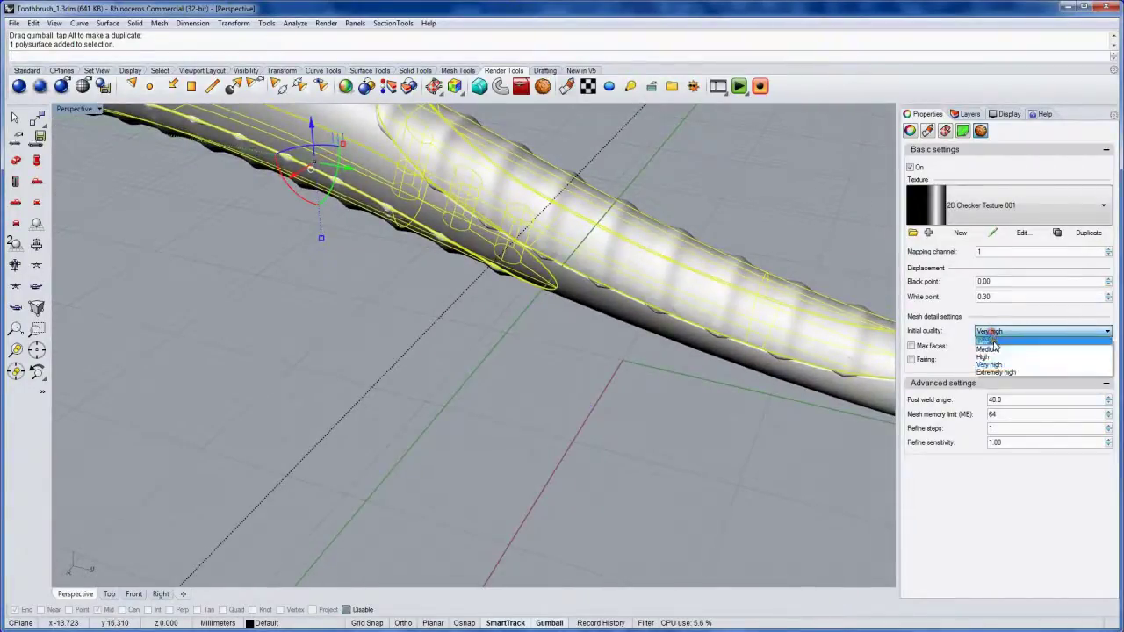
pyautogui.click(999, 374)
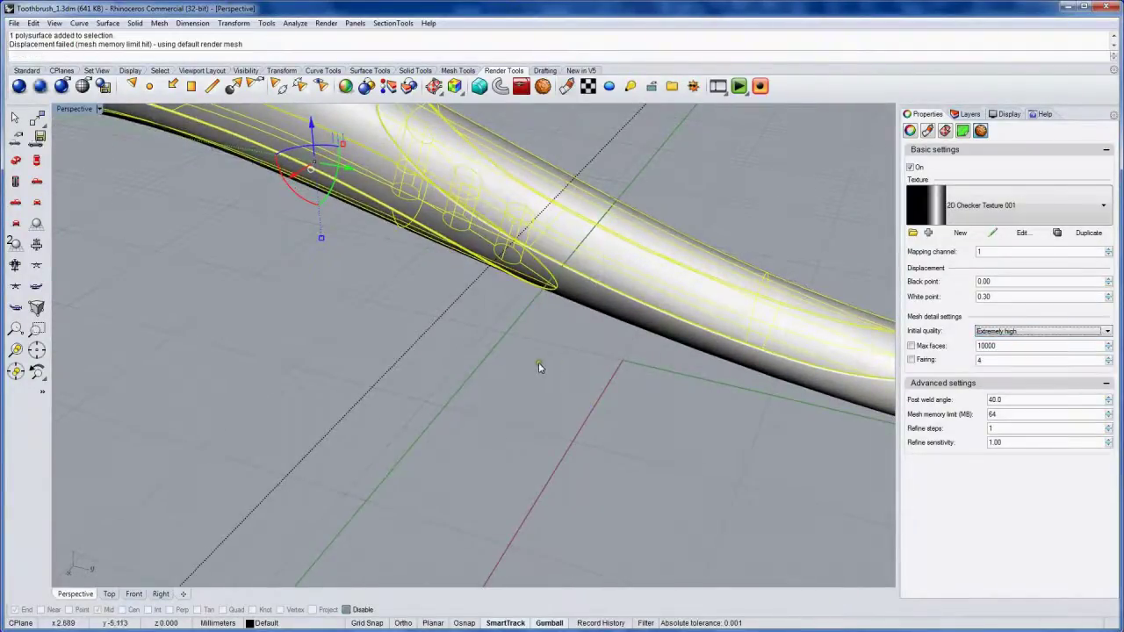
pyautogui.moveTo(538, 361); pyautogui.dragTo(557, 254, button='right')
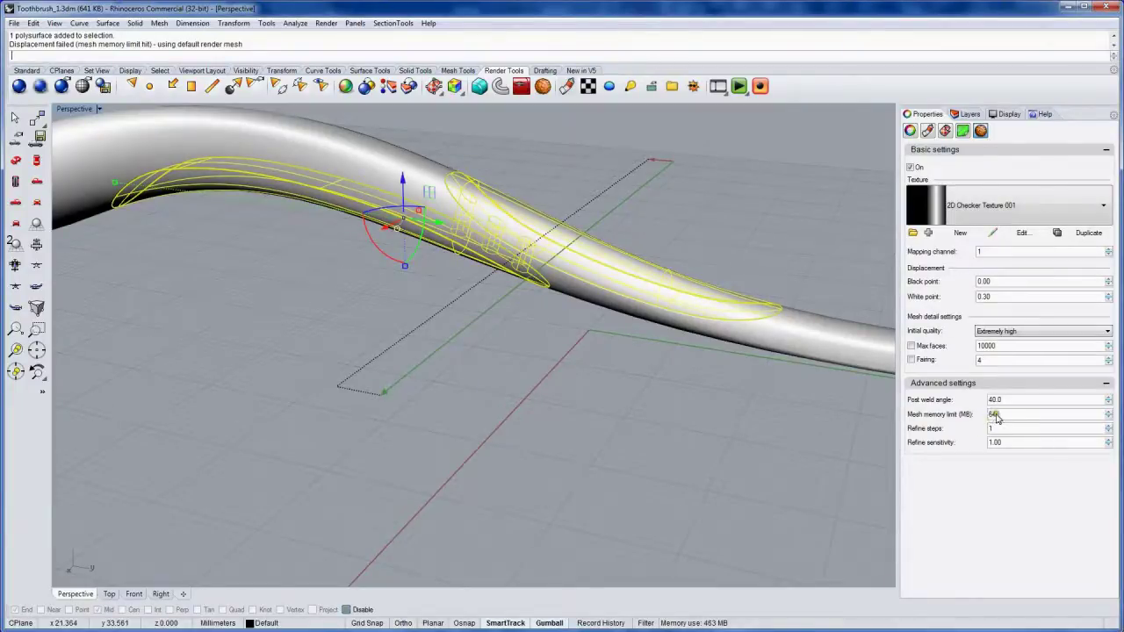
# - Set Mesh memory limit to 256 MB, inspect the crisp ridges, and select the mapping strip
pyautogui.doubleClick(997, 416)
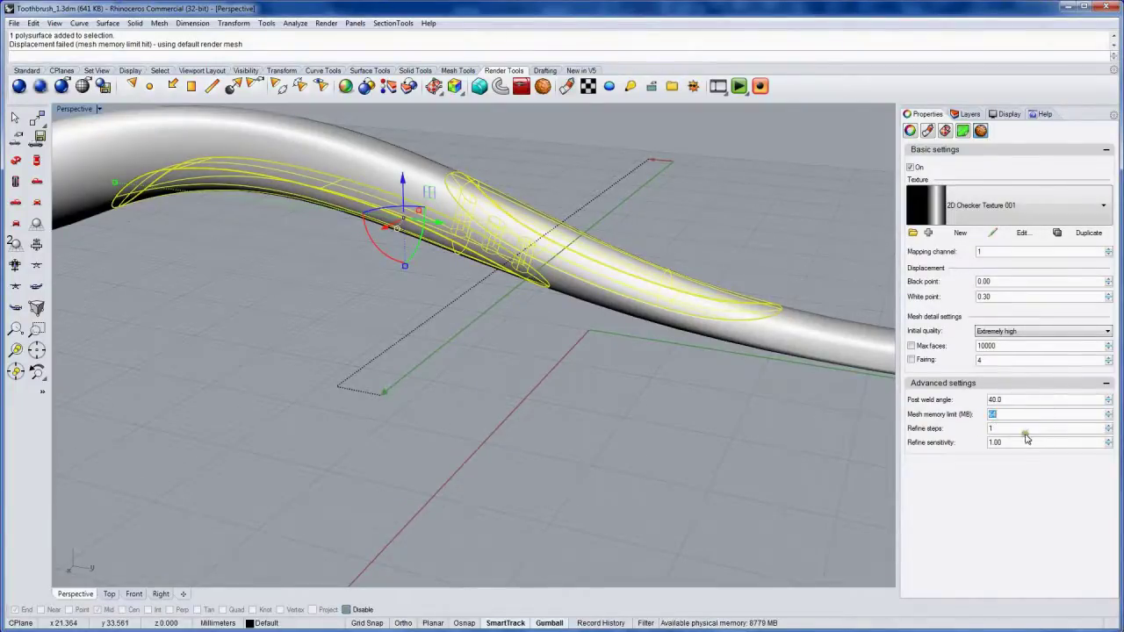
pyautogui.write('256')
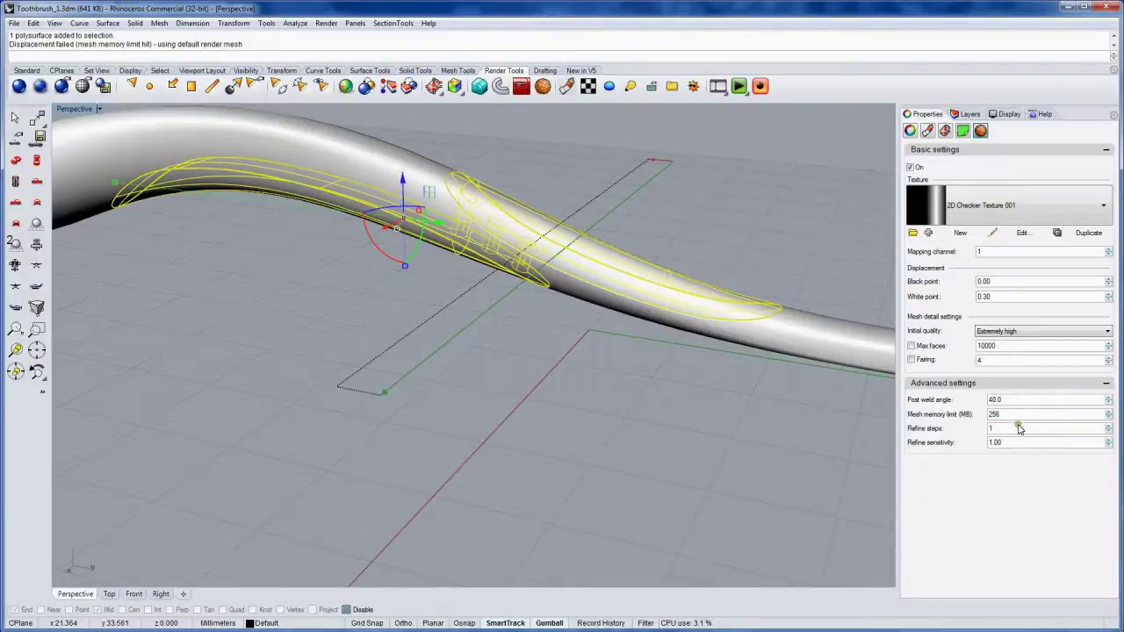
pyautogui.click(1016, 428)
pyautogui.click(570, 360)
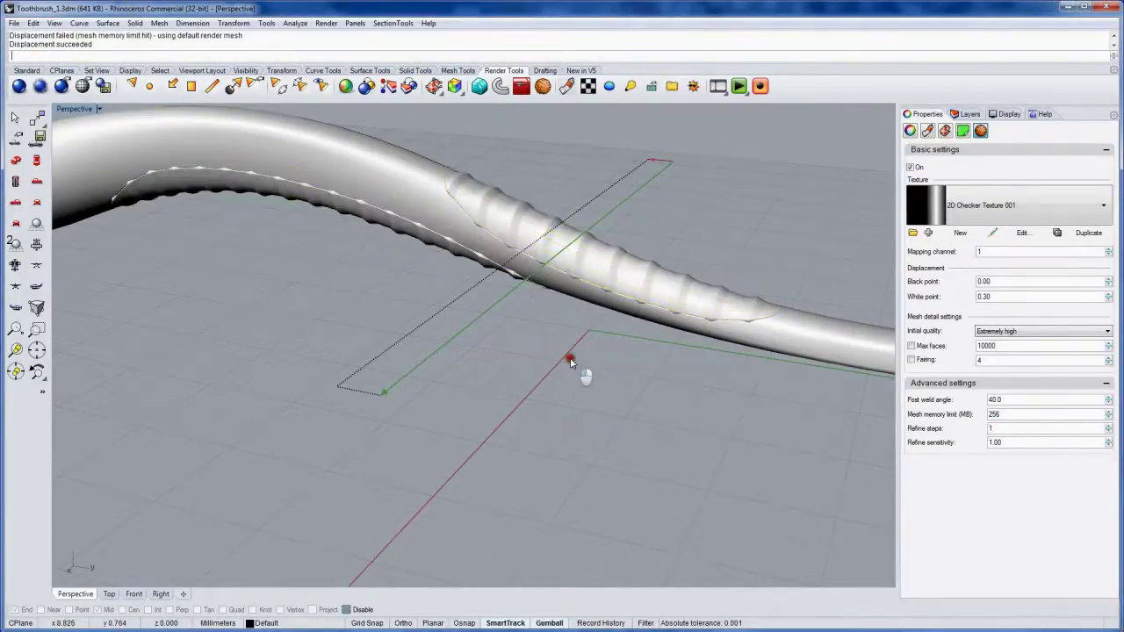
pyautogui.moveTo(570, 360); pyautogui.dragTo(562, 338, button='right')
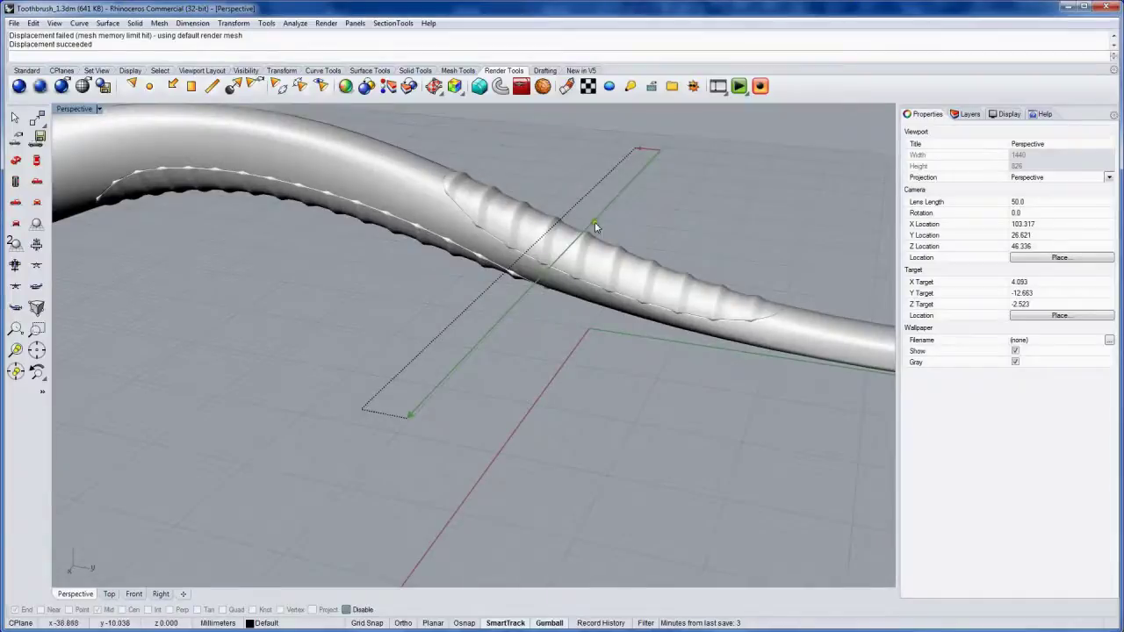
pyautogui.click(594, 227)
# - Rotate the mapping strip about 15.8° with the gumball so the ridges run diagonally
pyautogui.moveTo(588, 242)
pyautogui.mouseDown(button='right')
pyautogui.moveTo(547, 306)
pyautogui.moveTo(582, 296)
pyautogui.moveTo(590, 262)
pyautogui.mouseUp(button='right')
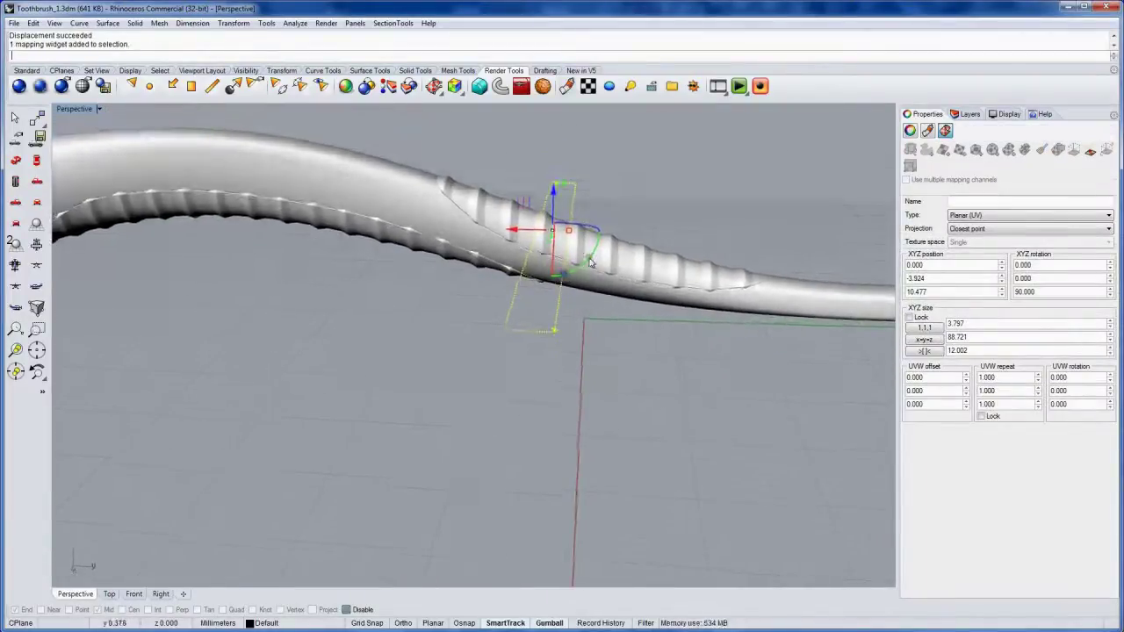
pyautogui.moveTo(590, 262)
pyautogui.mouseDown()
pyautogui.moveTo(602, 279)
pyautogui.moveTo(583, 263)
pyautogui.moveTo(577, 276)
pyautogui.mouseUp()
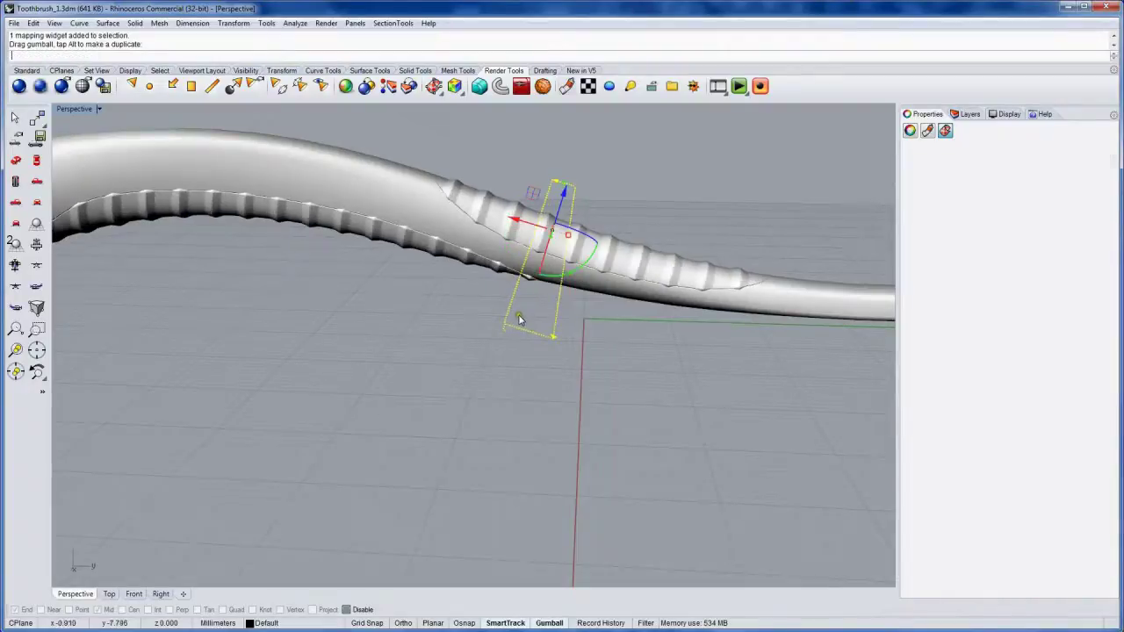
pyautogui.moveTo(523, 329); pyautogui.dragTo(489, 346, button='right')
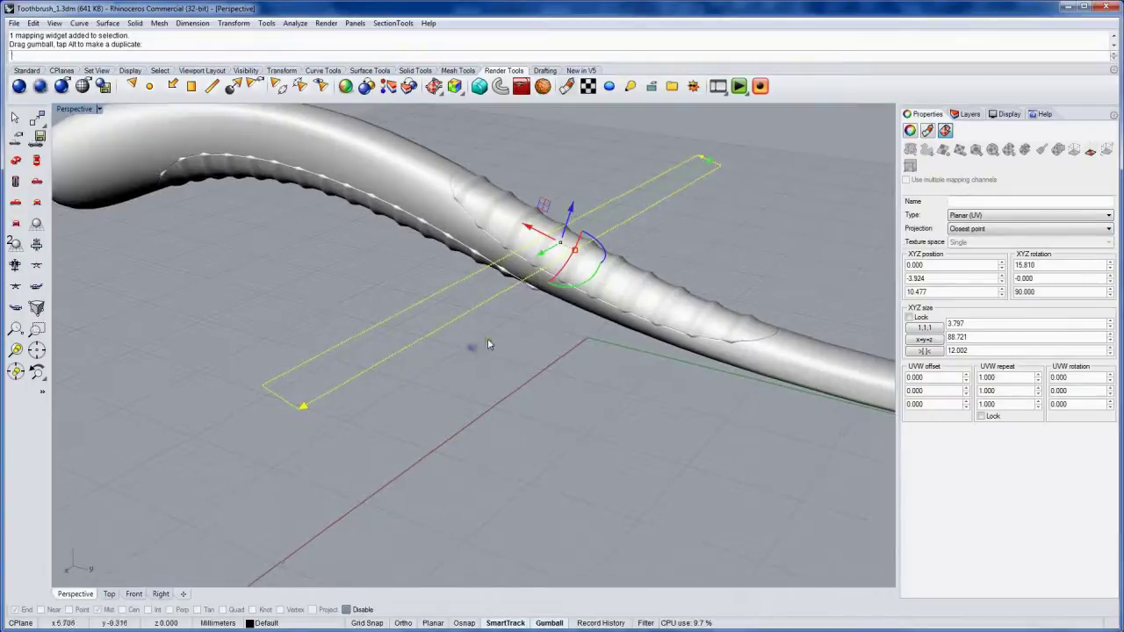
# - Hide the texture mapping widget and view the ribbed grip without it
pyautogui.click(1089, 151)
pyautogui.press('Escape')
pyautogui.moveTo(550, 265); pyautogui.dragTo(489, 264, button='right')
# - Switch the Perspective viewport to Ghosted display mode
pyautogui.click(533, 276)
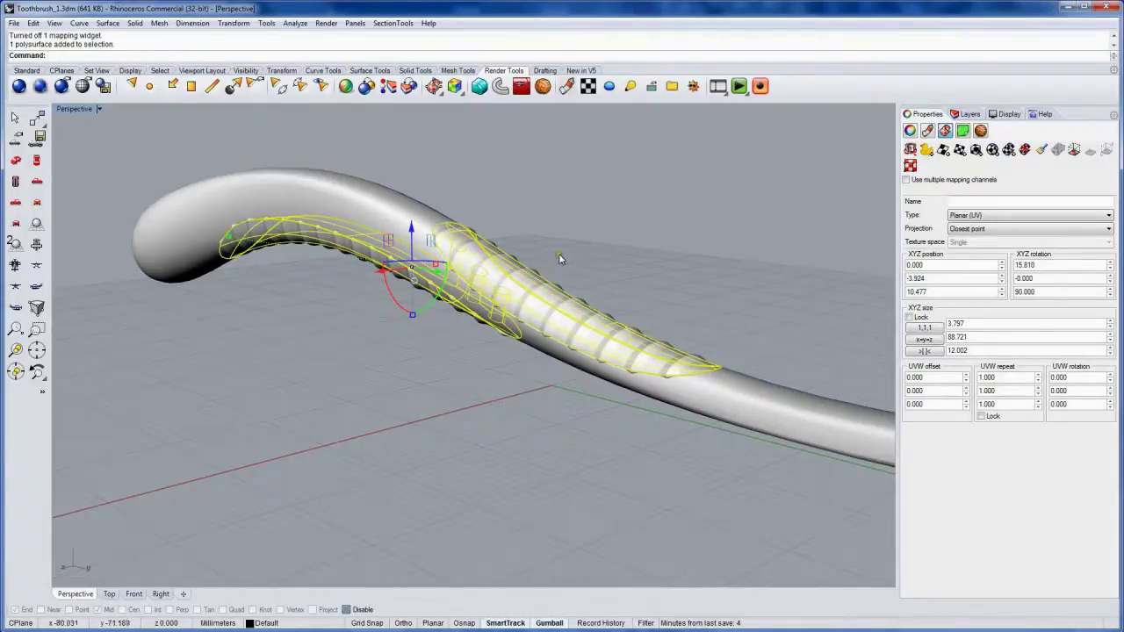
pyautogui.click(568, 256)
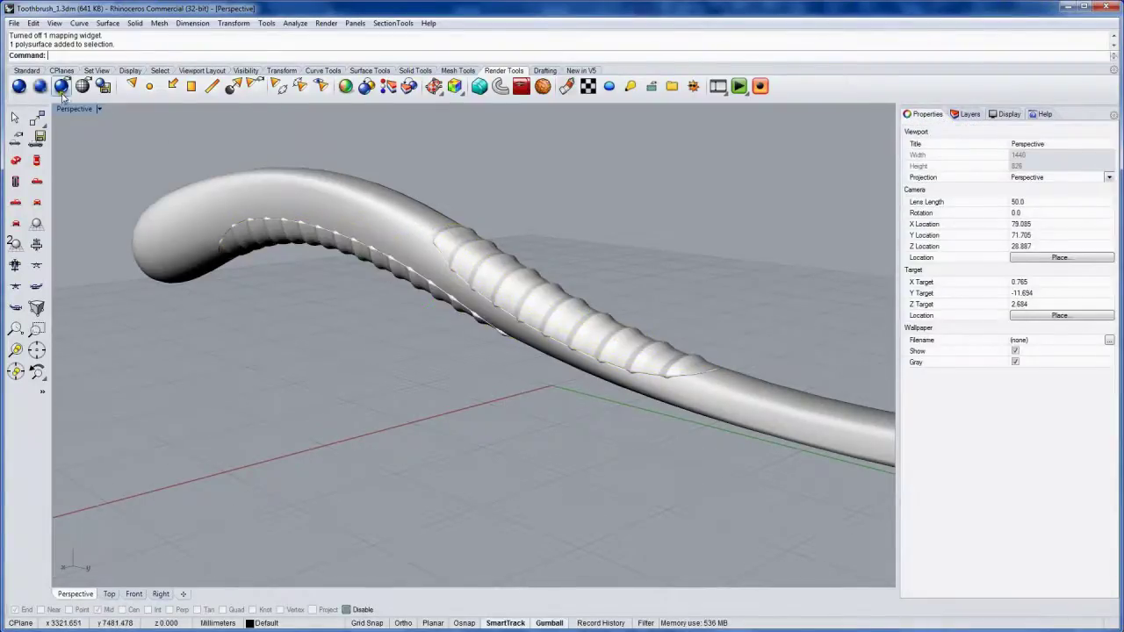
pyautogui.click(100, 109)
pyautogui.click(86, 177)
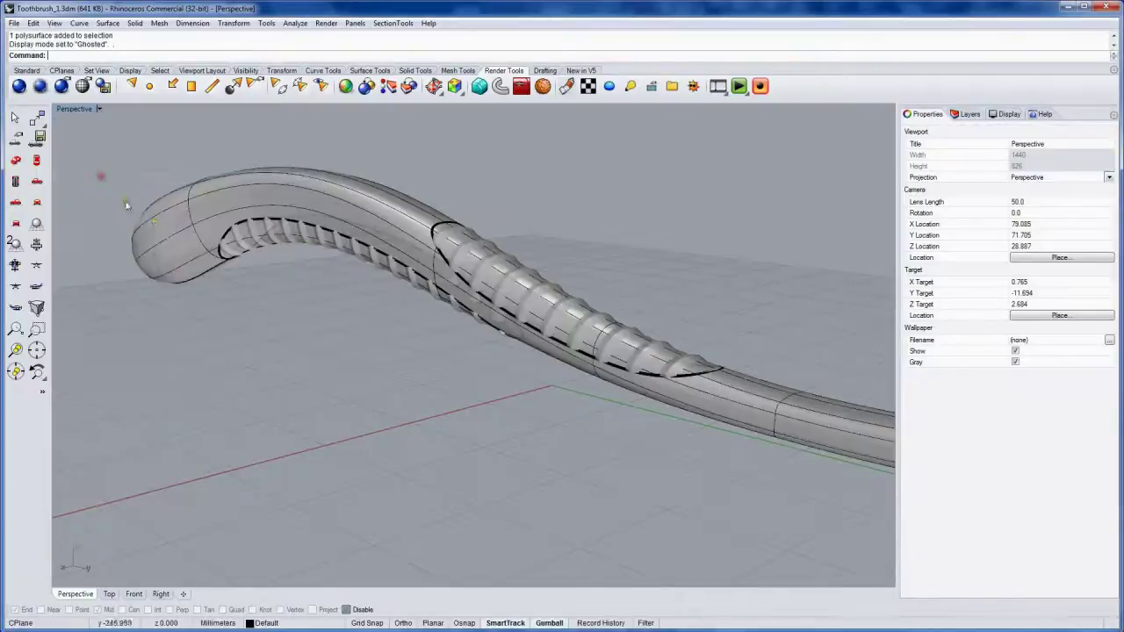